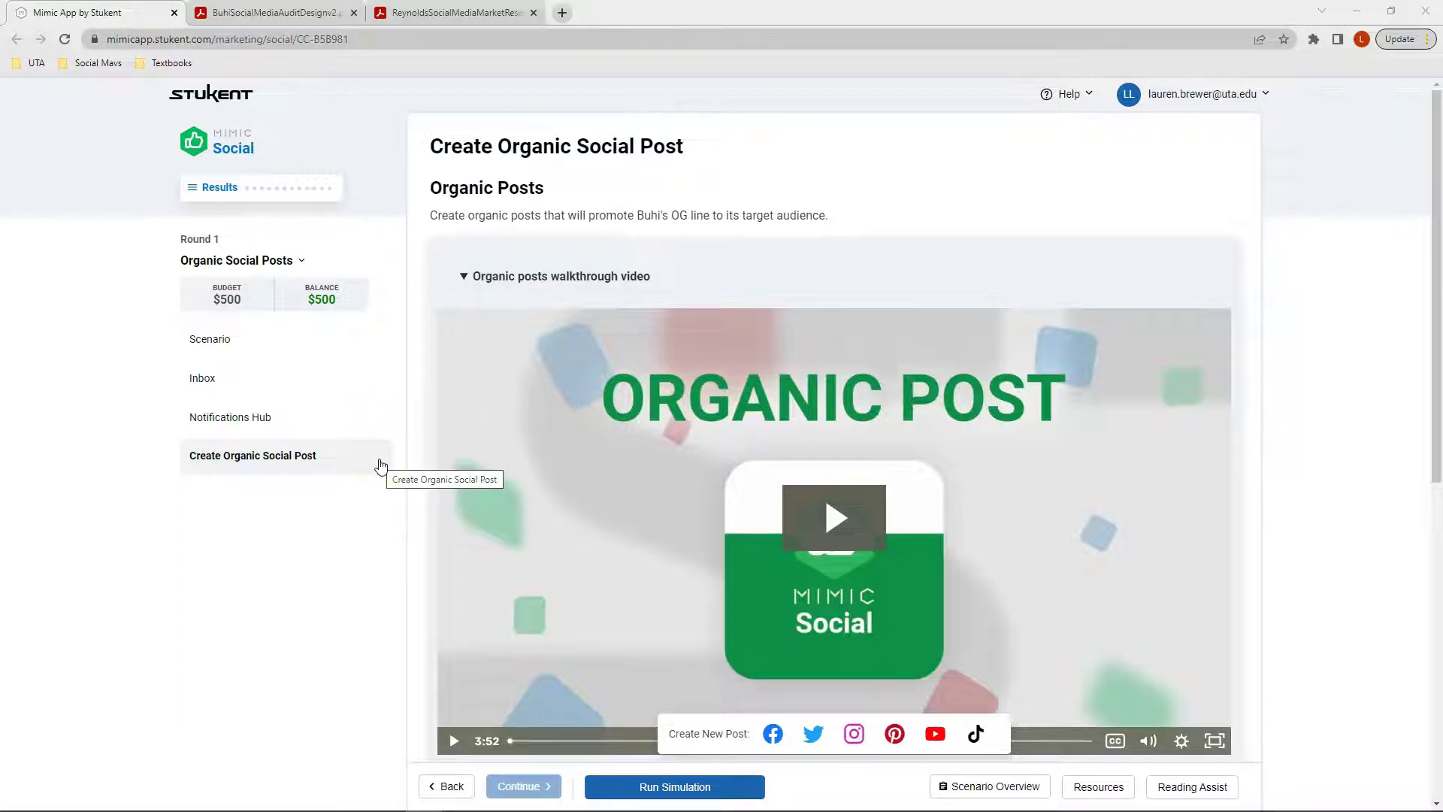
- Read the VP of Marketing's welcome email in the Scenario Inbox through to its sign-off and attachments
left_click(371, 348)
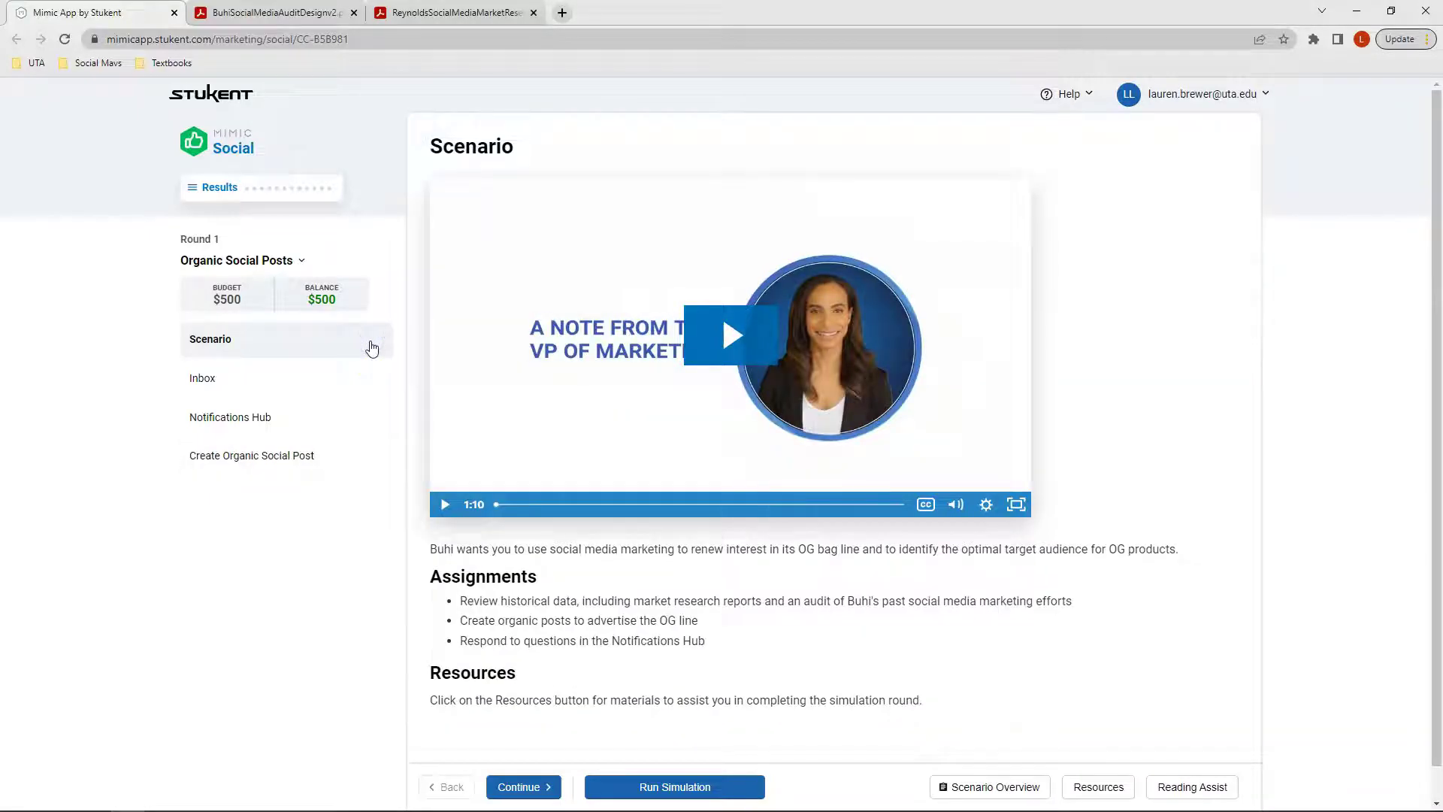
left_click(454, 342)
left_click(252, 380)
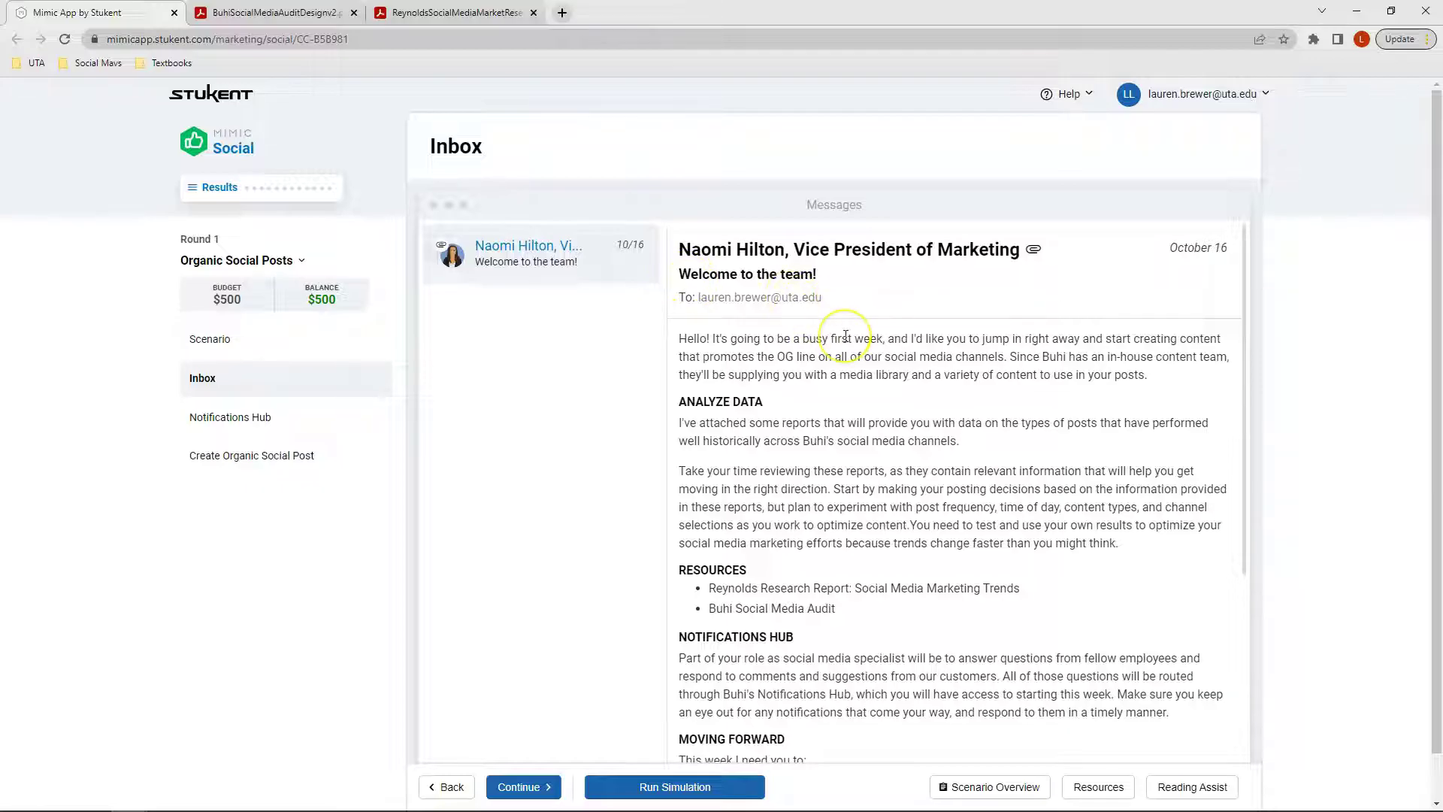
scroll(846, 336, "down", 1)
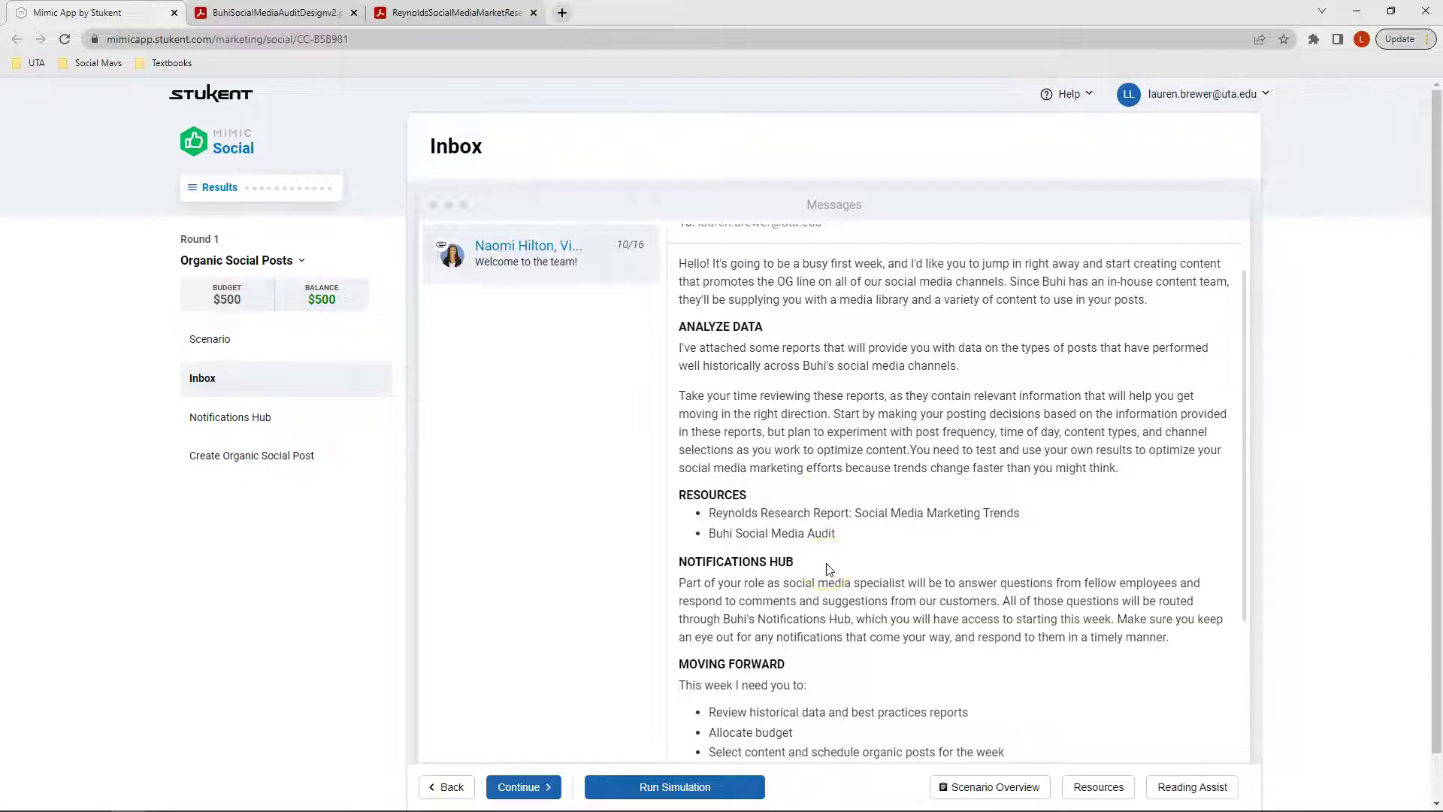
scroll(829, 569, "down", 3)
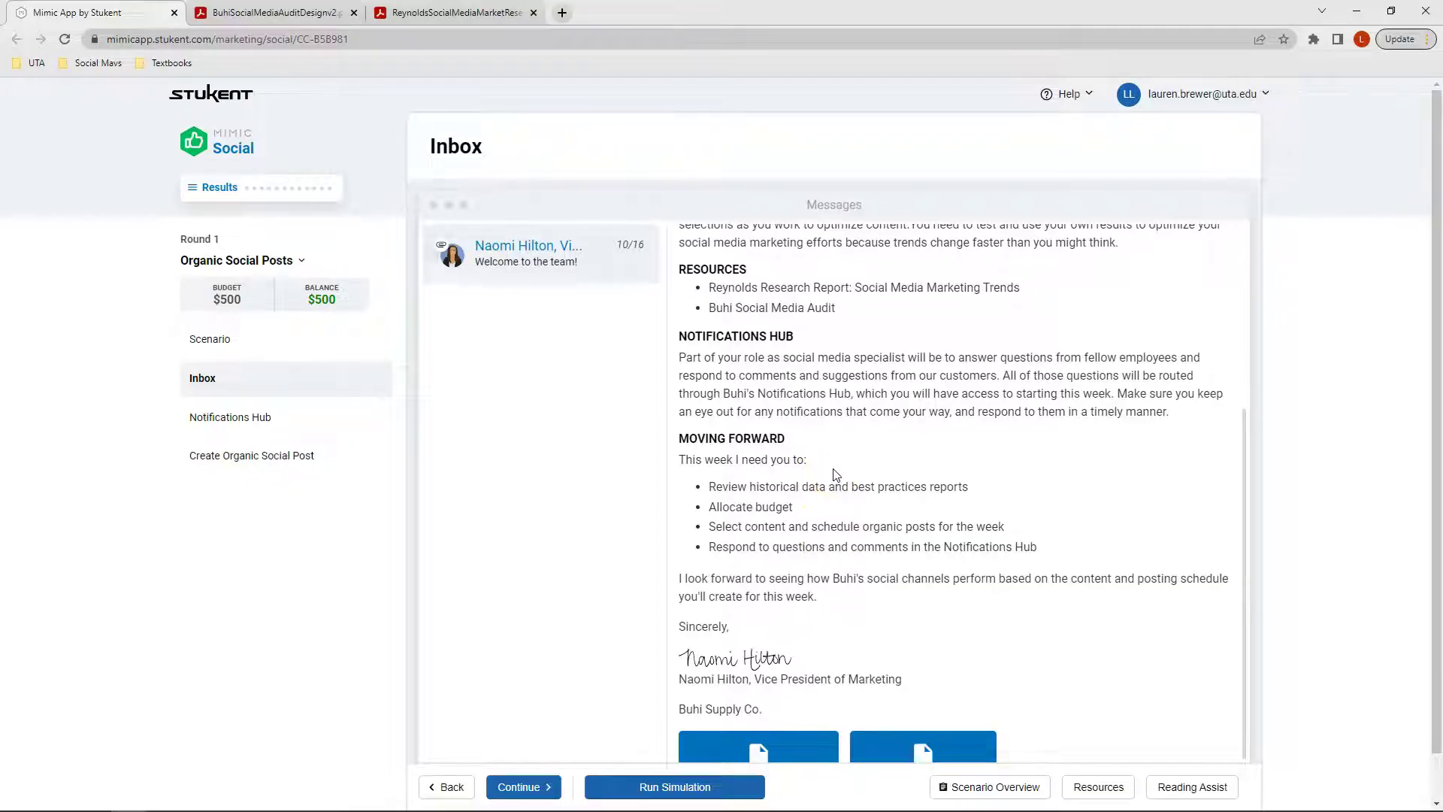
- Read the designer's engagement question, the late backpack complaint and the hiking bag question in Notifications Hub
left_click(251, 420)
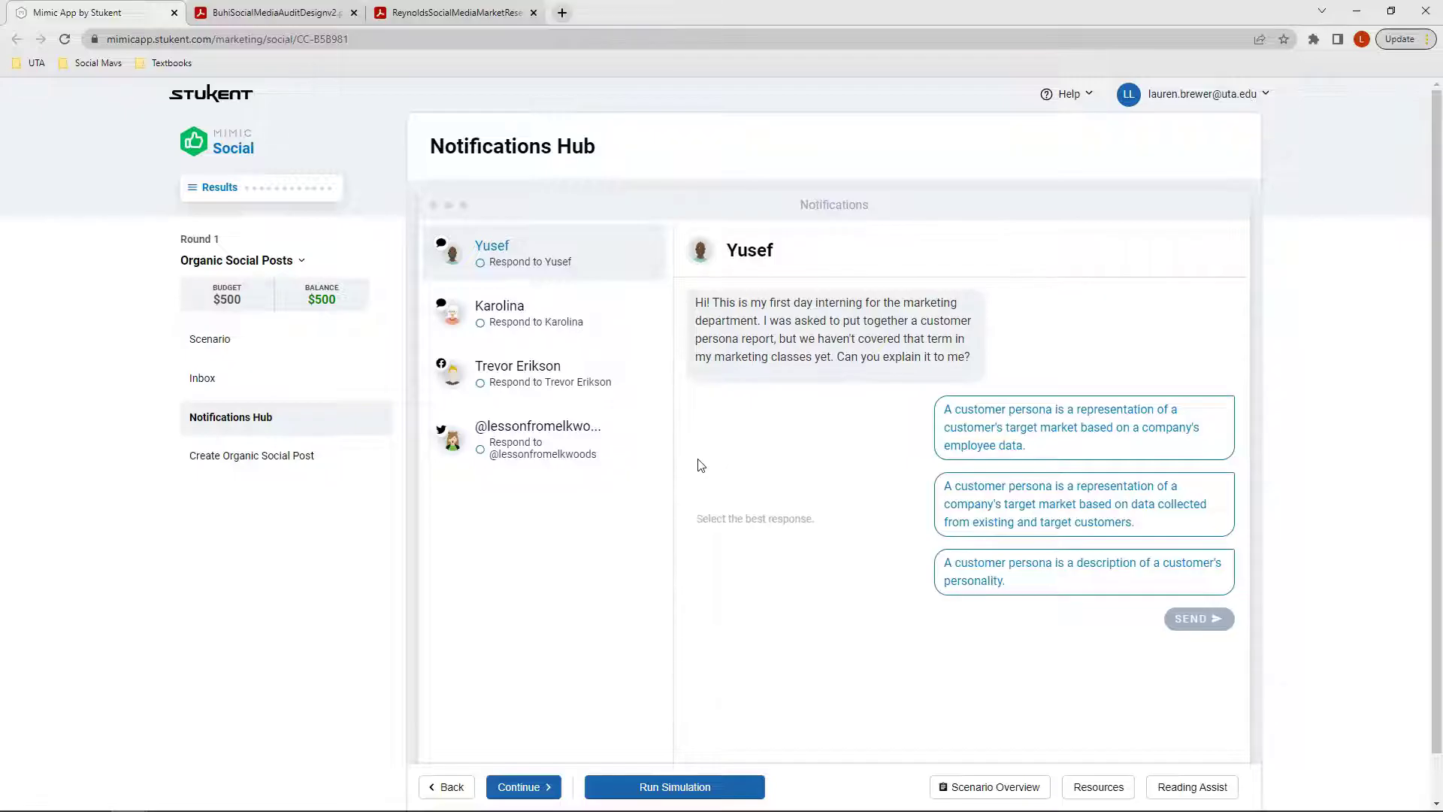
scroll(581, 267, "down", 1)
left_click(581, 267)
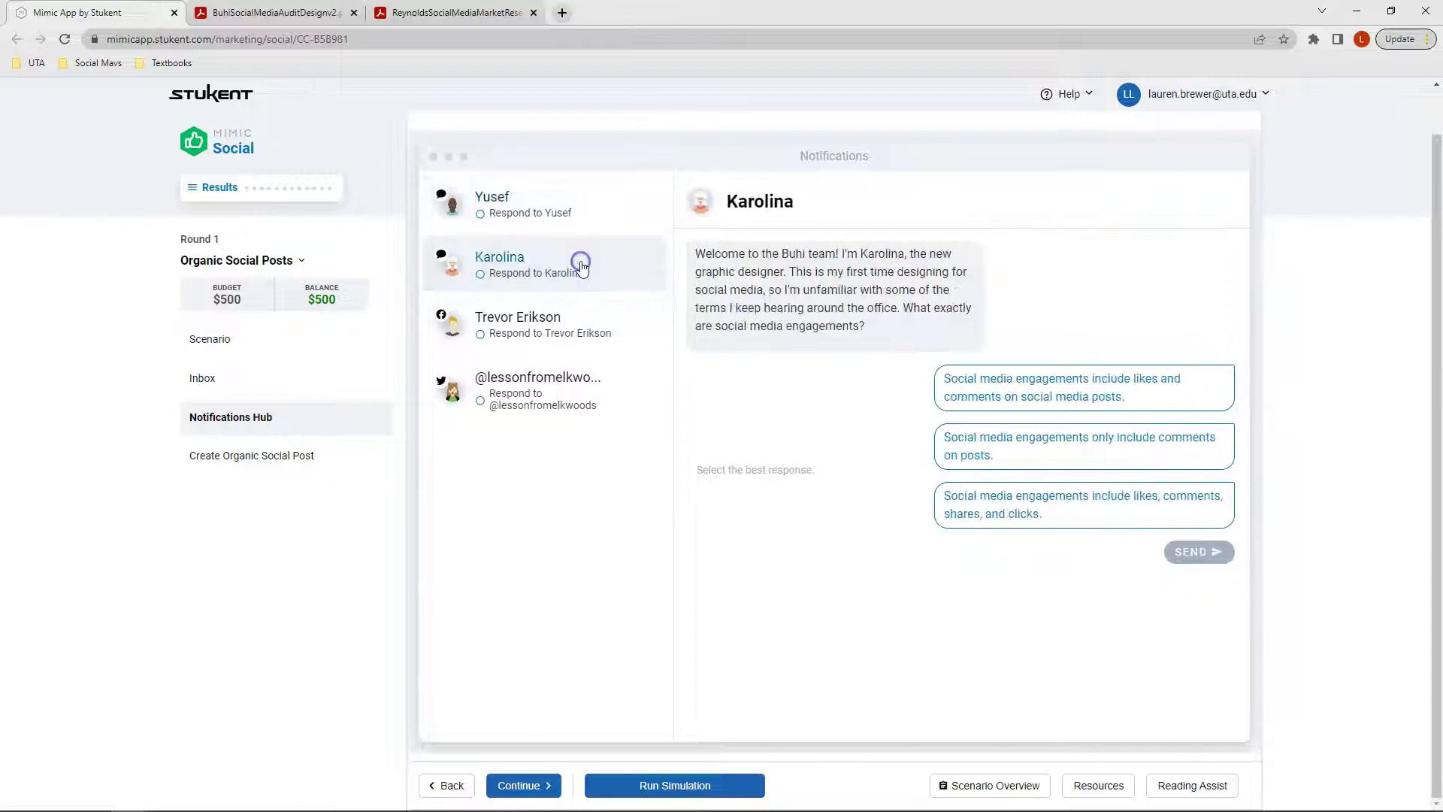
left_click(581, 325)
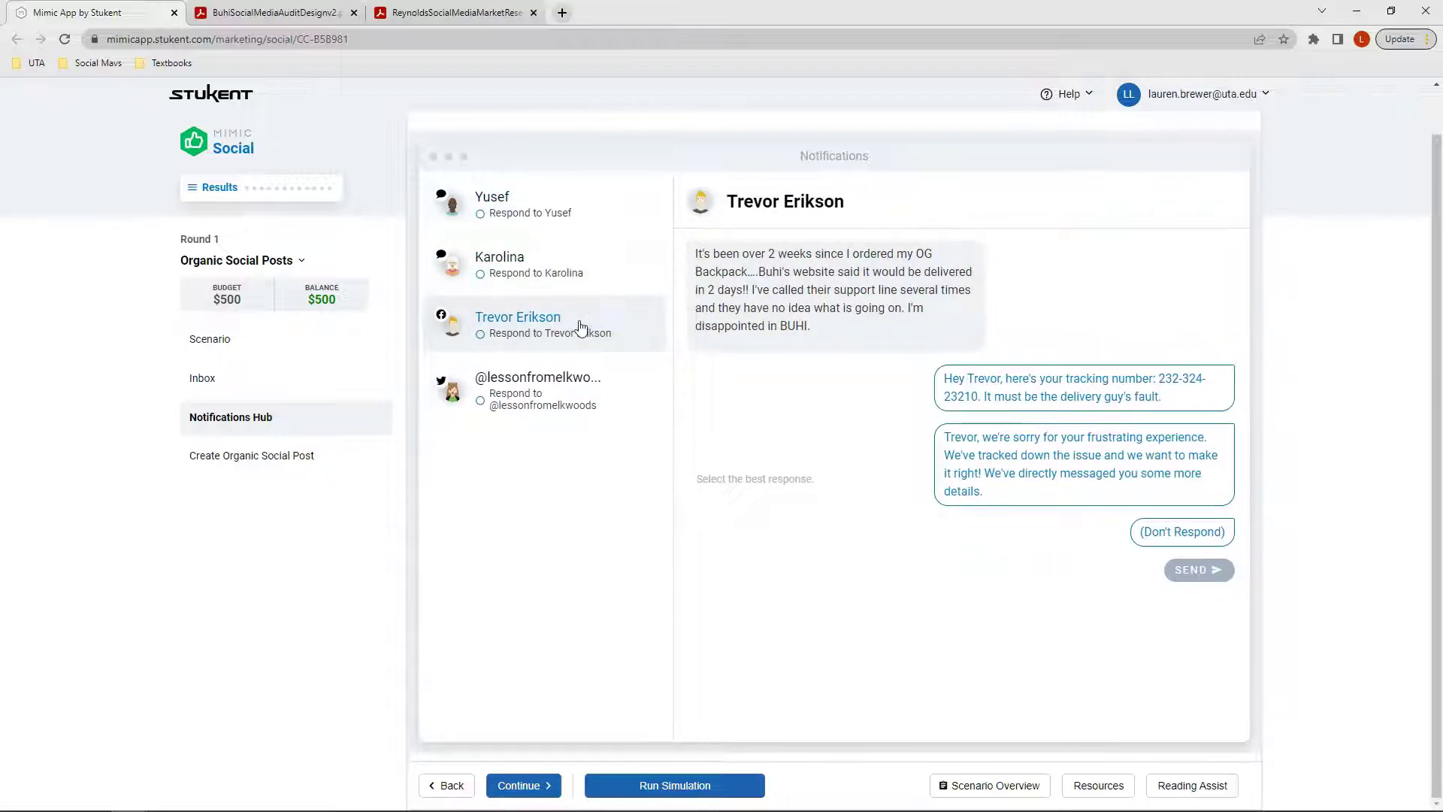
left_click(578, 387)
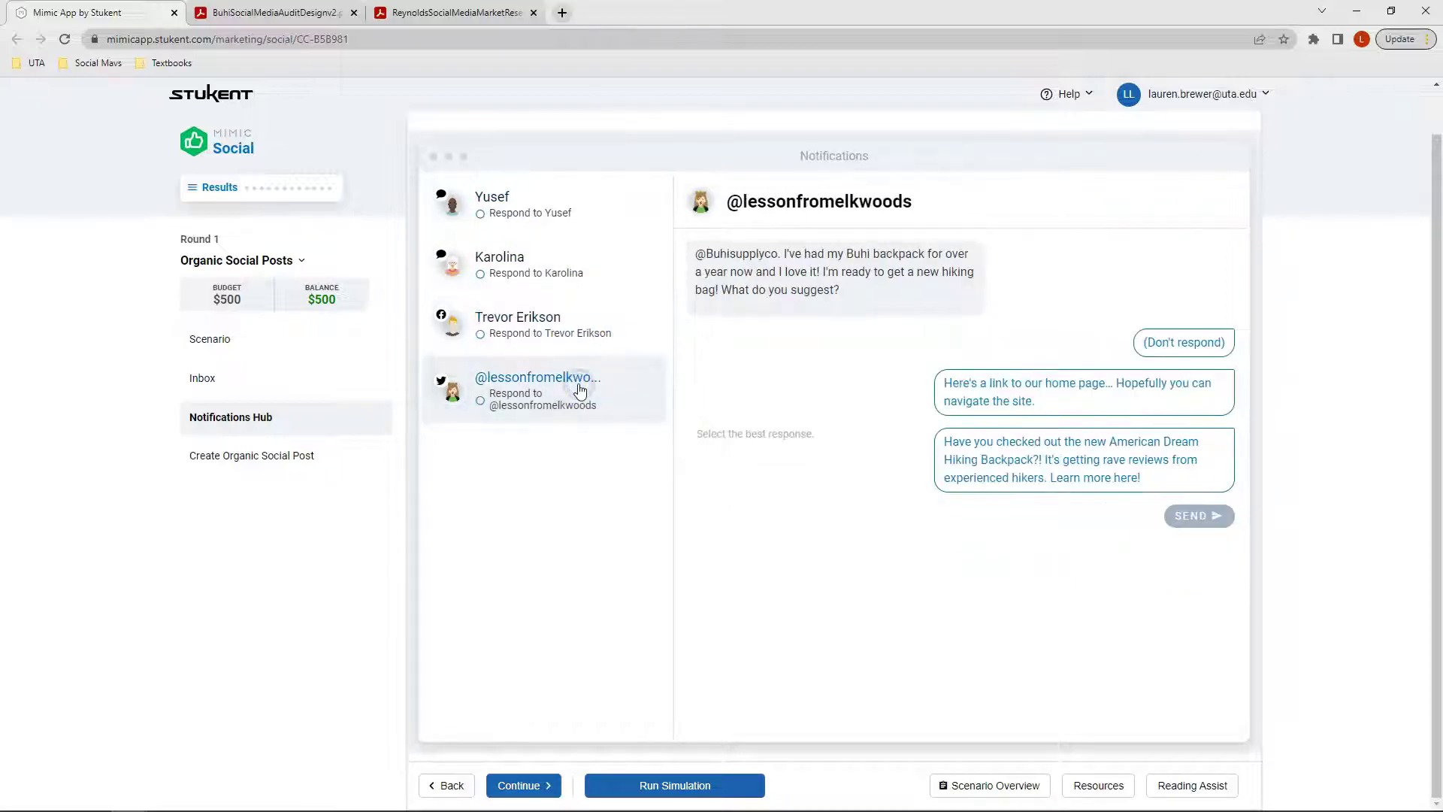
left_click(313, 454)
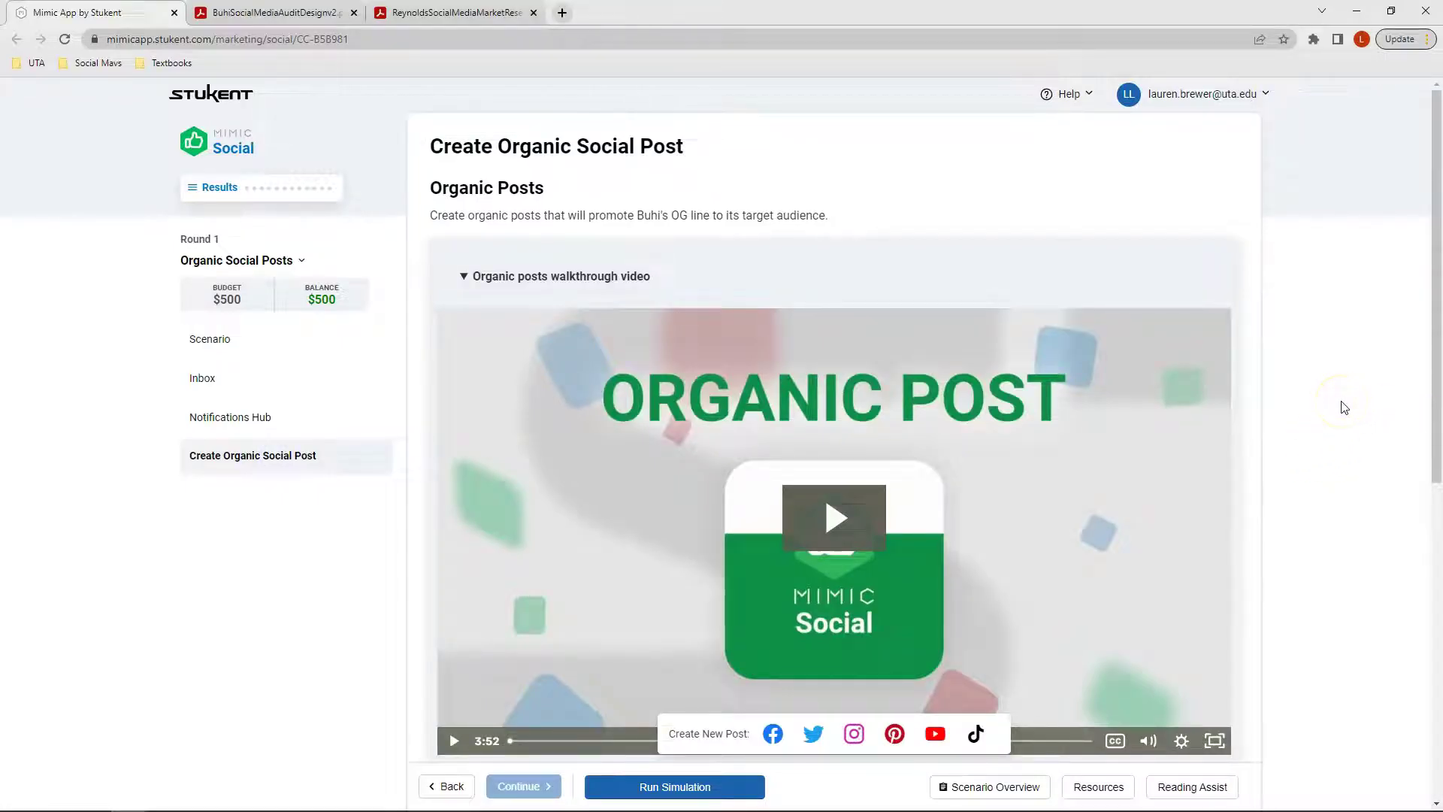
- Scroll to the empty Social Organic Media Posts table showing $500 budget remaining
scroll(1345, 406, "down", 3)
scroll(1344, 406, "down", 5)
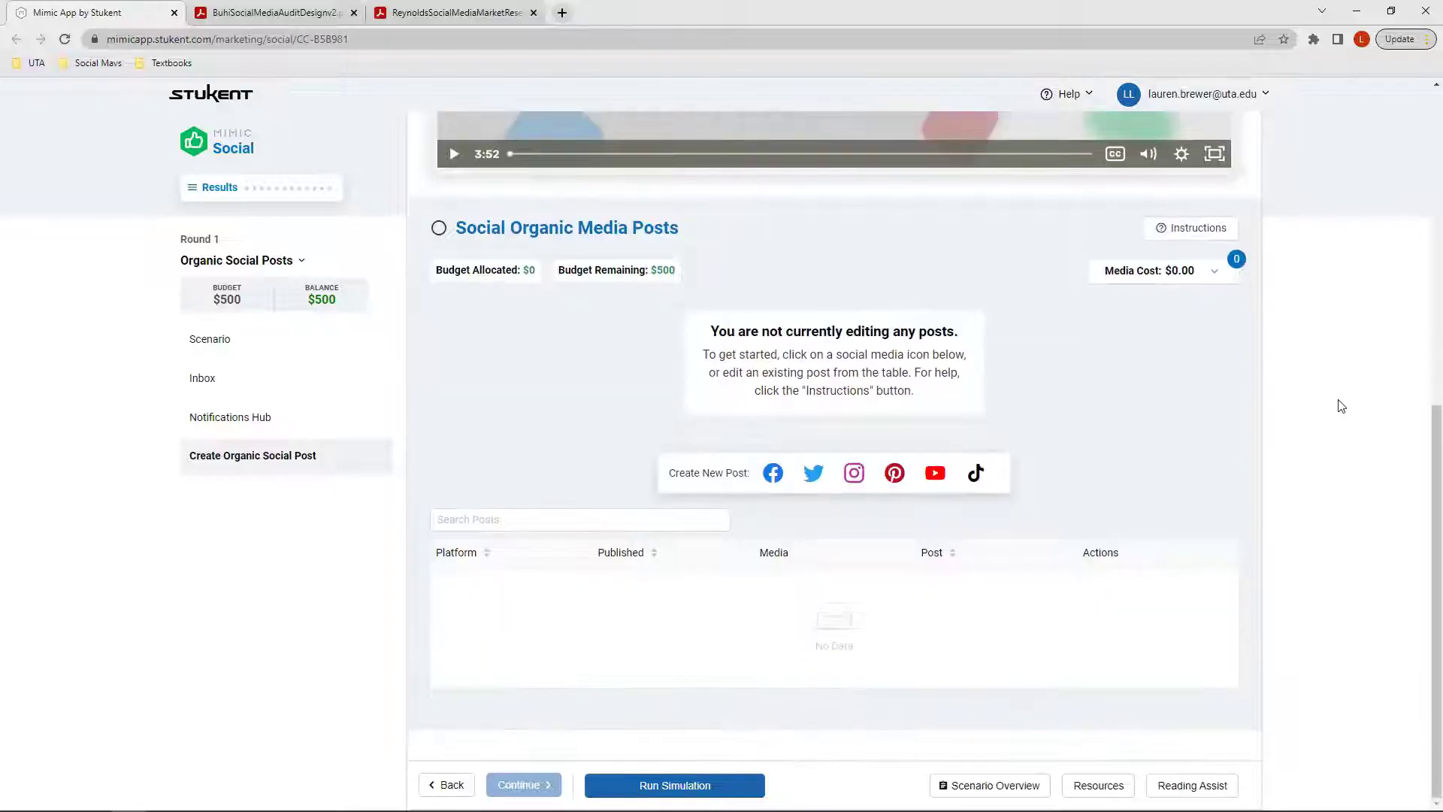
left_click(1313, 382)
- Review the Scenario Overview's Market, Analytics, Budget and Products tabs, then bring up the Resources list
left_click(1018, 785)
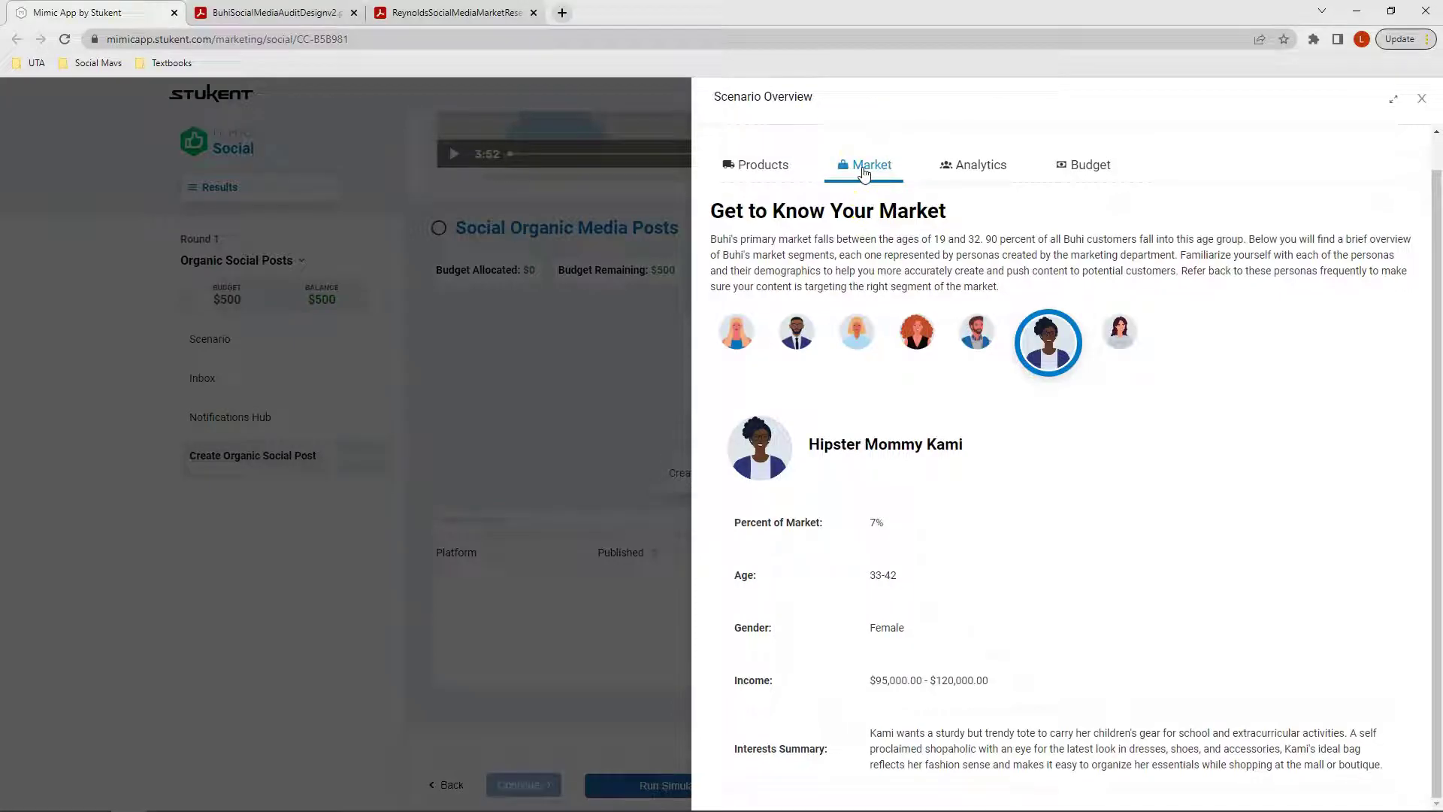
left_click(954, 167)
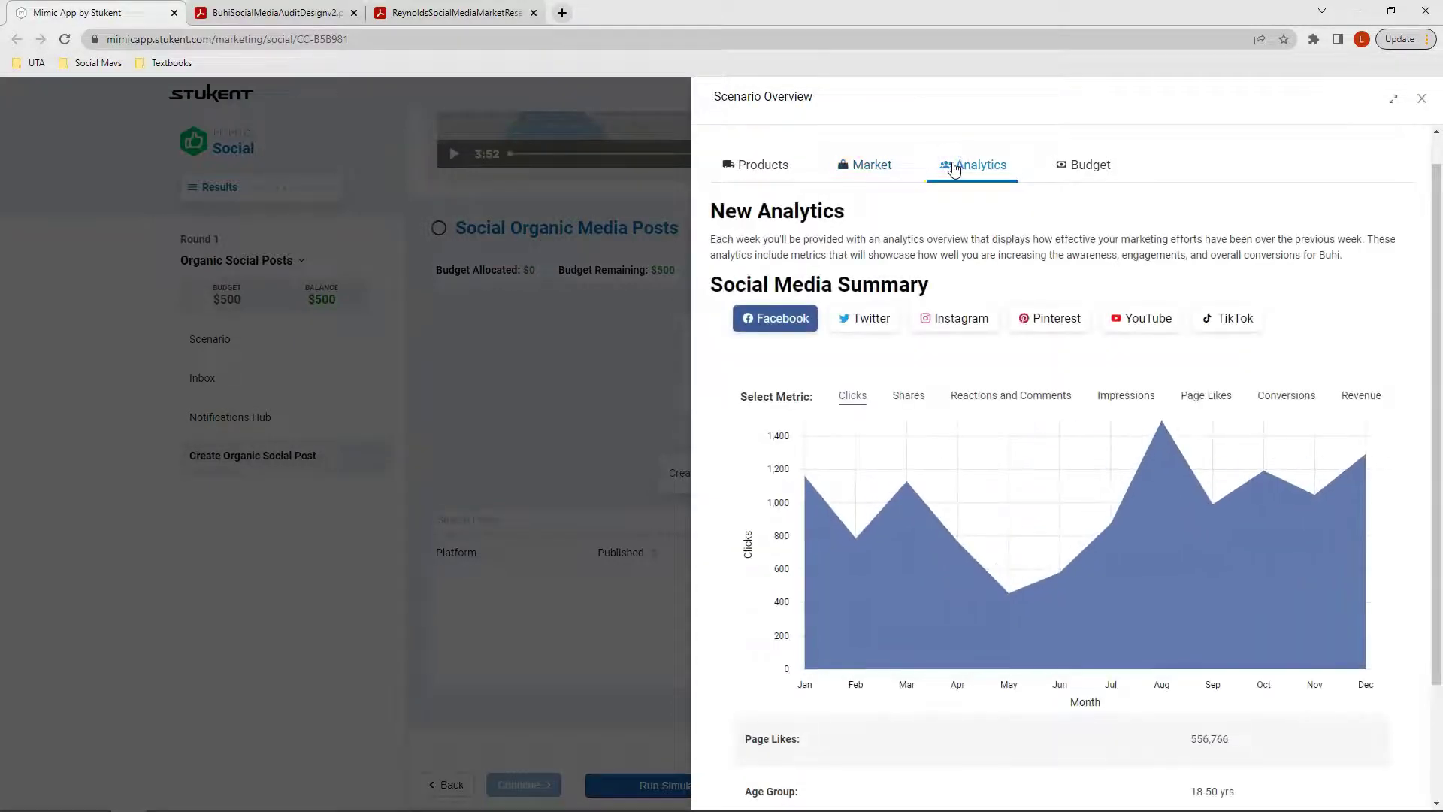
left_click(1078, 163)
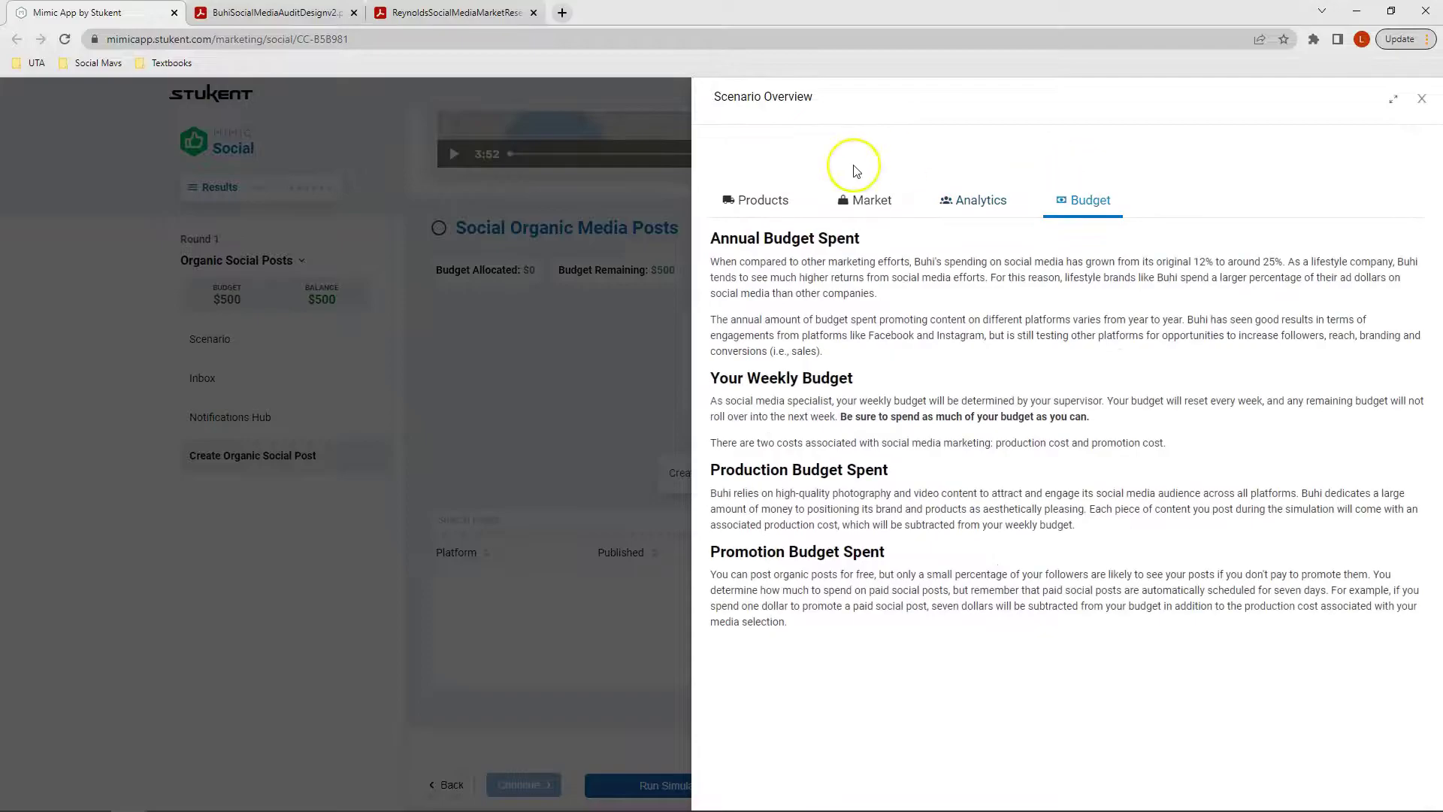
left_click(751, 200)
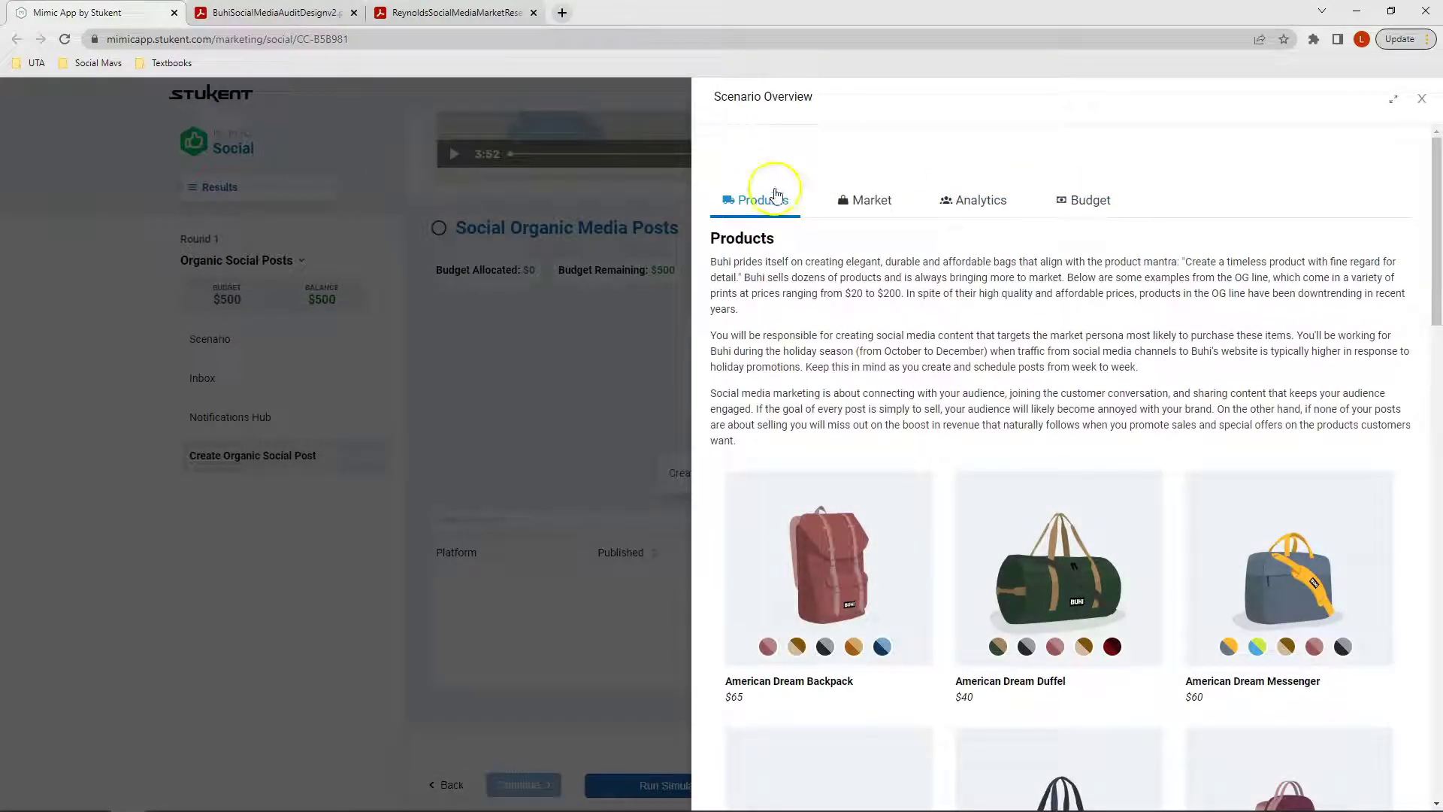
left_click(1421, 99)
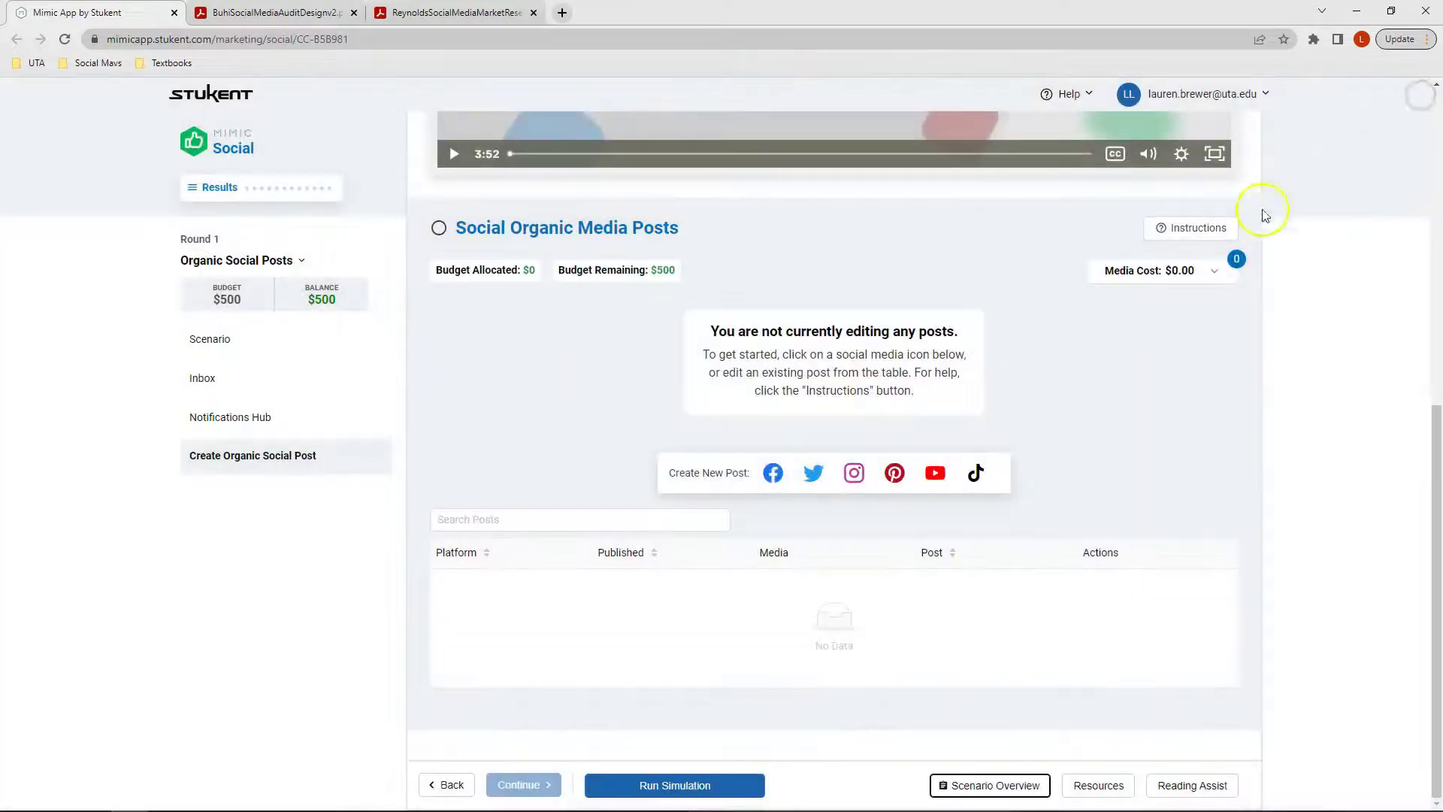
left_click(1102, 783)
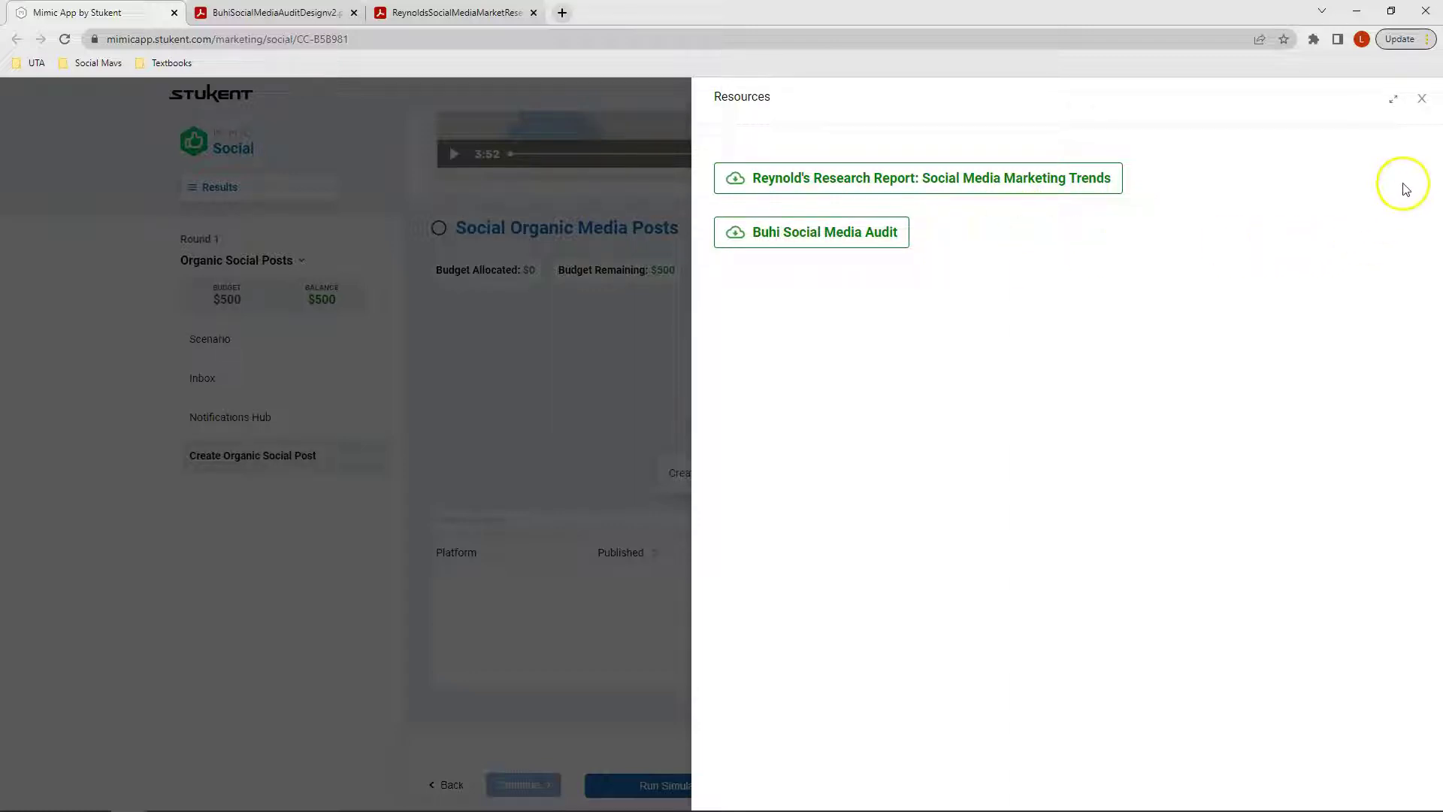
- Close the Resources panel to return to the empty organic posts section
left_click(1421, 100)
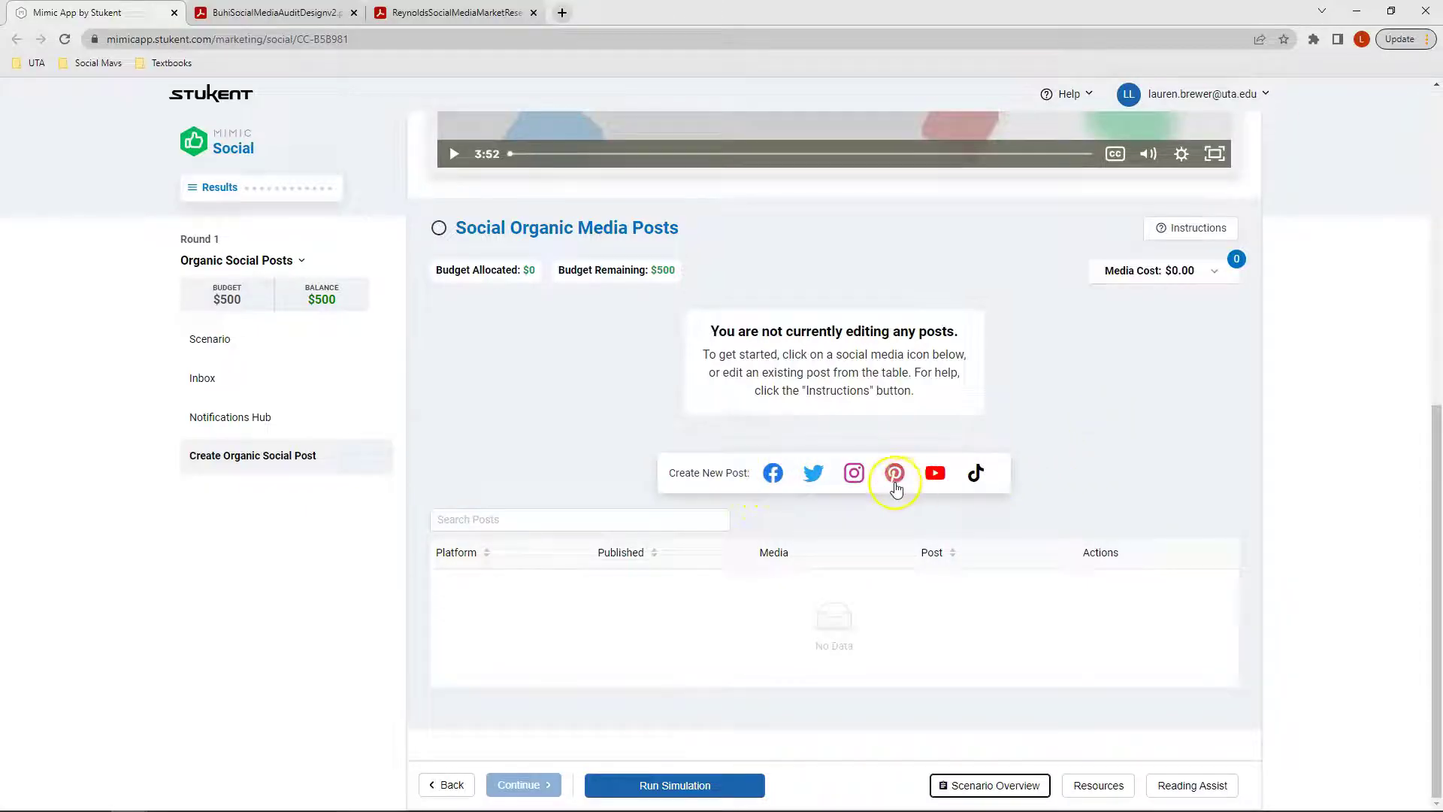
- Start a Facebook post with the pasted OG Tote extracurricular caption tagged #backtoschool and #afterschool
left_click(775, 476)
scroll(776, 485, "down", 1)
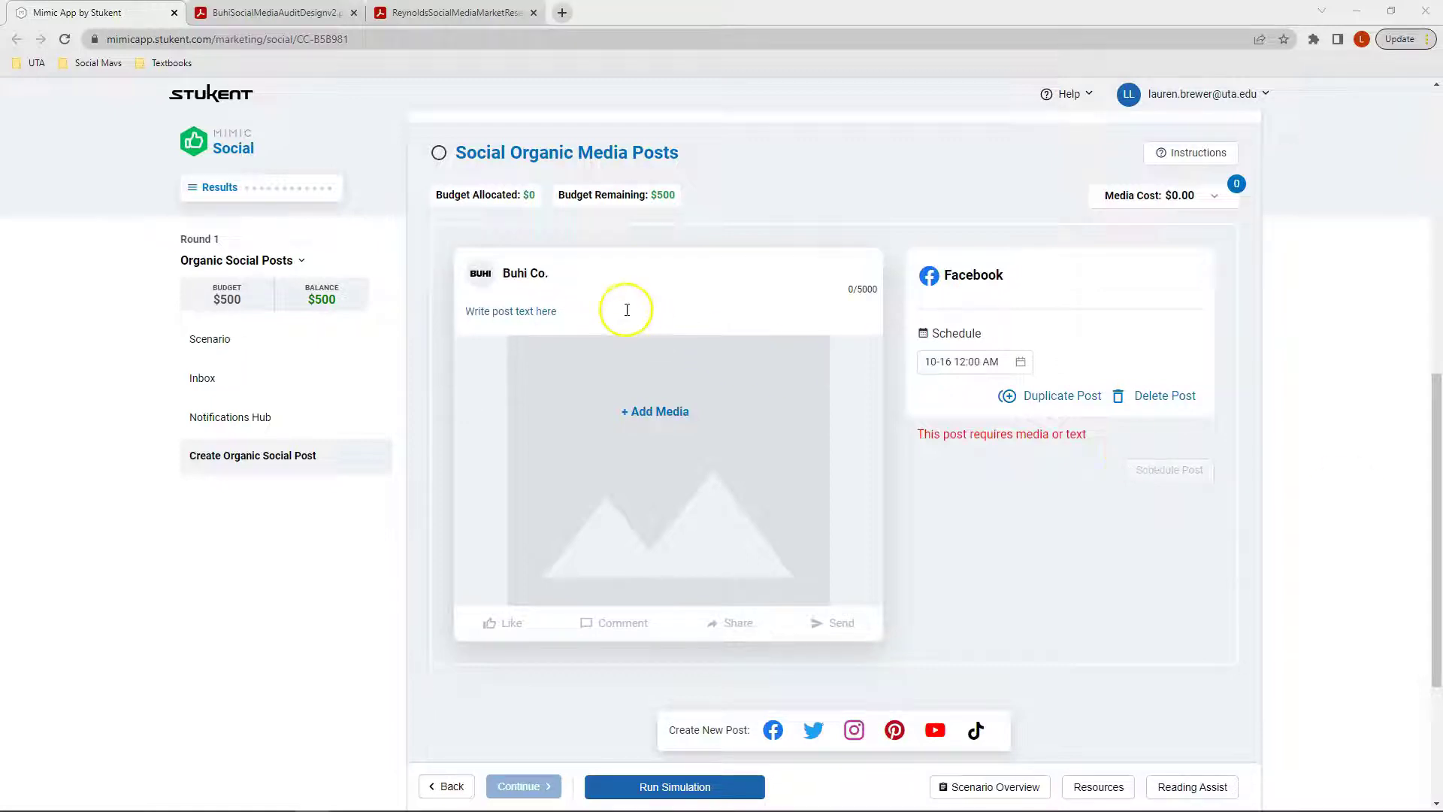
left_click(544, 311)
type("Need a bag with extra storage? Check out our OG Tote, perfect for all extracurricular activities. #backtoschool #afterschool")
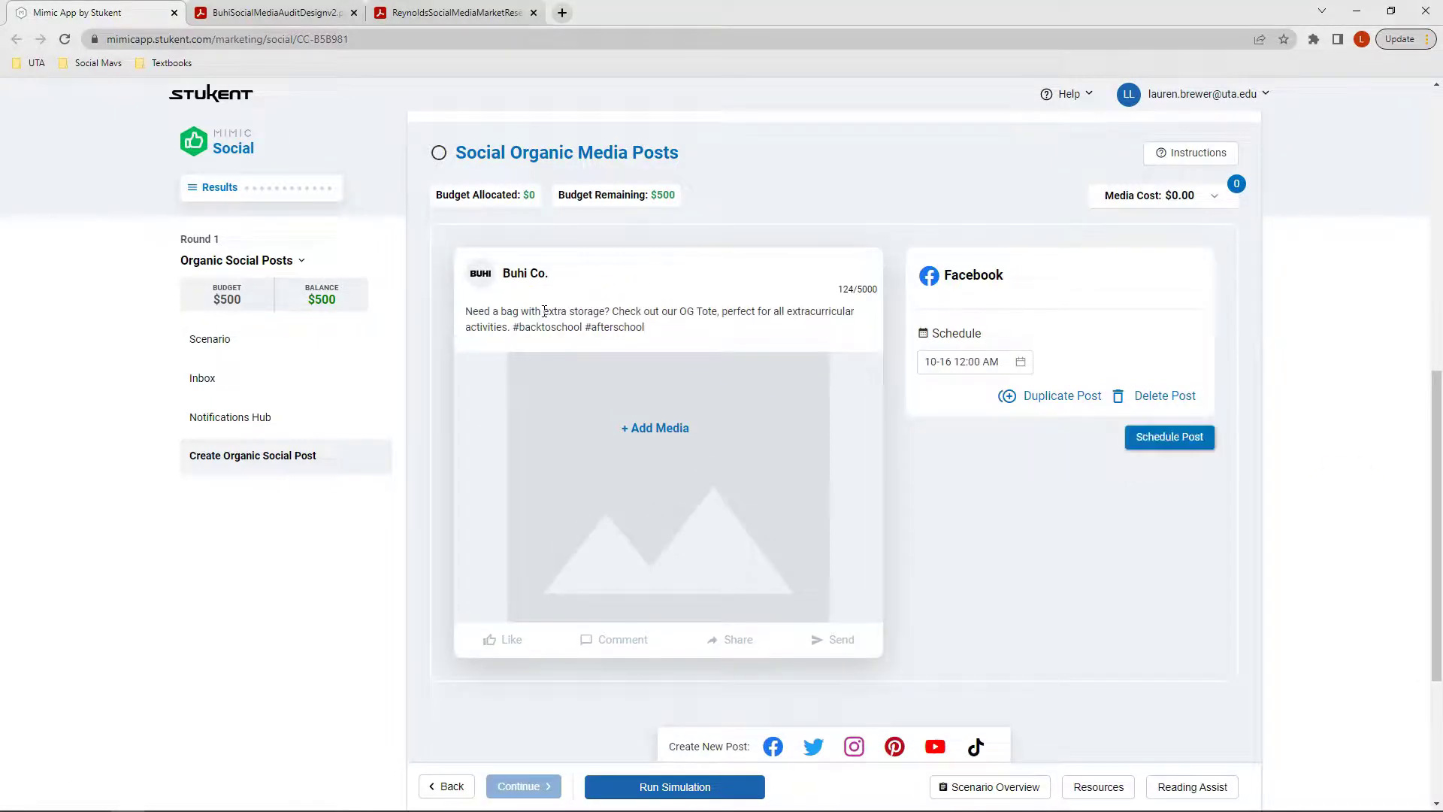
left_click(683, 346)
- Search the media library for 'tote', filtering to purchased and advertisement media, then clear the search
left_click(651, 428)
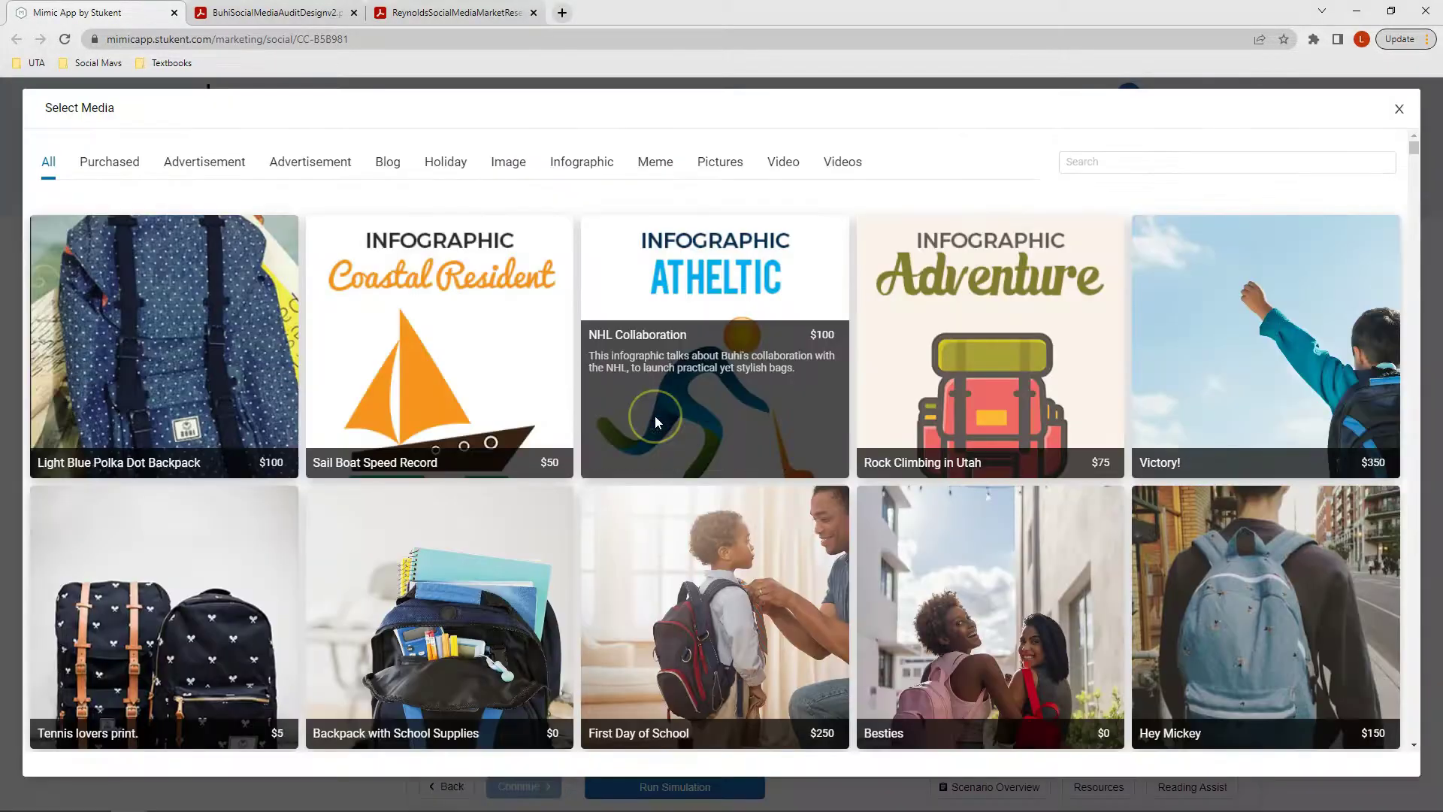
left_click(1112, 165)
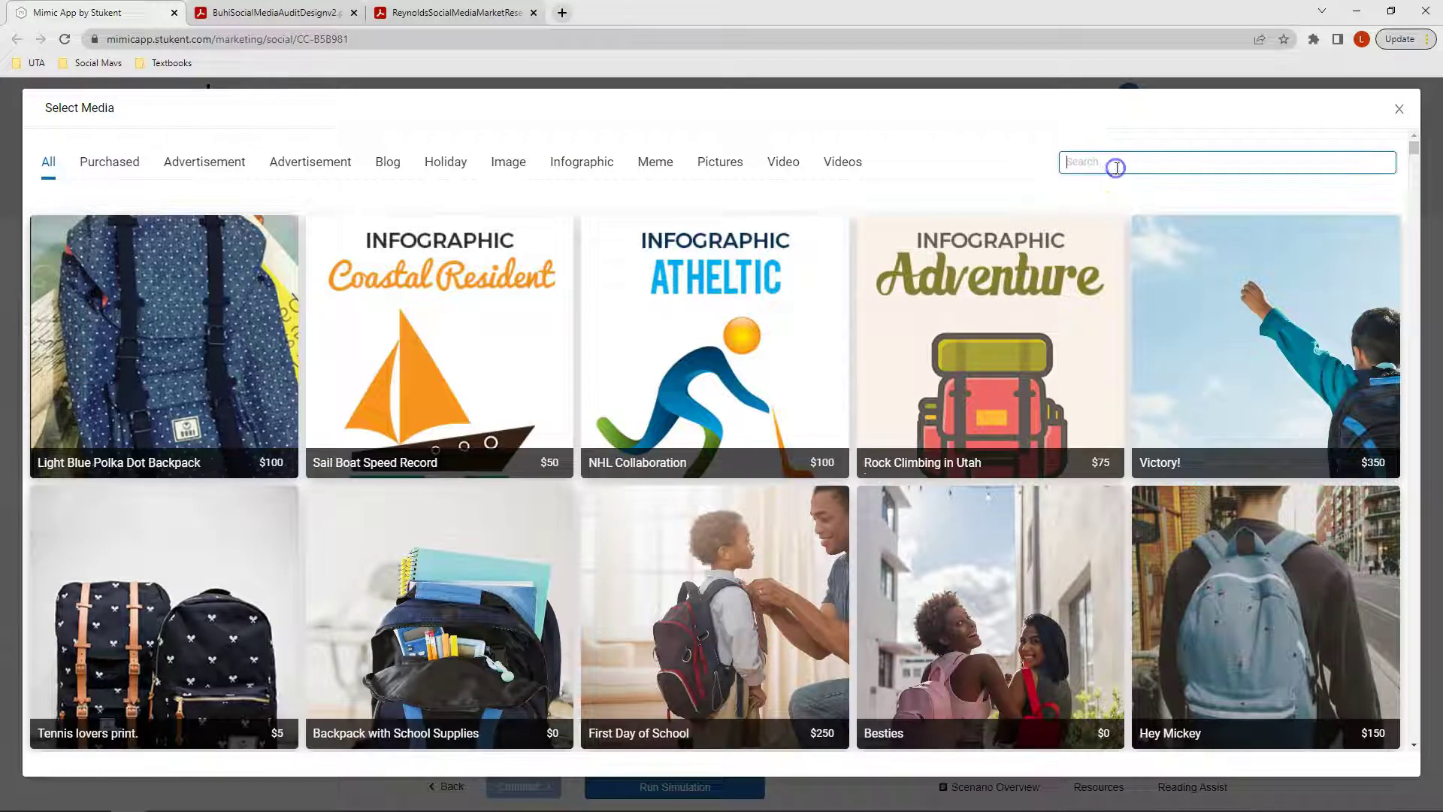
type("tote")
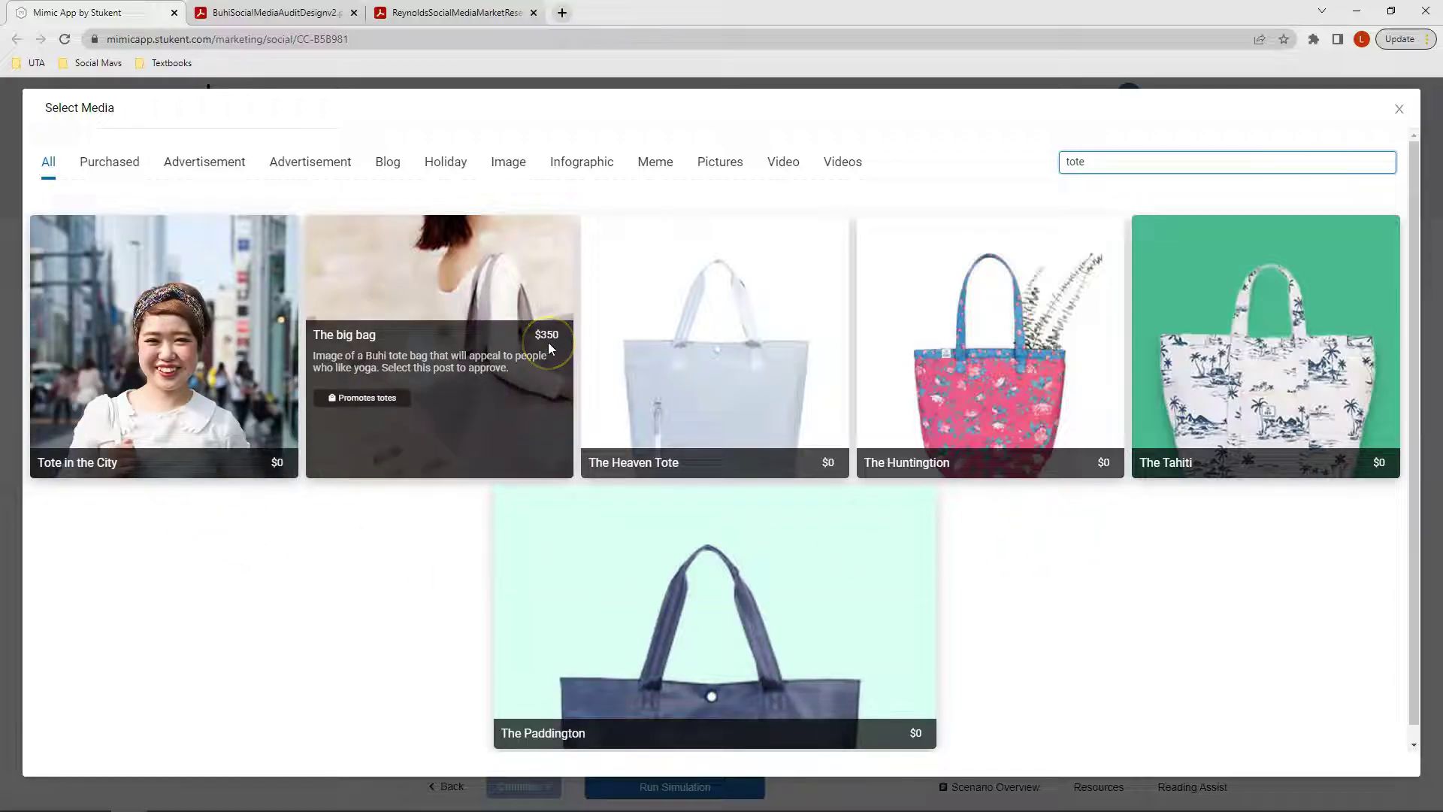
left_click(105, 163)
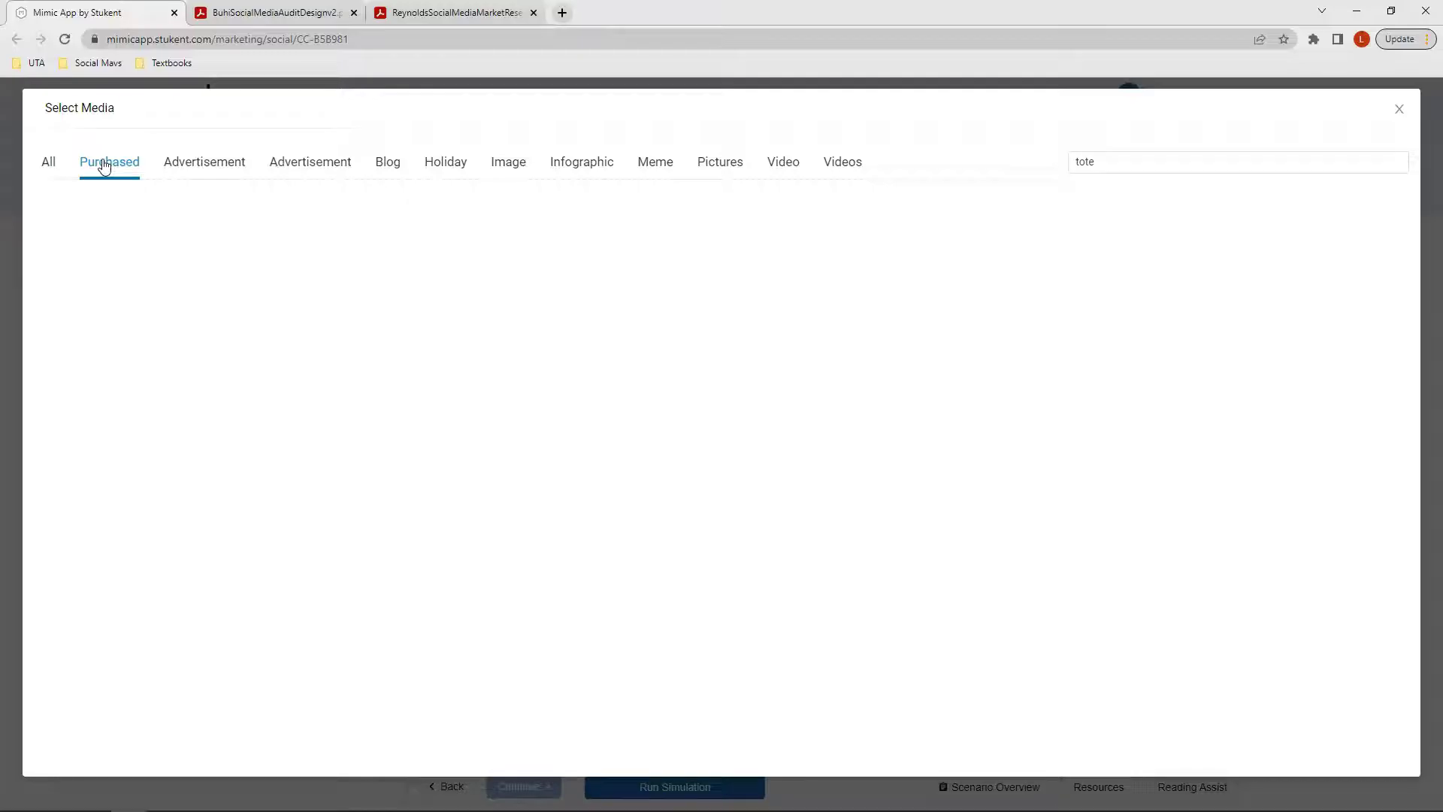
left_click(223, 163)
left_click_drag(1095, 162, 1050, 166)
key("BackSpace")
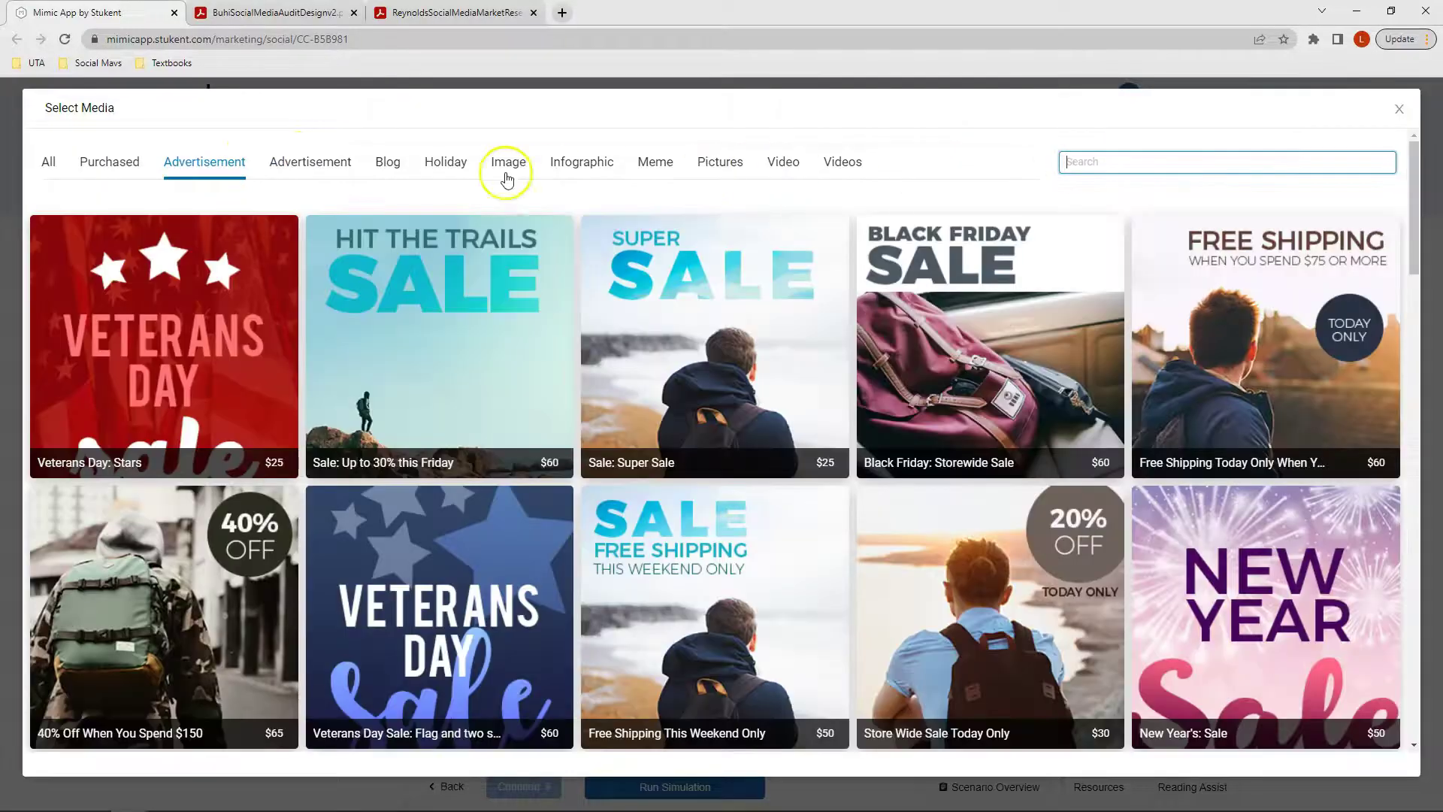
- Browse the blog, holiday, image, infographic, meme, pictures, single video and Videos media categories
left_click(389, 167)
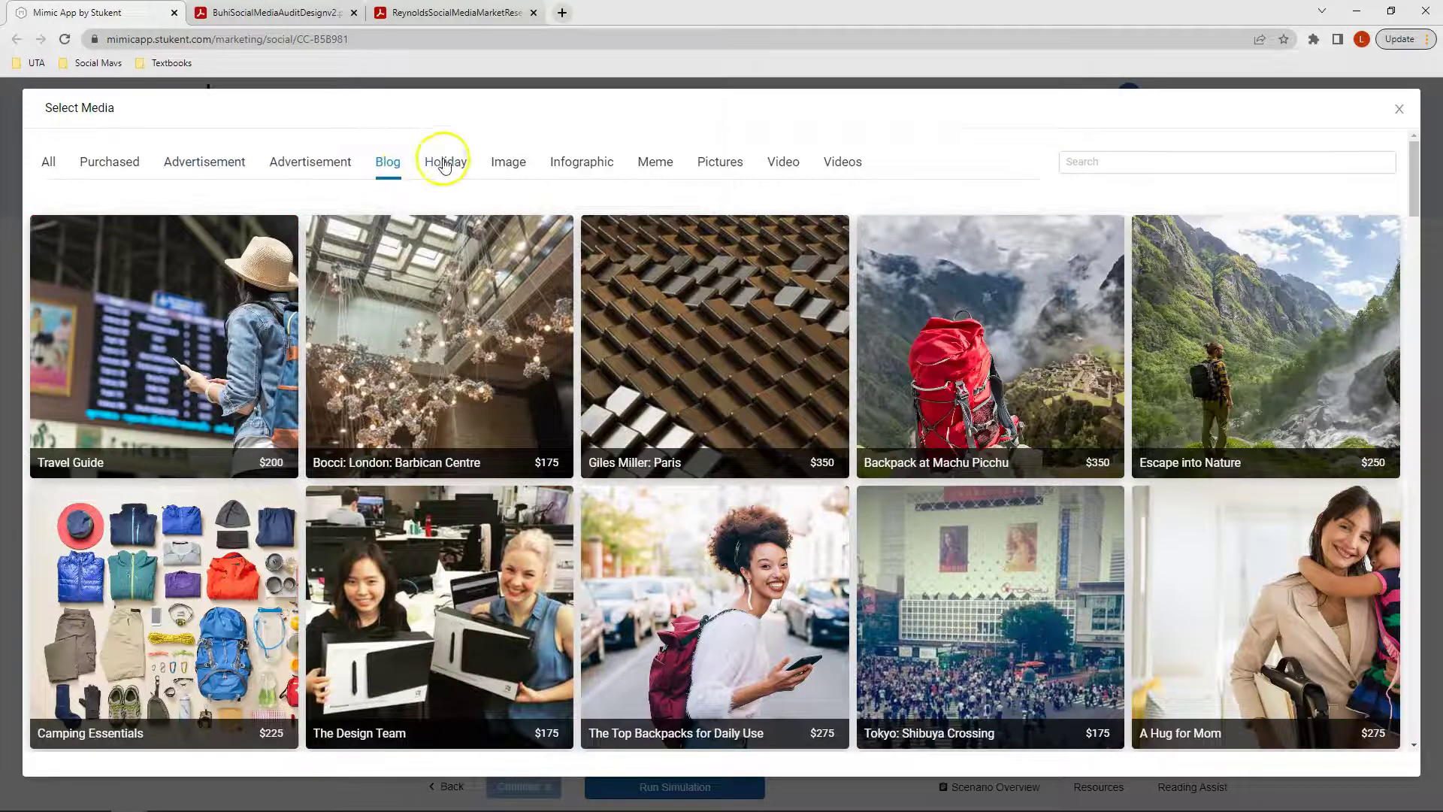
left_click(444, 164)
left_click(506, 167)
left_click(580, 167)
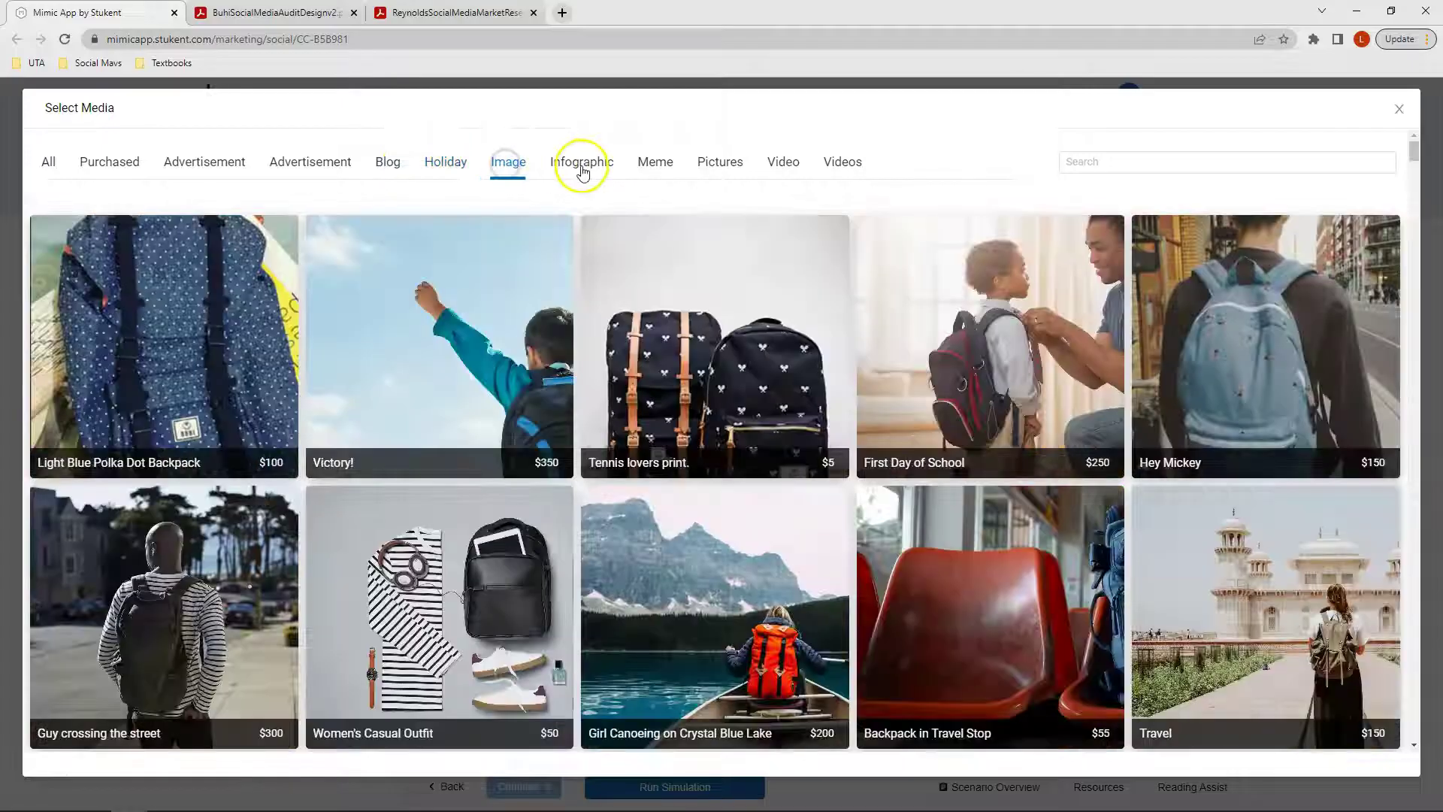
left_click(658, 166)
left_click(723, 165)
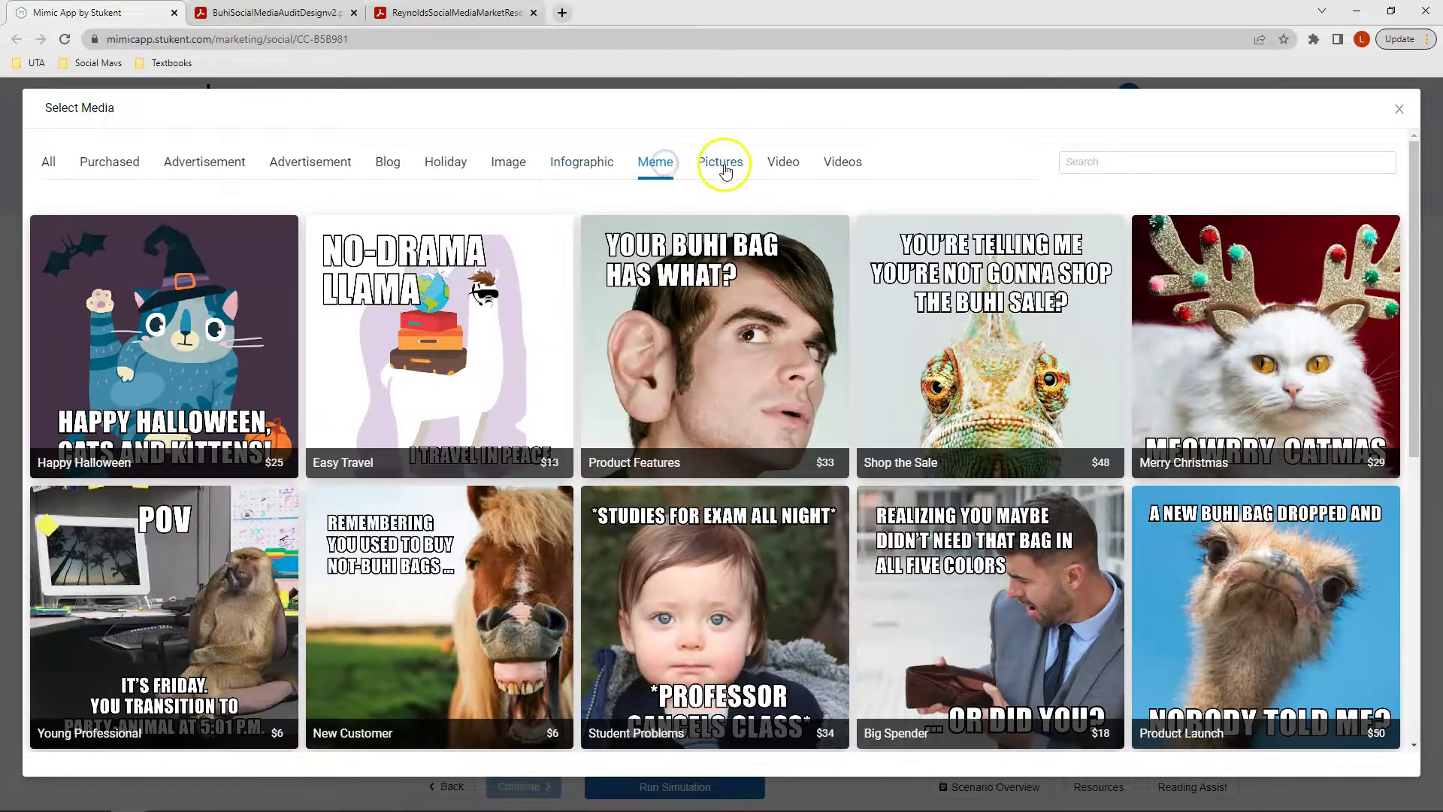
left_click(784, 165)
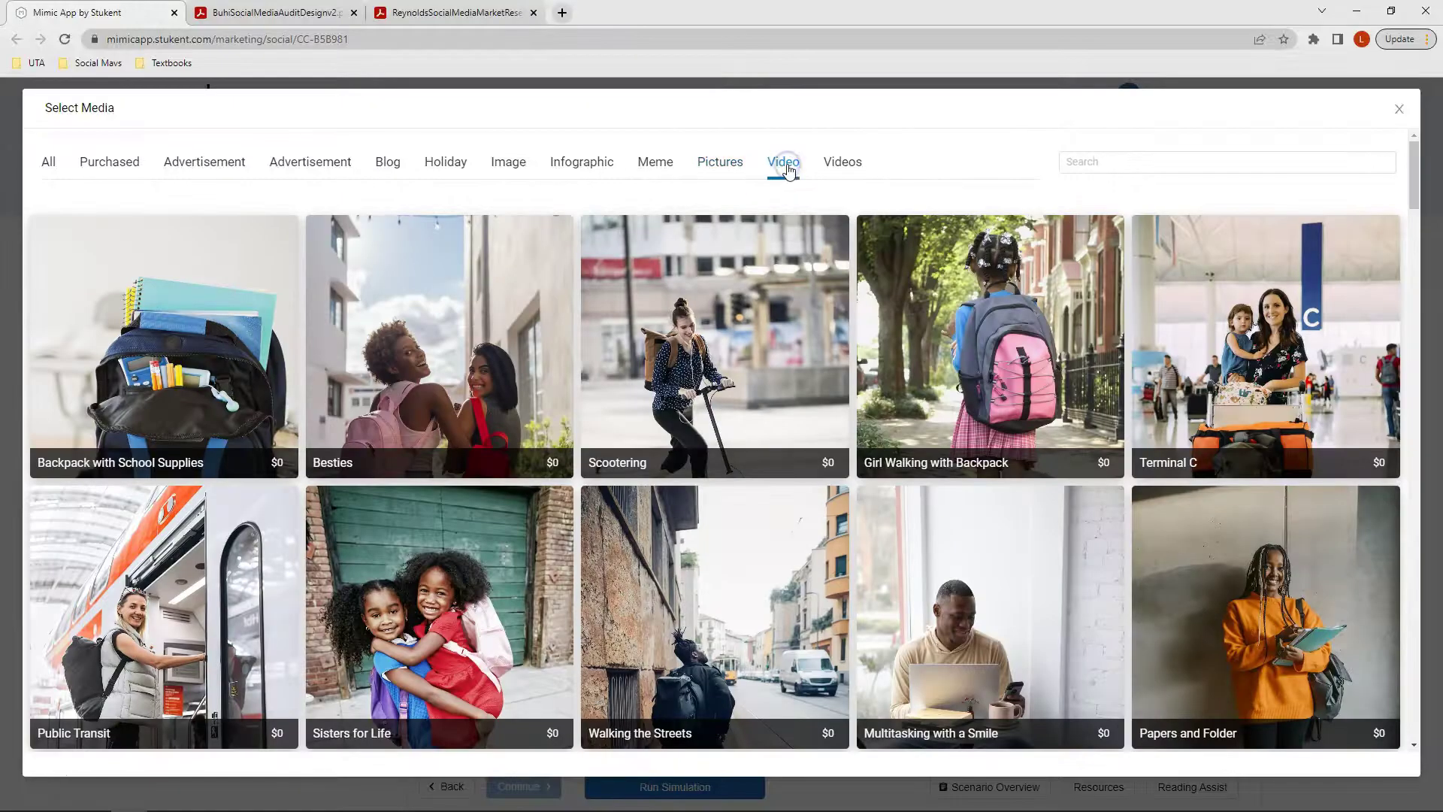
left_click(841, 165)
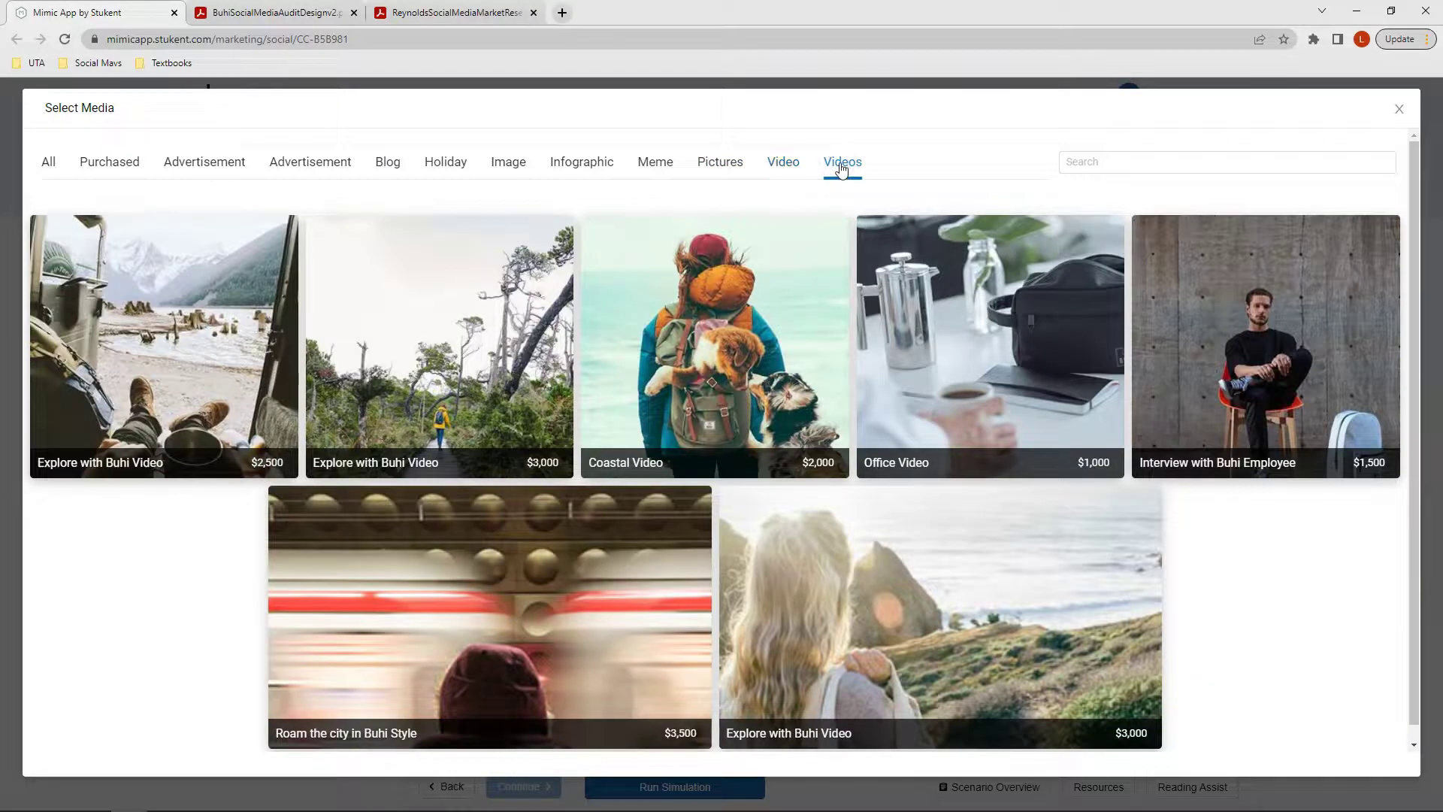
left_click(48, 164)
- Search 'tote' again and attach The Huntington floral tote image to the post
left_click(1185, 168)
type("tote")
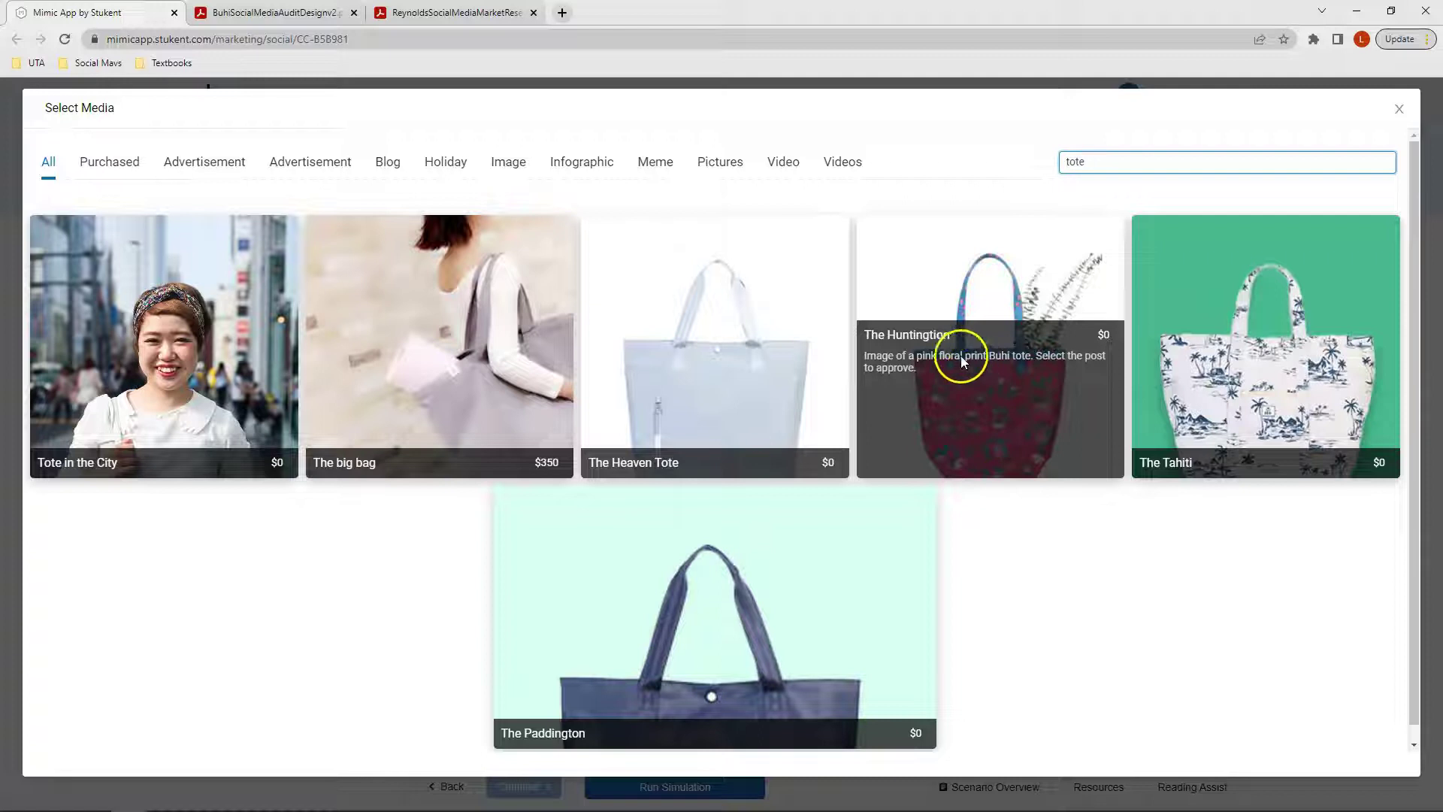
left_click(975, 353)
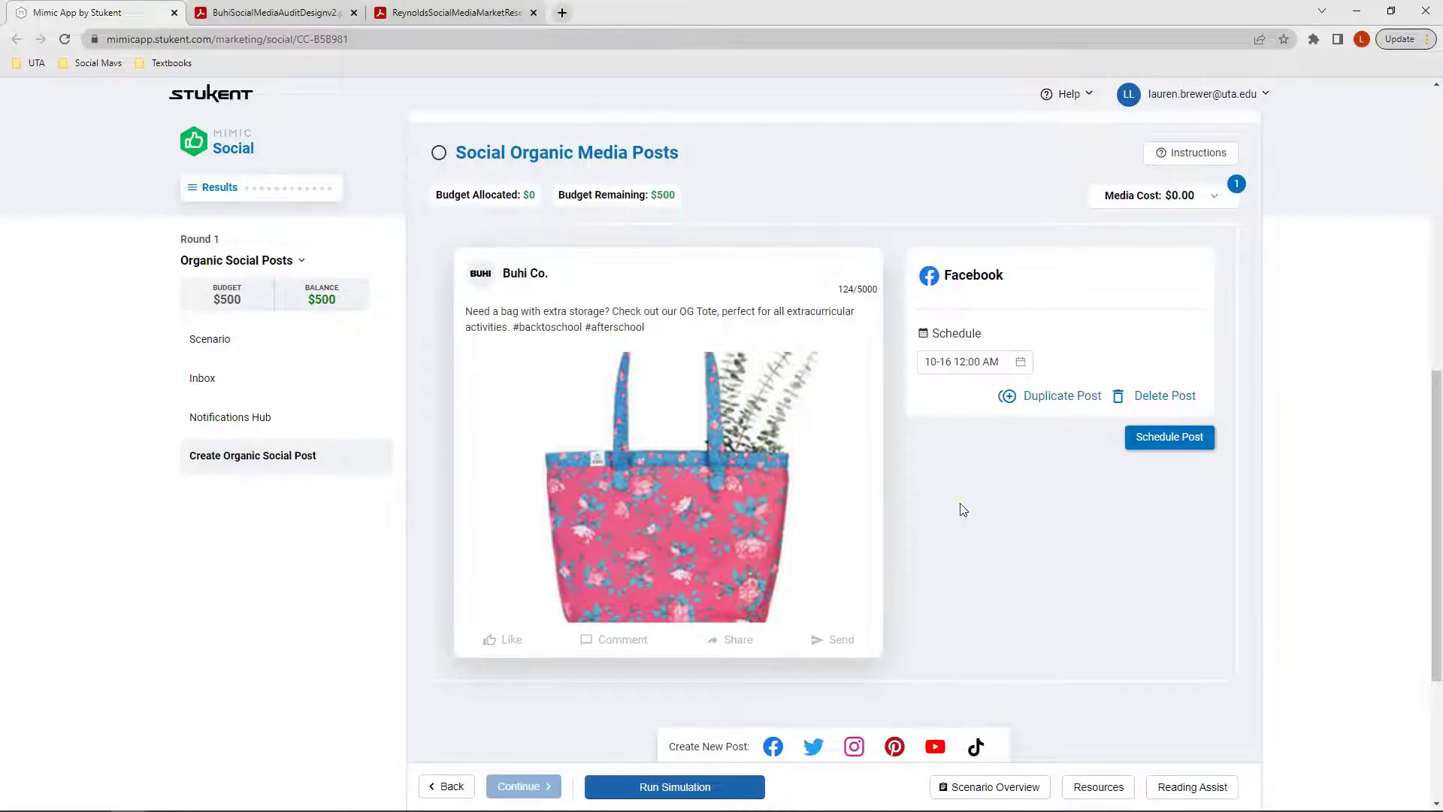
- Schedule the Facebook floral tote post for 10-16 at 2:00 PM
left_click(970, 363)
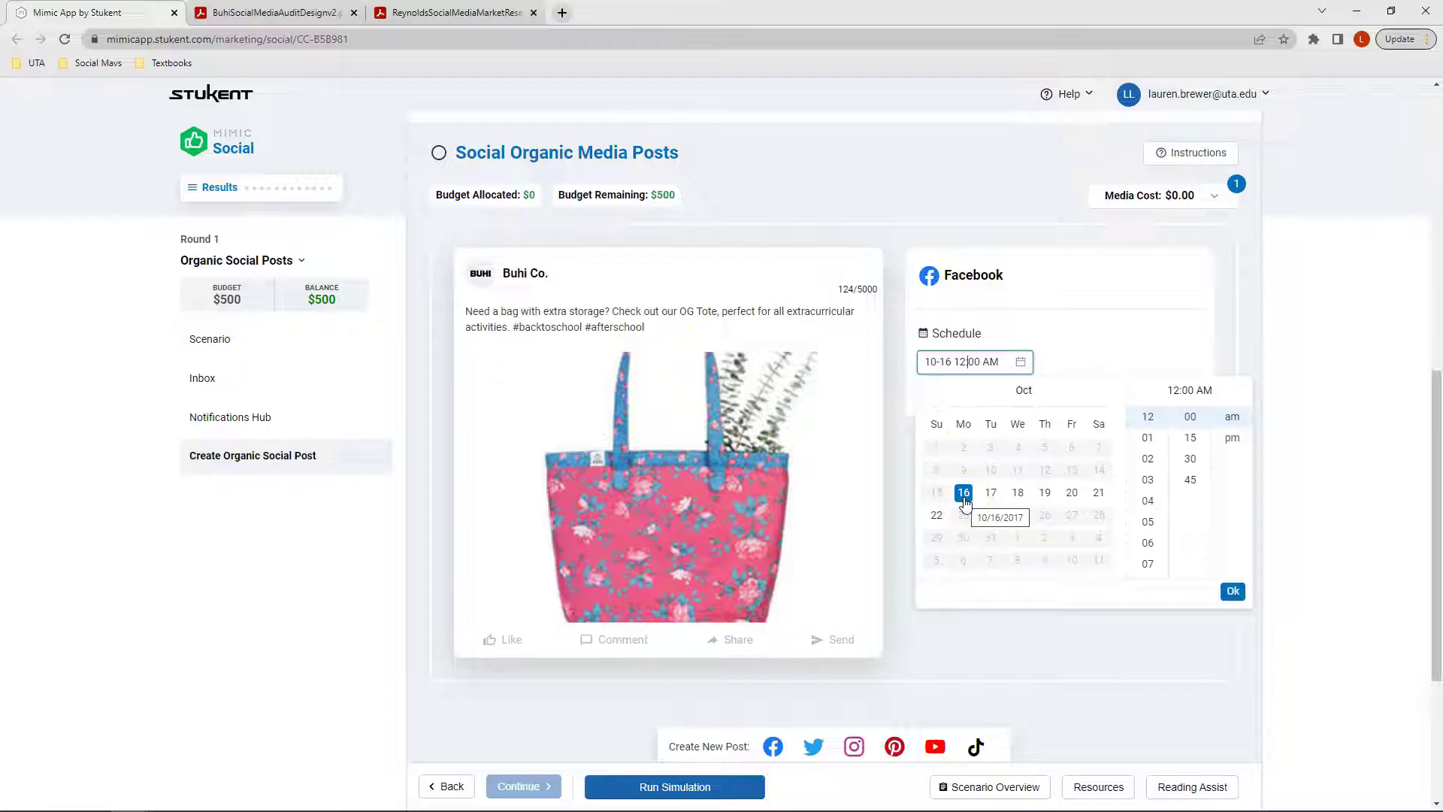
left_click(1148, 459)
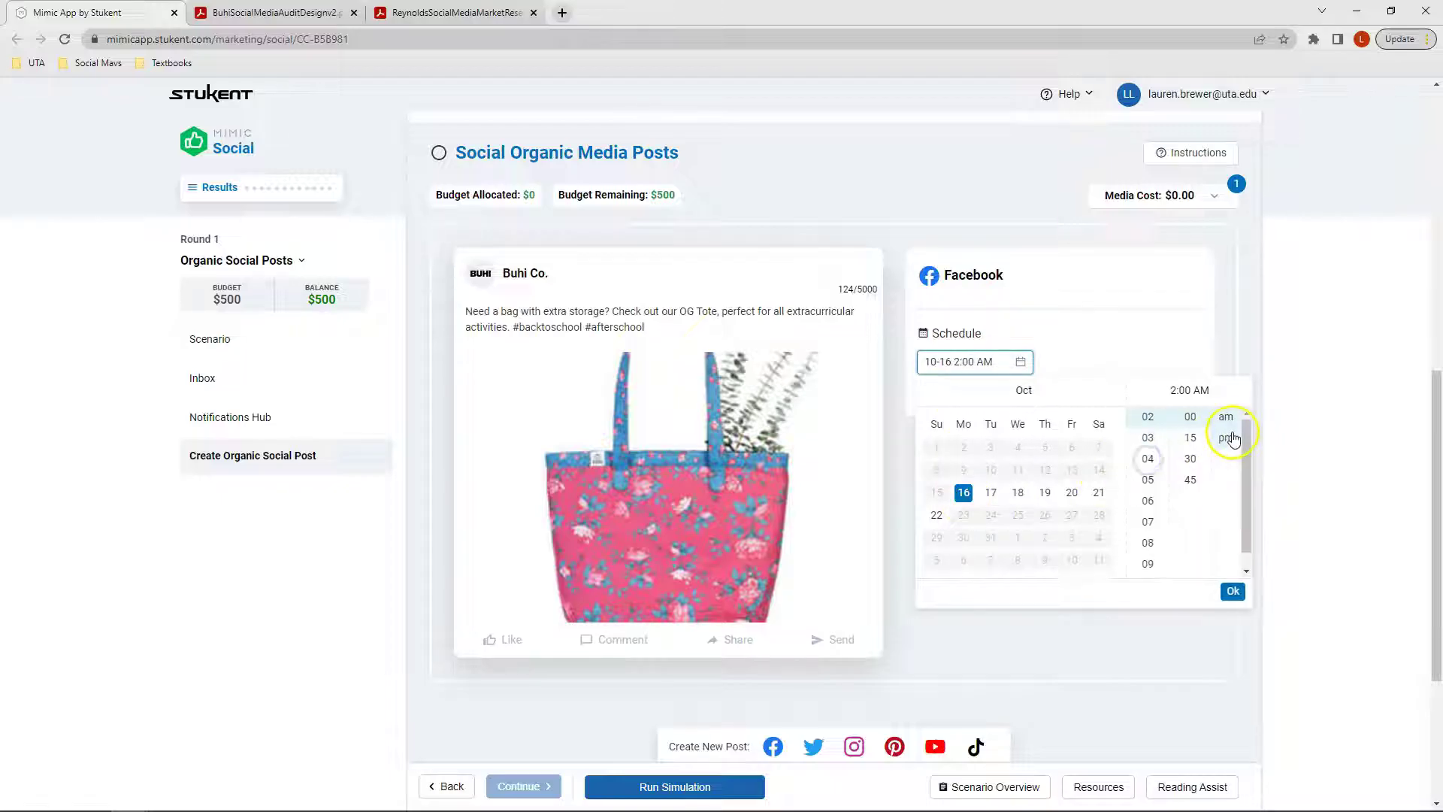
left_click(1229, 437)
left_click(1233, 591)
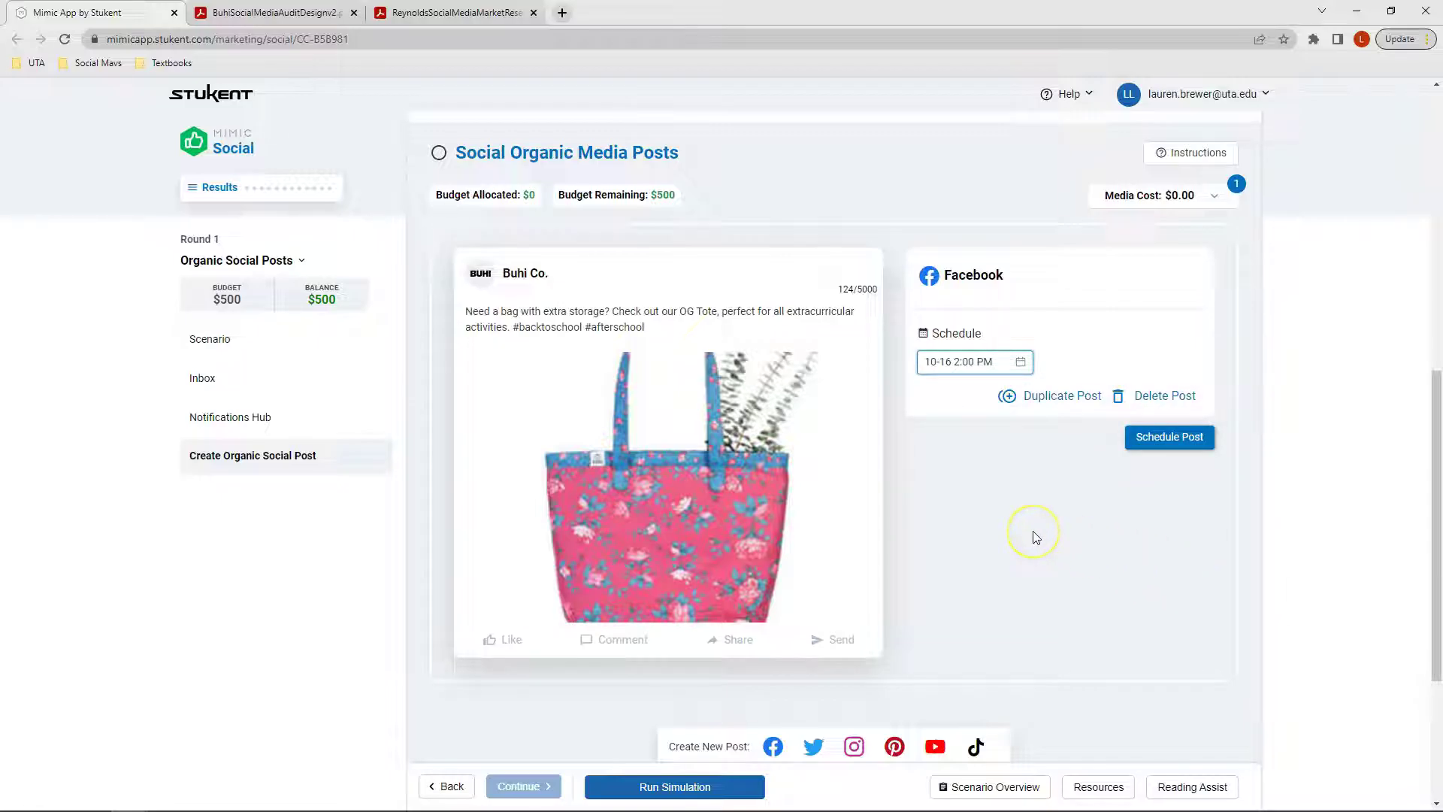
left_click(1039, 406)
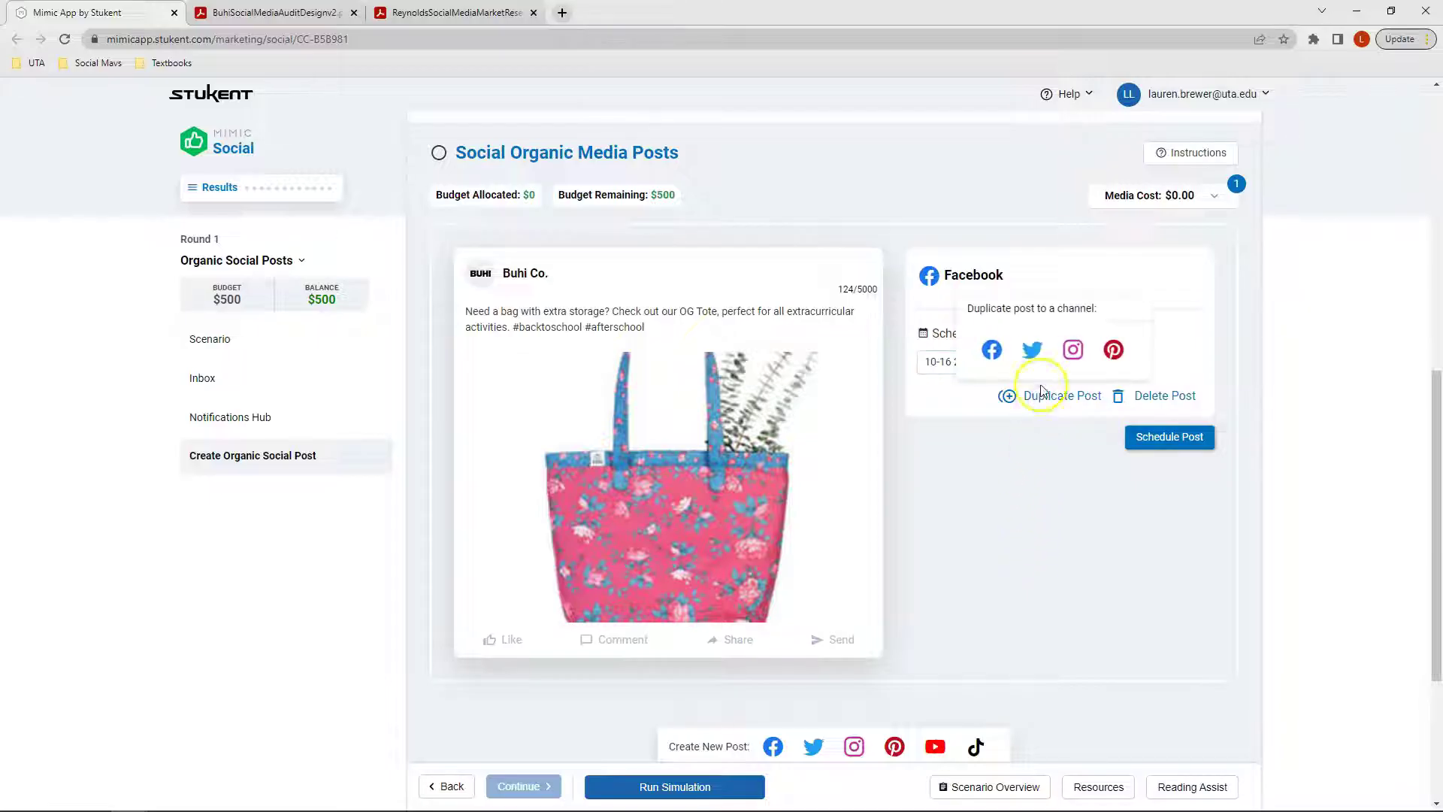
- Duplicate the tote post to Pinterest and schedule both the Facebook and Pinterest versions for October 16
left_click(1114, 350)
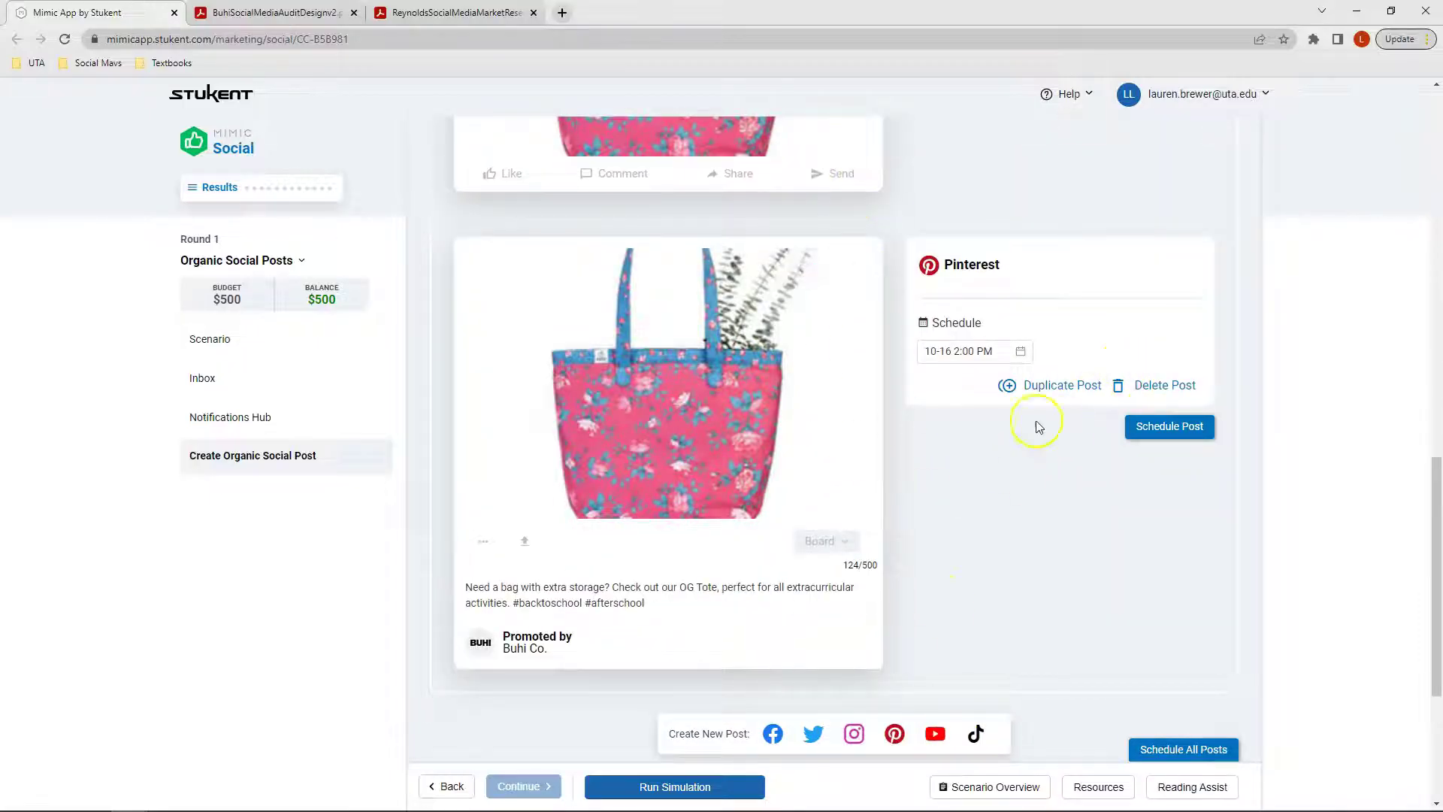
scroll(1100, 273, "up", 4)
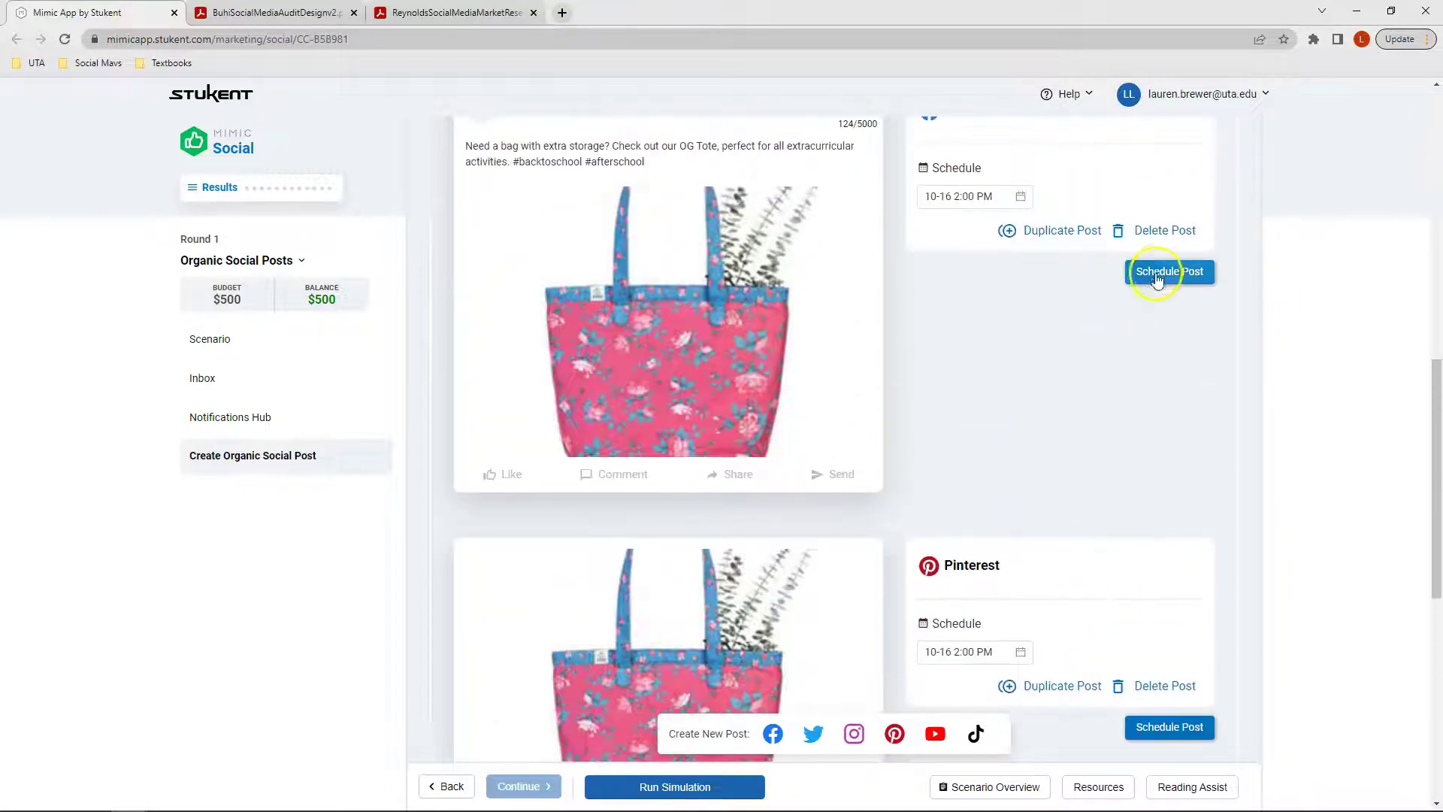
left_click(1167, 270)
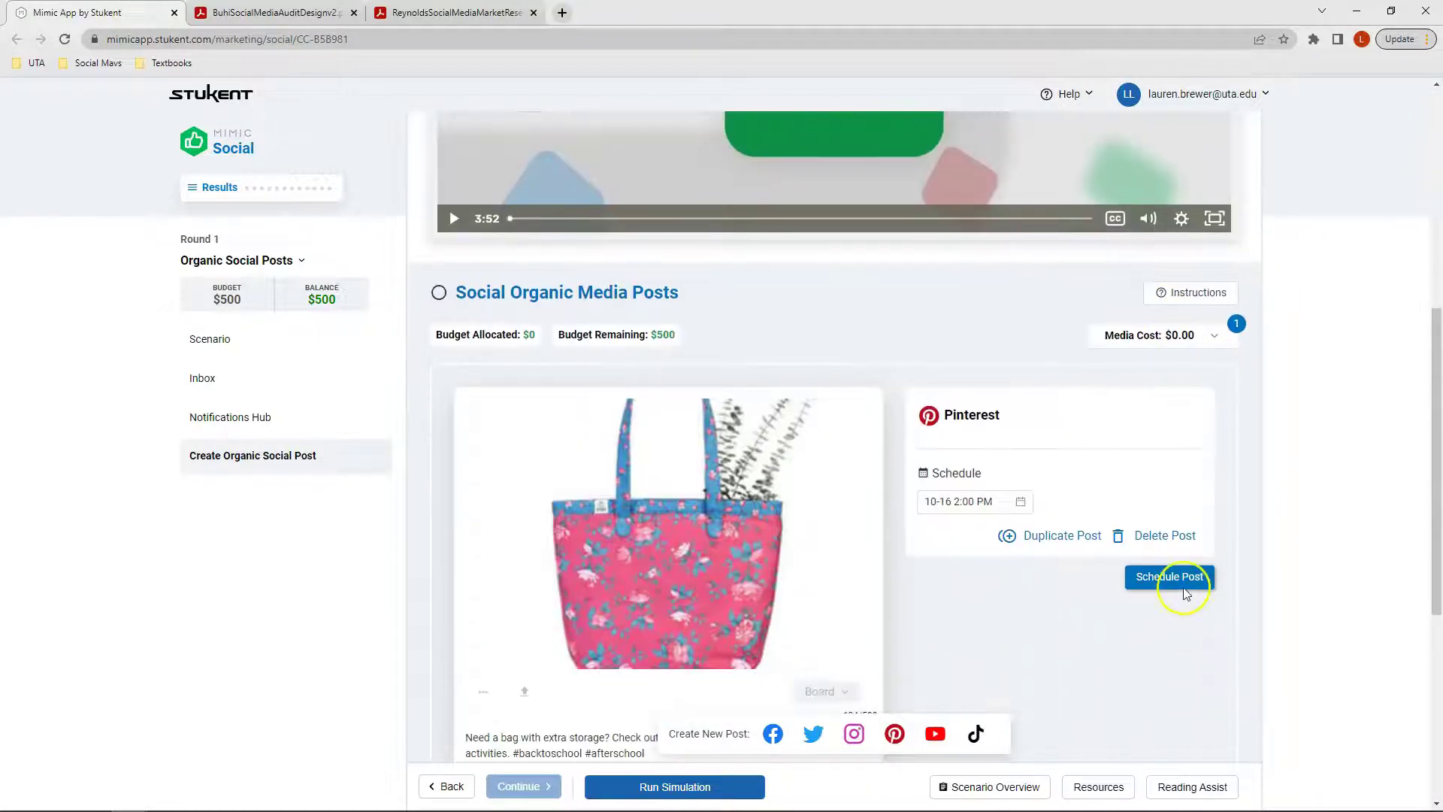
left_click(1179, 581)
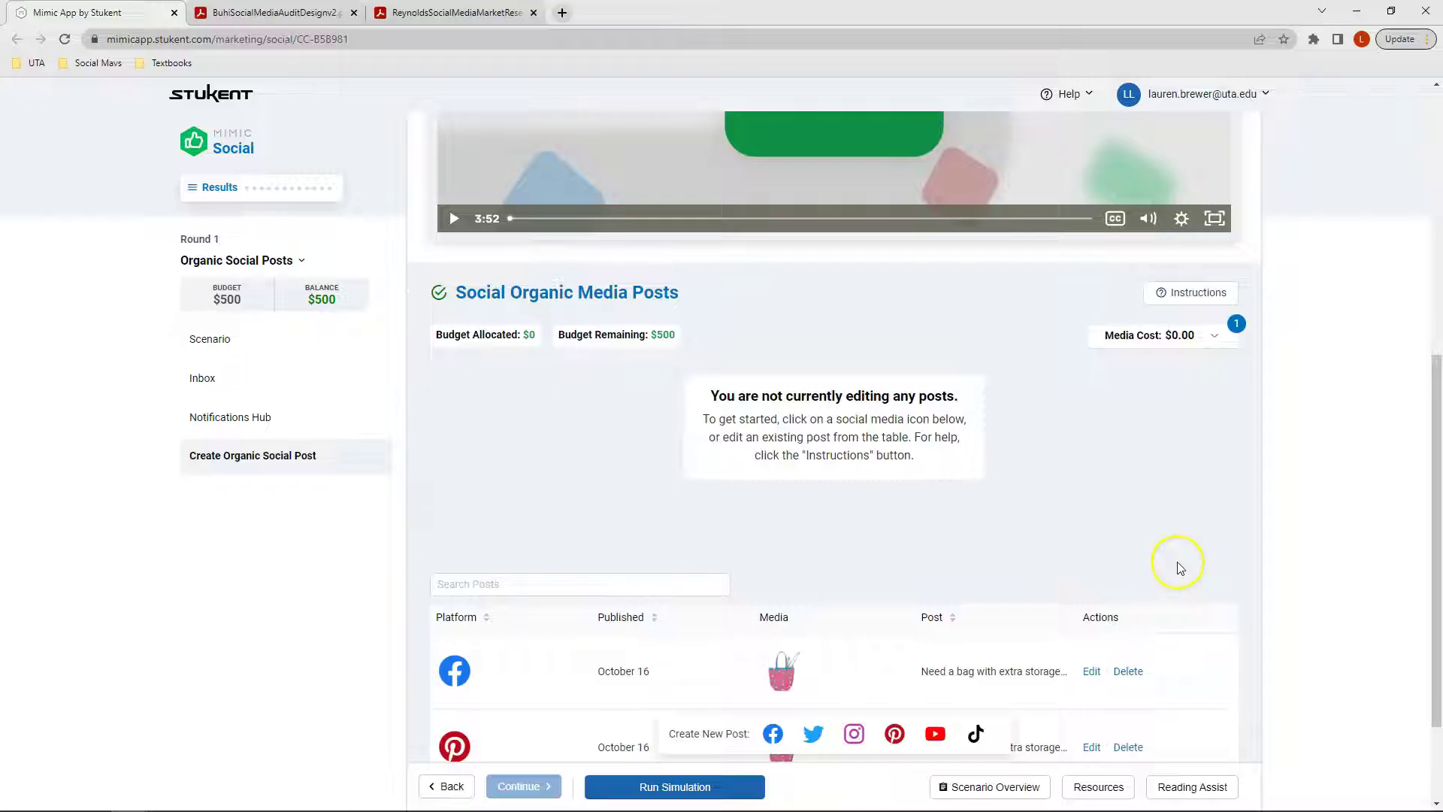
scroll(1125, 526, "down", 1)
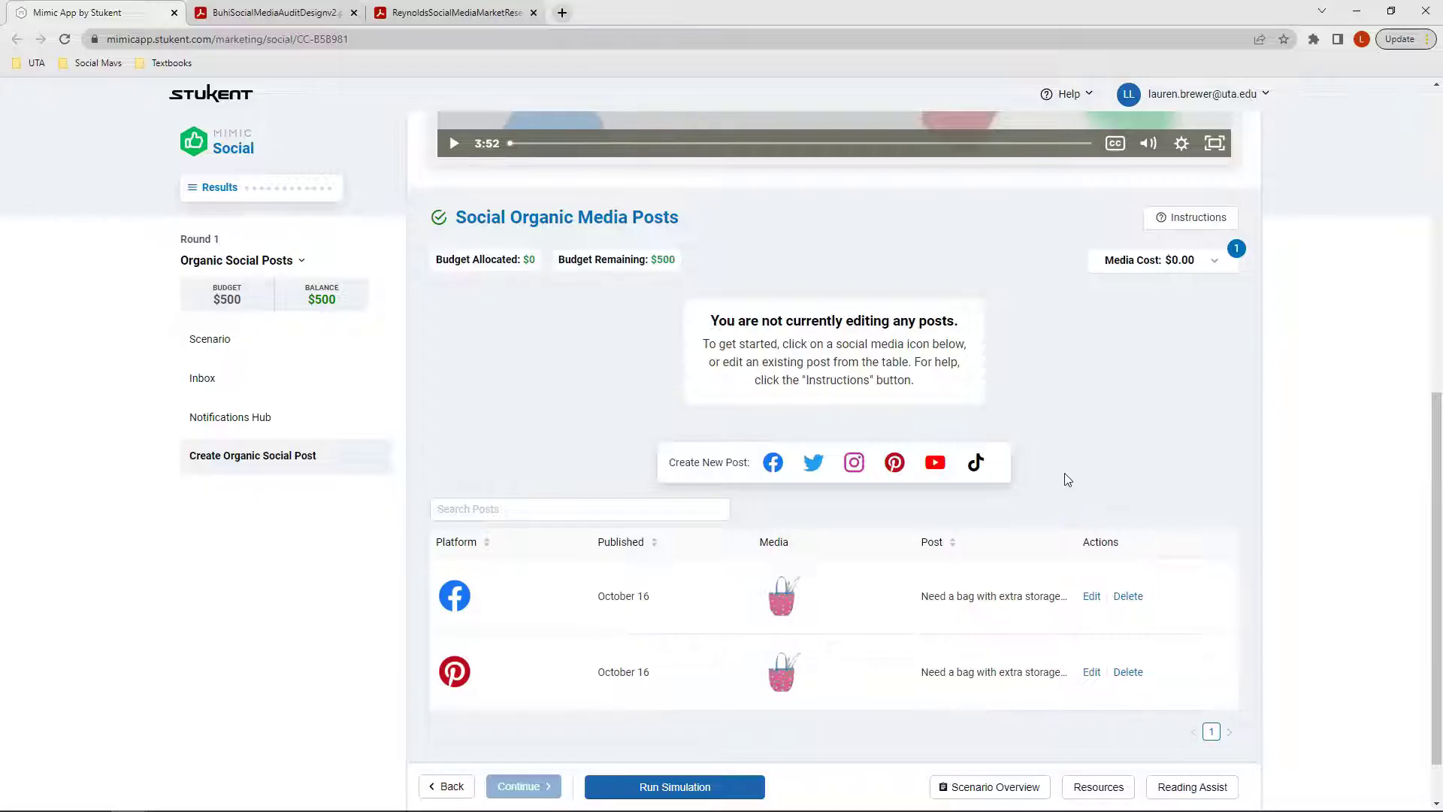
- Start a new Facebook post with the pasted fall-weekend nature hike caption ending in #Buhi #hiking
left_click(774, 464)
scroll(774, 469, "down", 1)
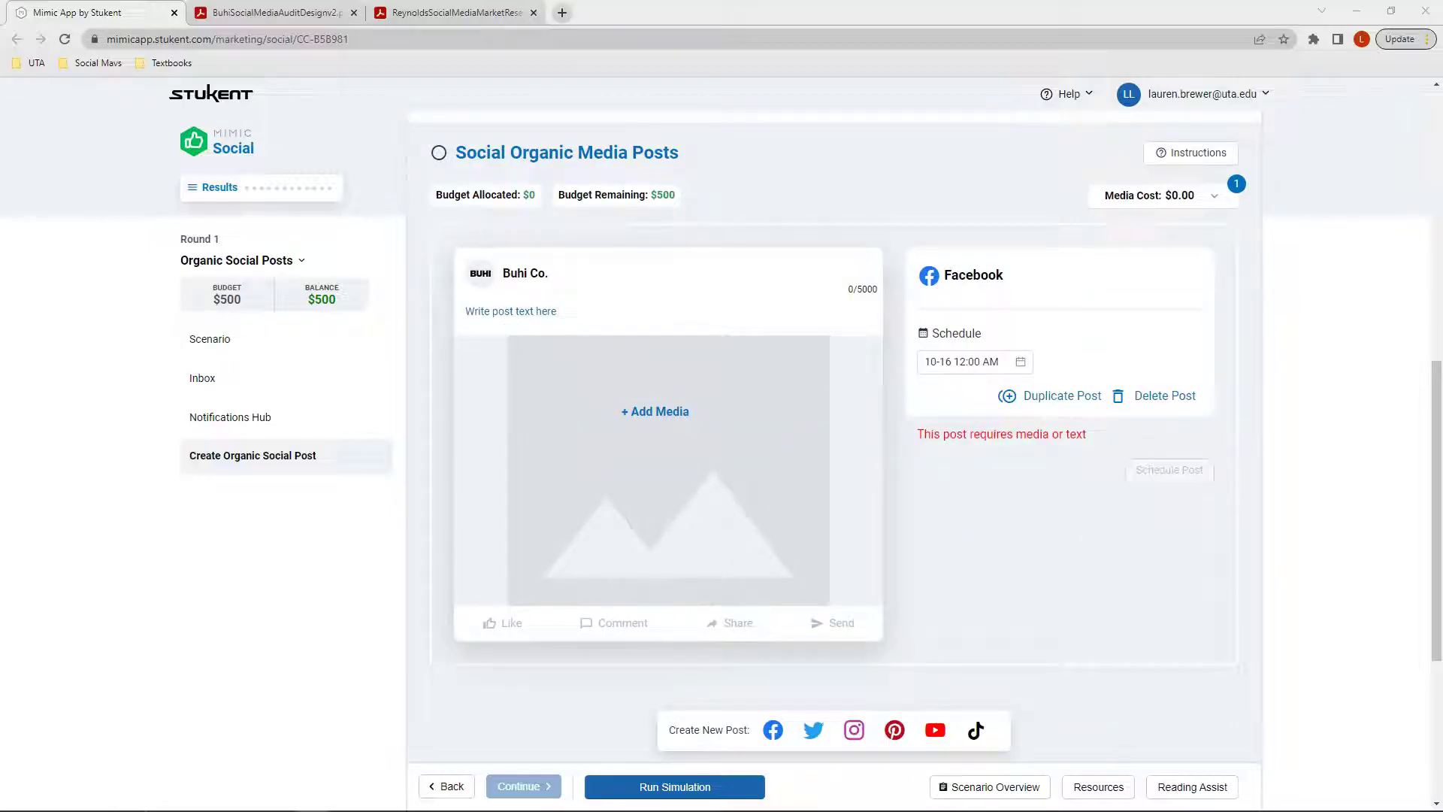
left_click(526, 311)
type("Enjoy the beautiful fall weather this weekend with a nature hike! Make sure to tag us in your photos. # Buhi #hiking")
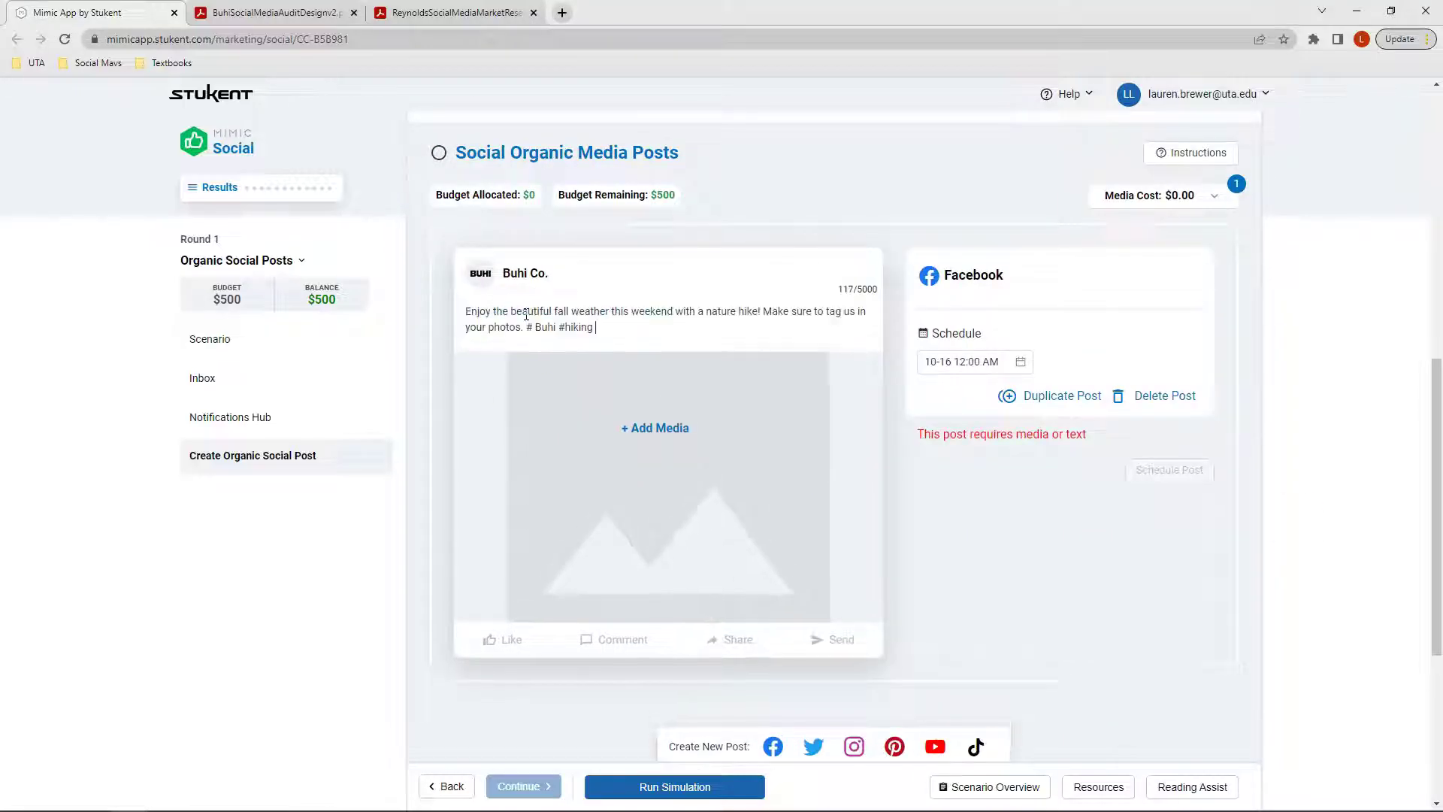
left_click(714, 326)
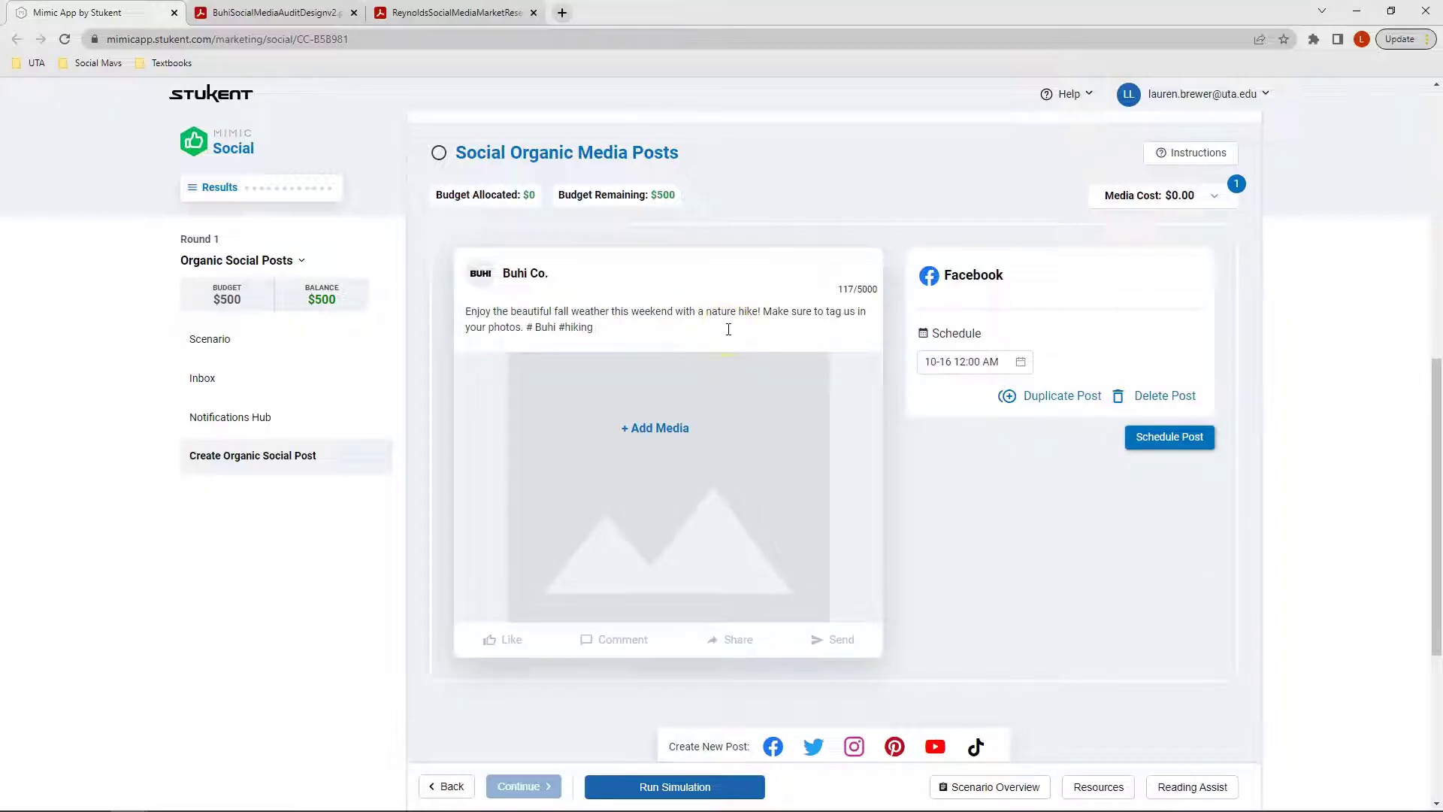
left_click(706, 334)
left_click(721, 326)
- Search the media library for 'hike' and browse the results to the Escape into Nature image
left_click(659, 428)
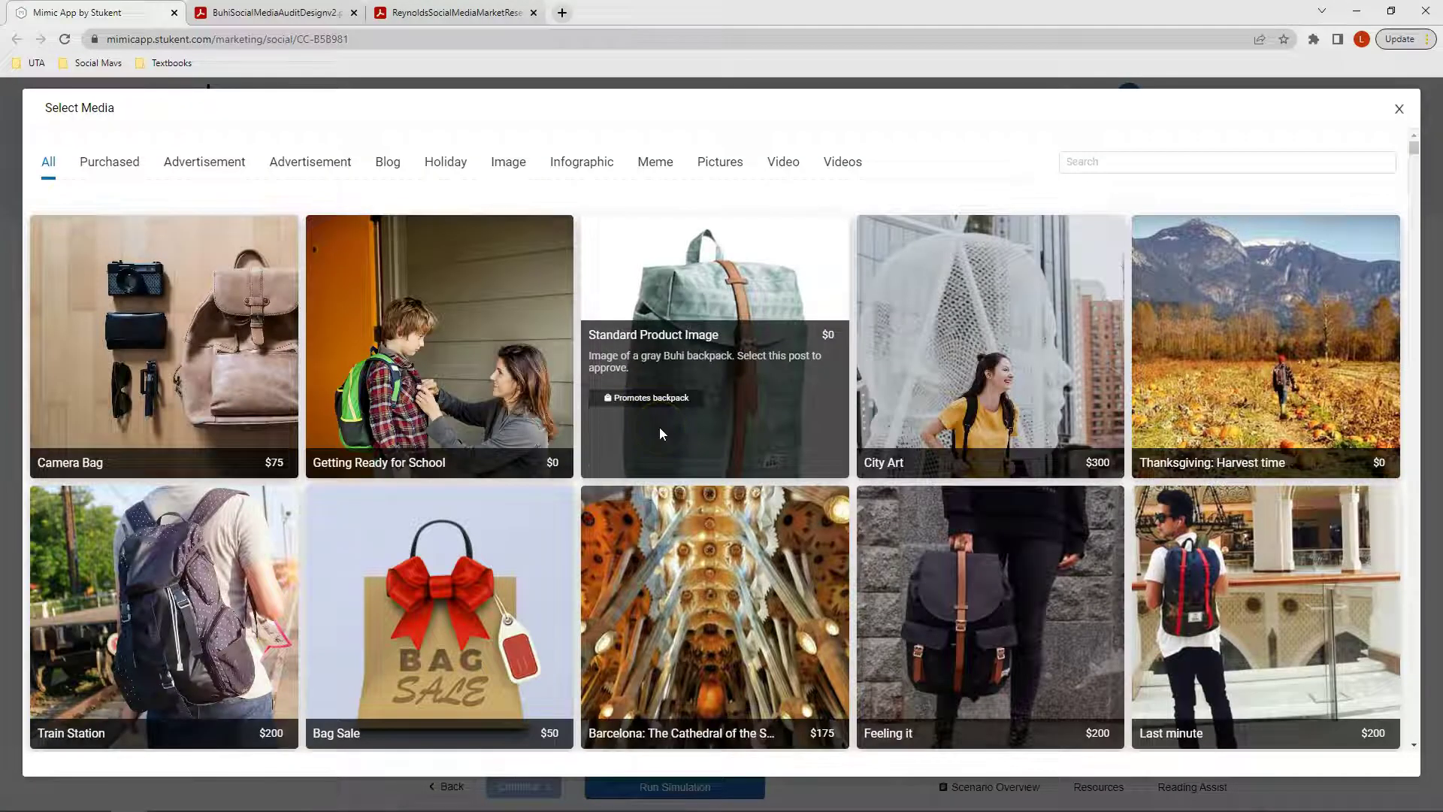
left_click(1137, 156)
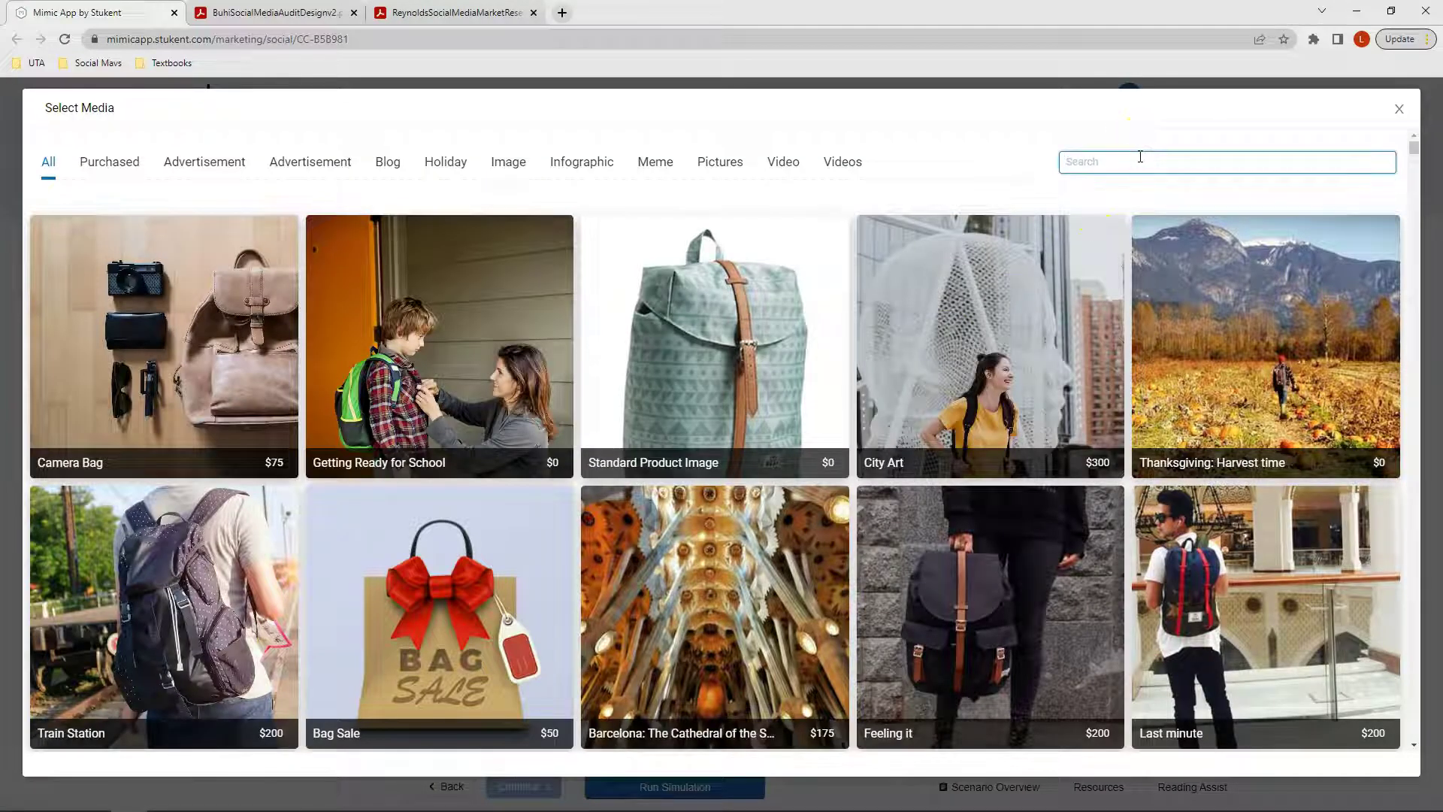
type("hike")
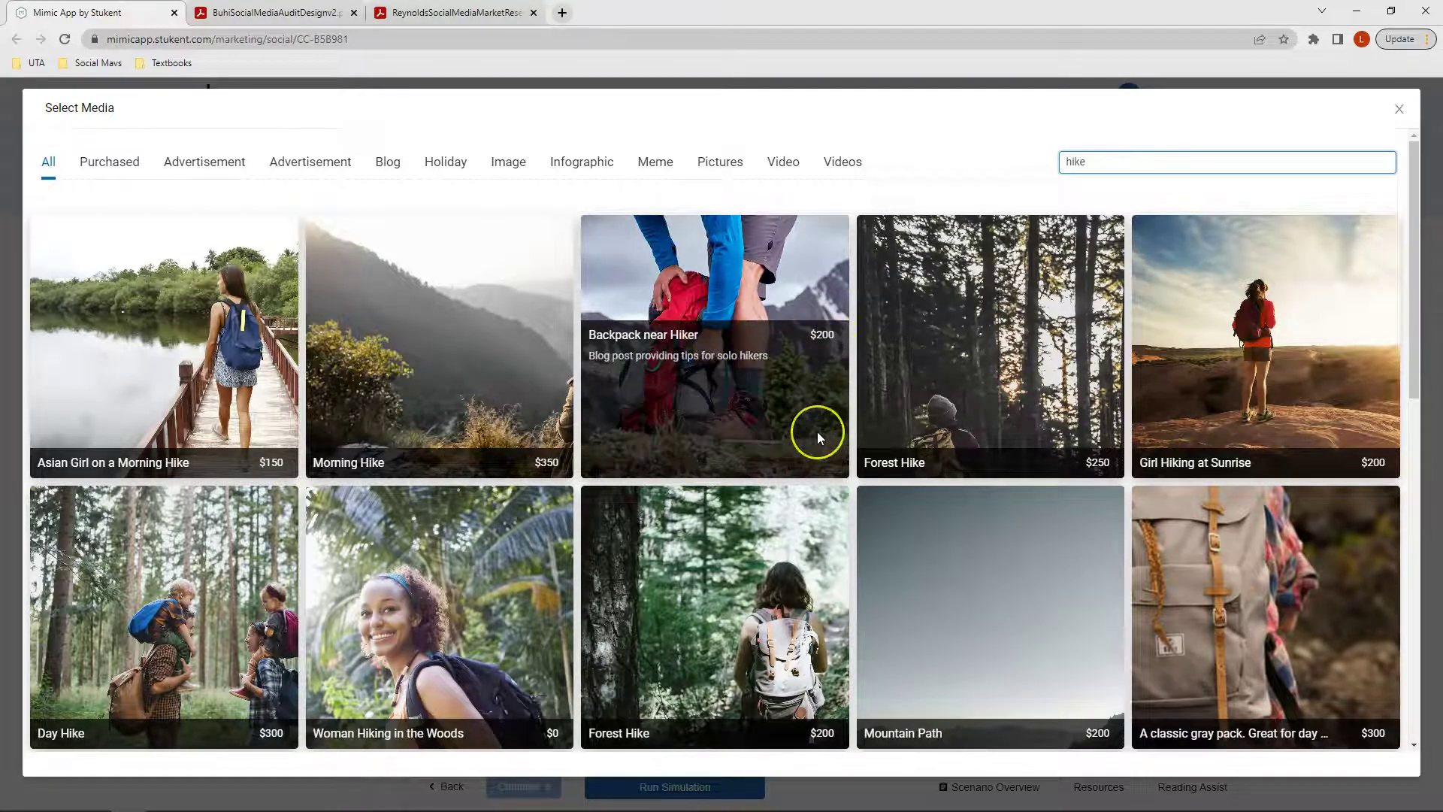
scroll(818, 434, "down", 1)
scroll(817, 436, "down", 5)
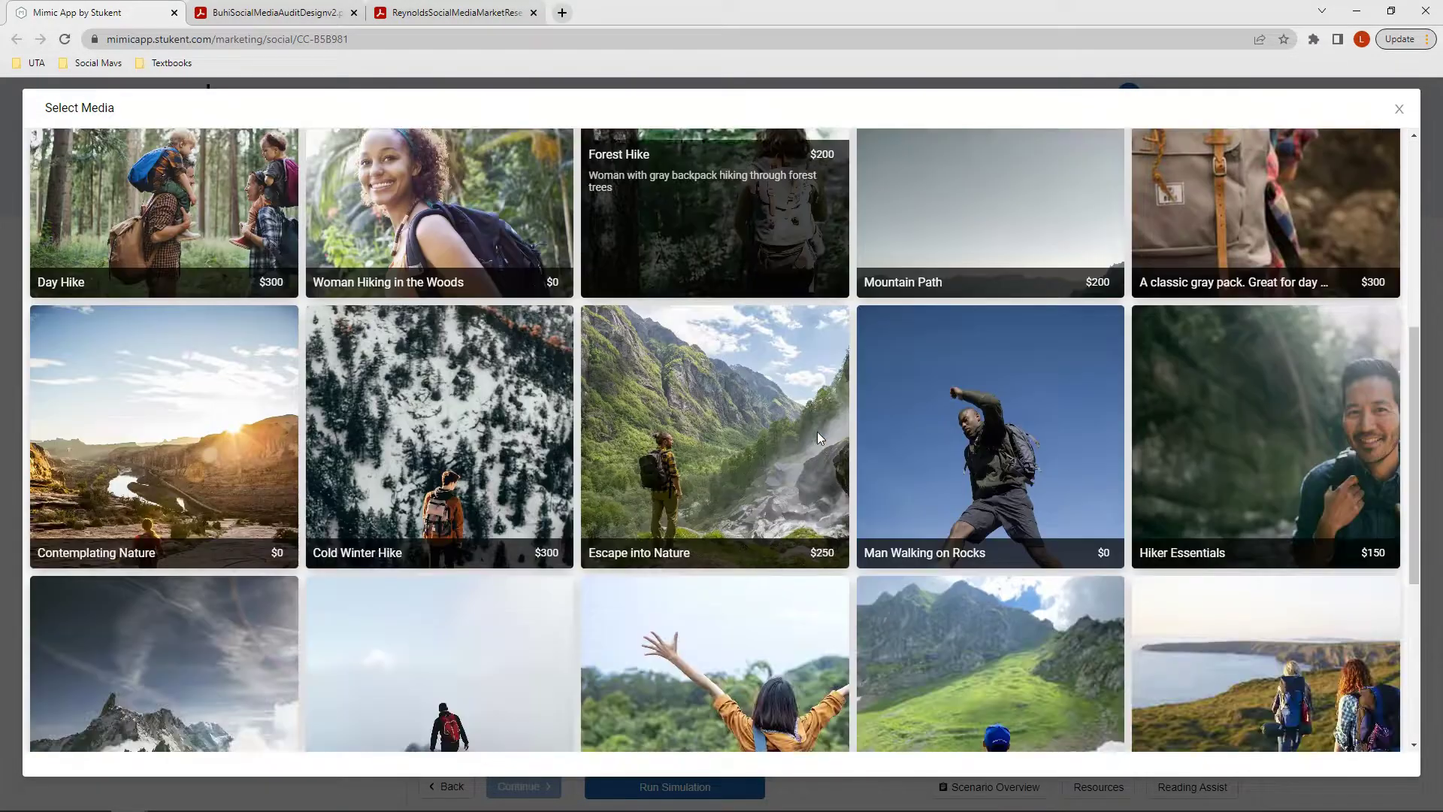
scroll(818, 436, "down", 5)
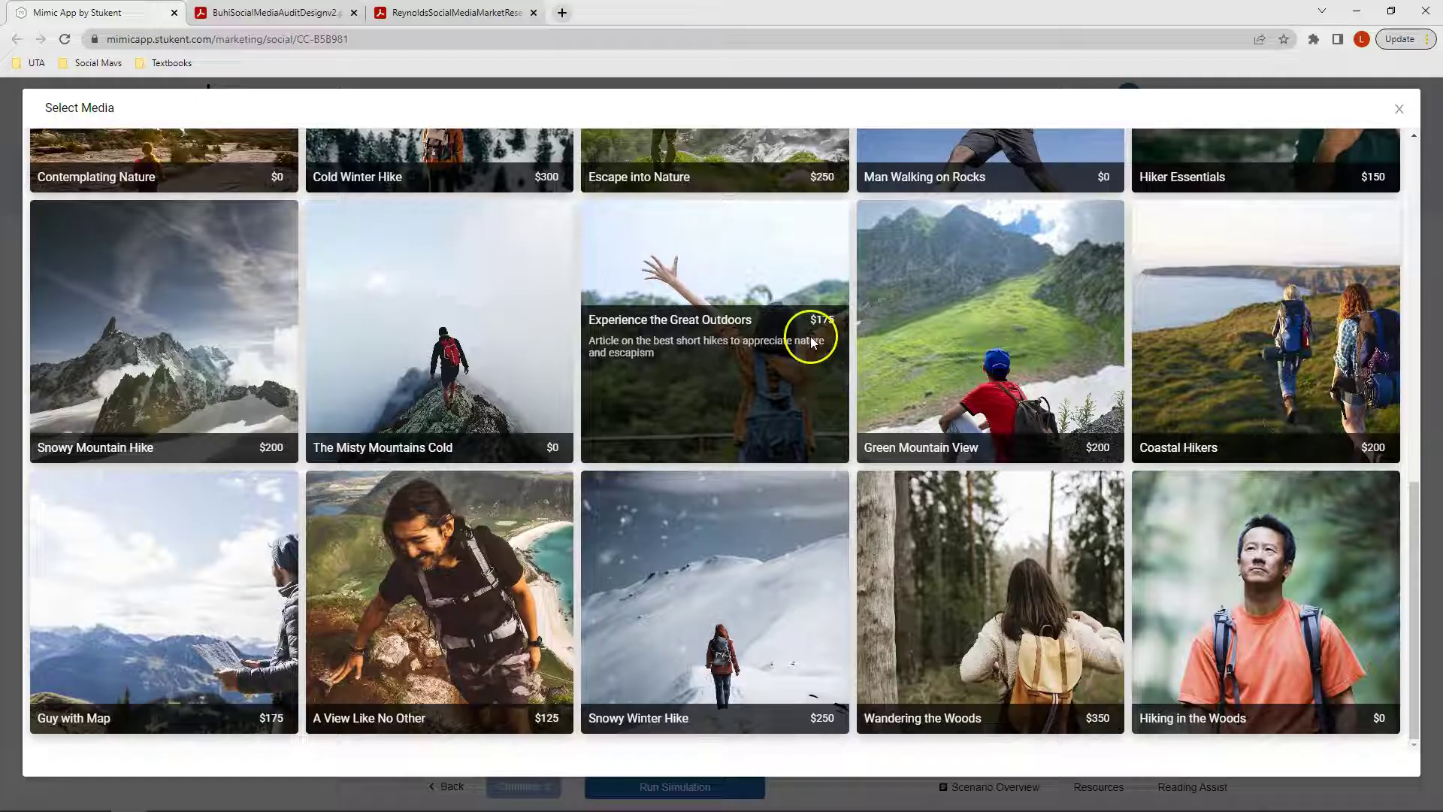
scroll(810, 336, "up", 3)
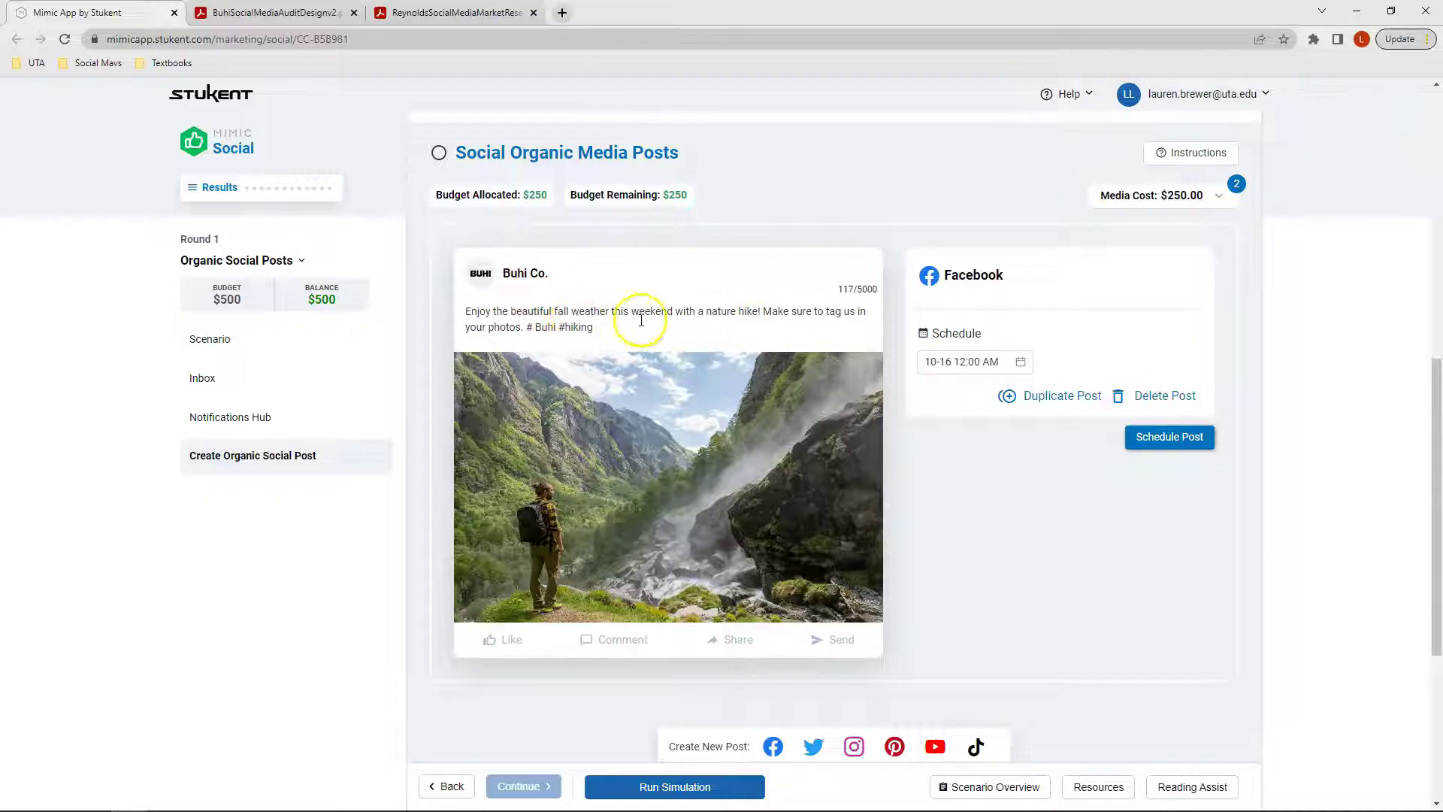
- Schedule the hiking Facebook post for October 20 at 9:00 AM
left_click(937, 362)
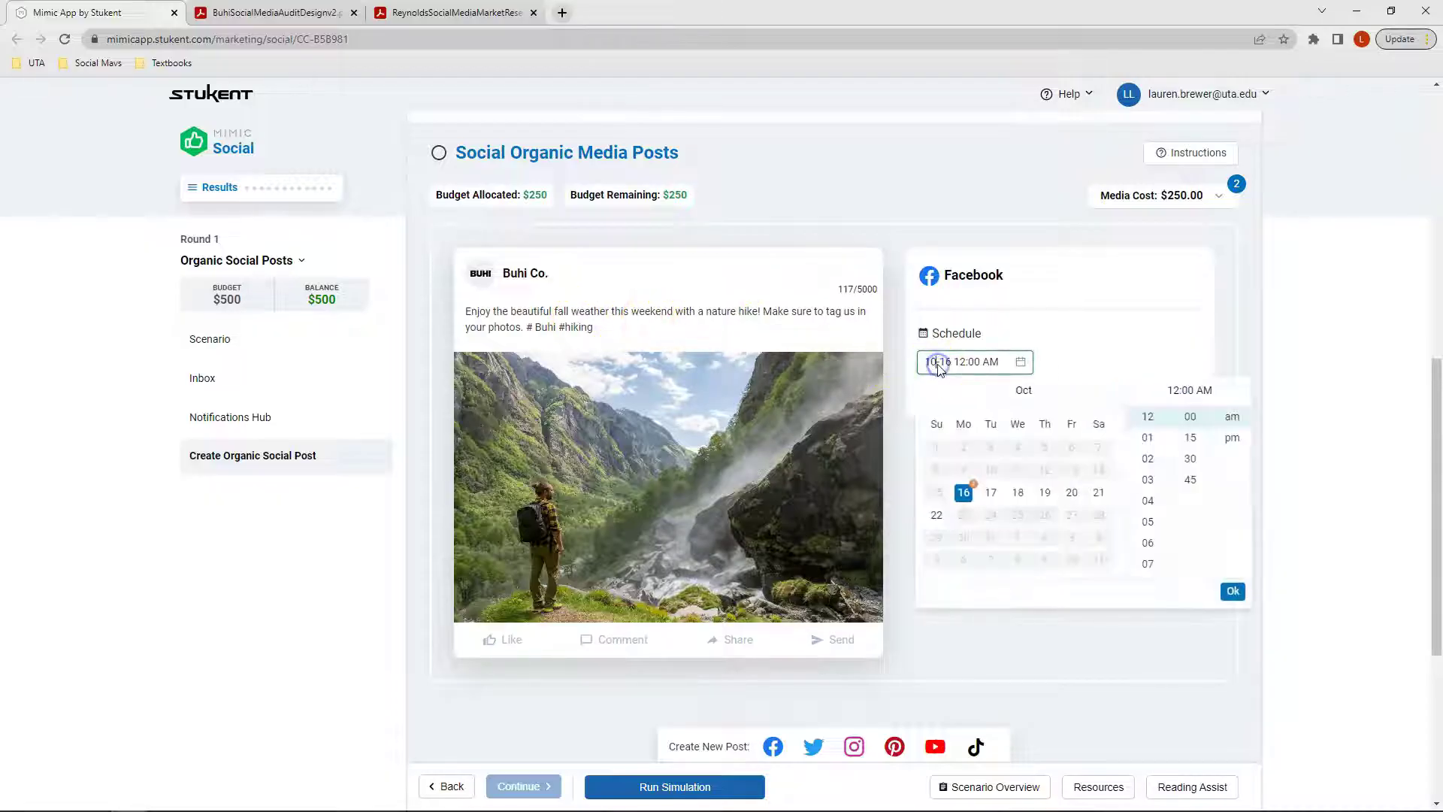
left_click(1071, 493)
scroll(1143, 541, "down", 3)
left_click(1141, 455)
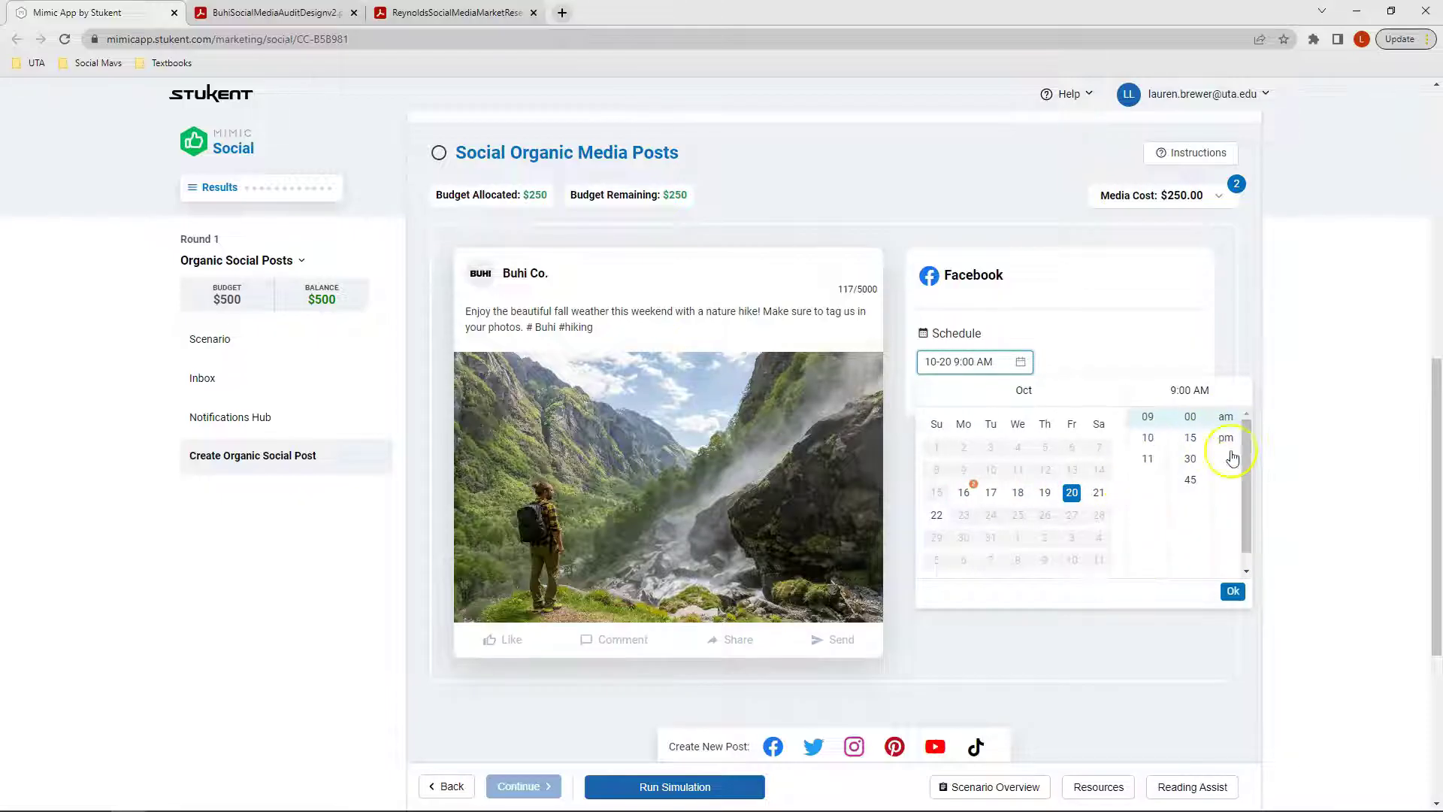
left_click(1234, 594)
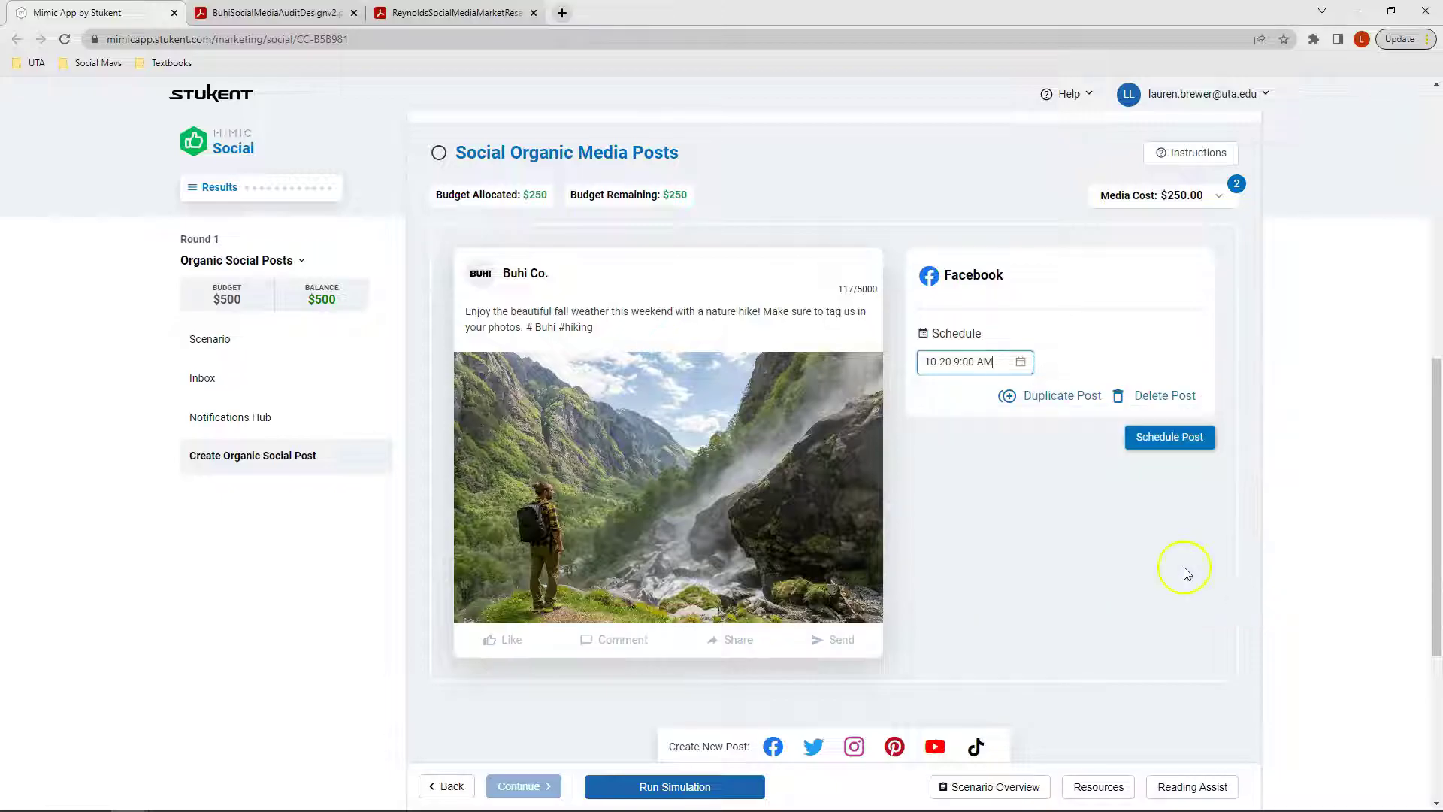
left_click(1029, 499)
- Duplicate the hiking post to Instagram, Twitter and Pinterest
left_click(1040, 396)
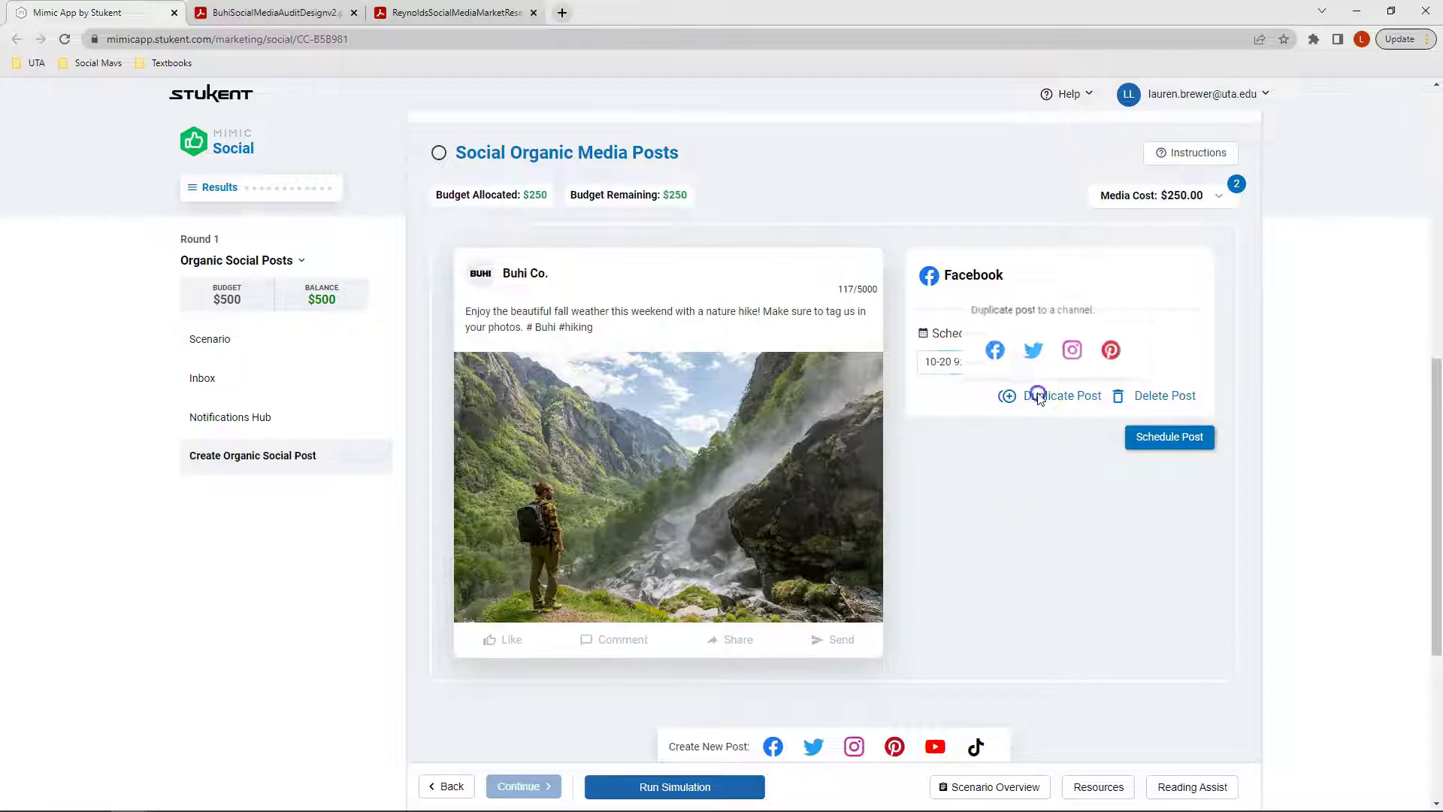
left_click(1074, 351)
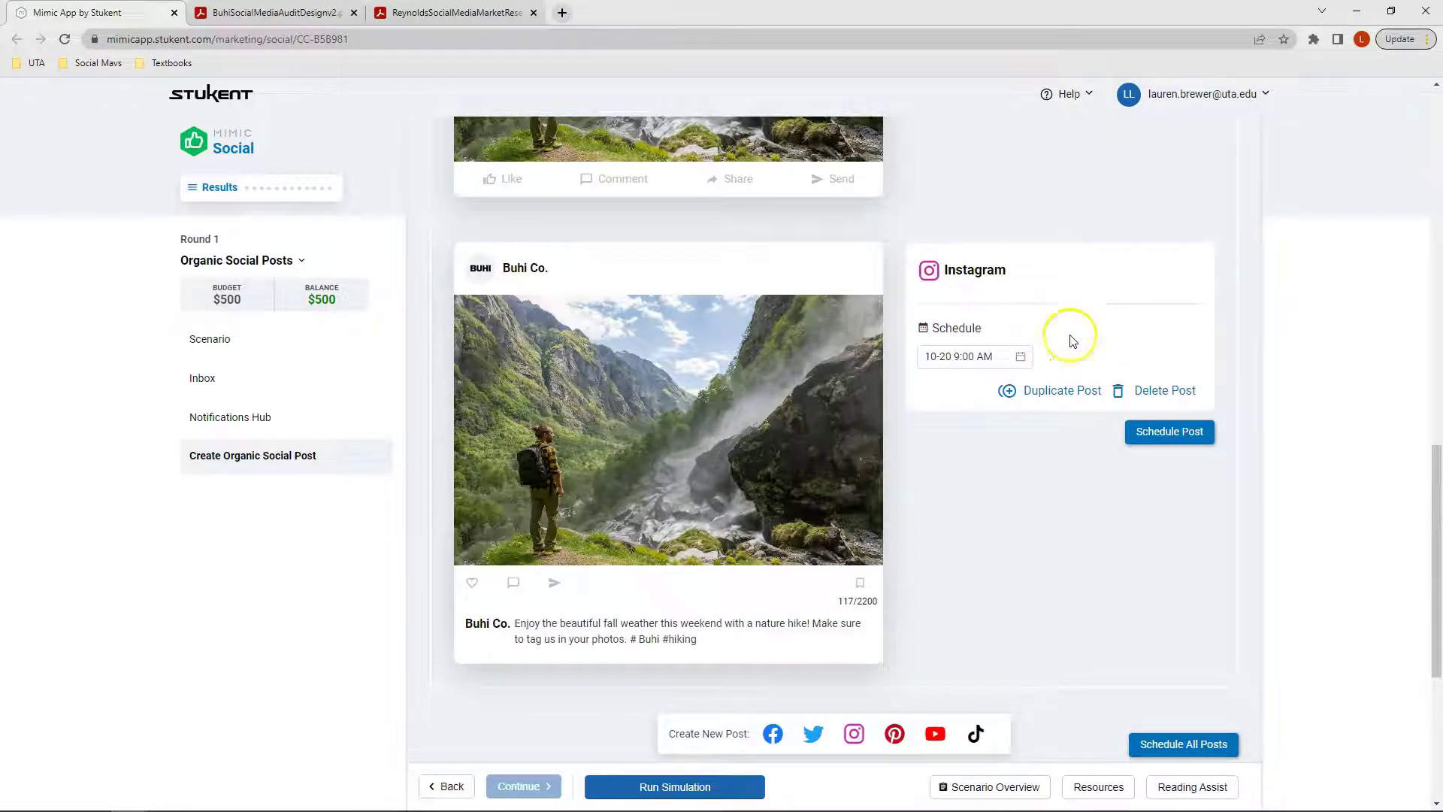
left_click(1065, 392)
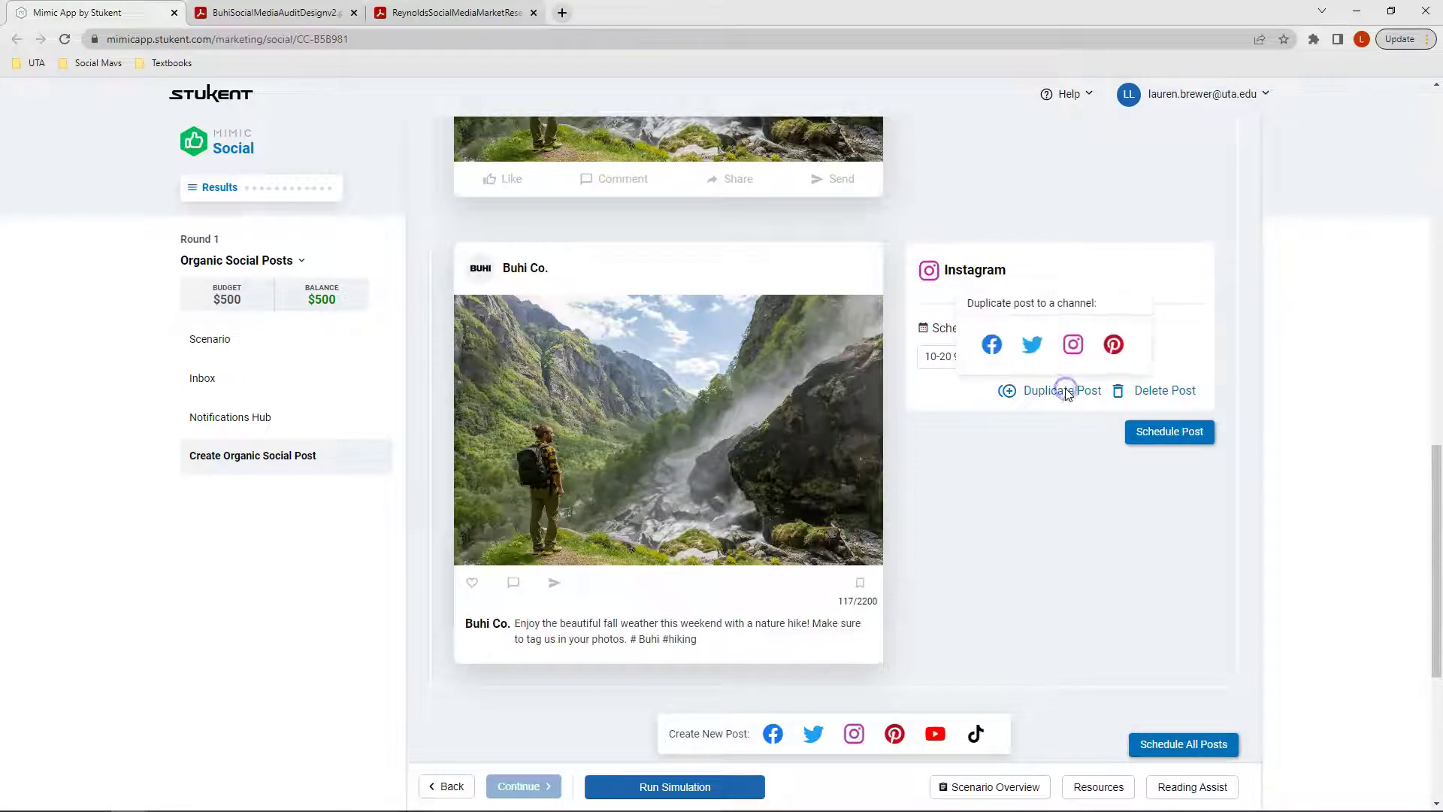
left_click(1032, 345)
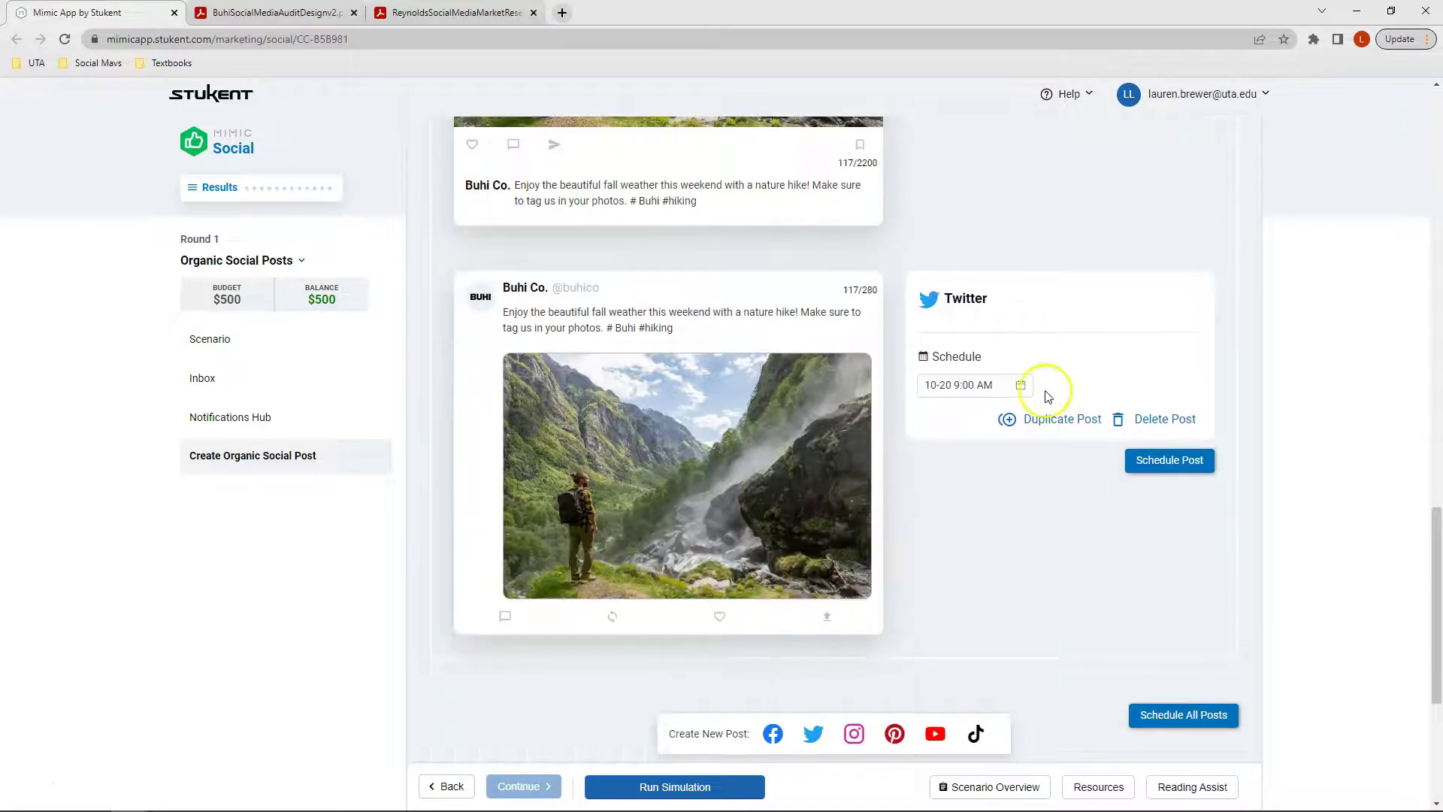
left_click(1052, 422)
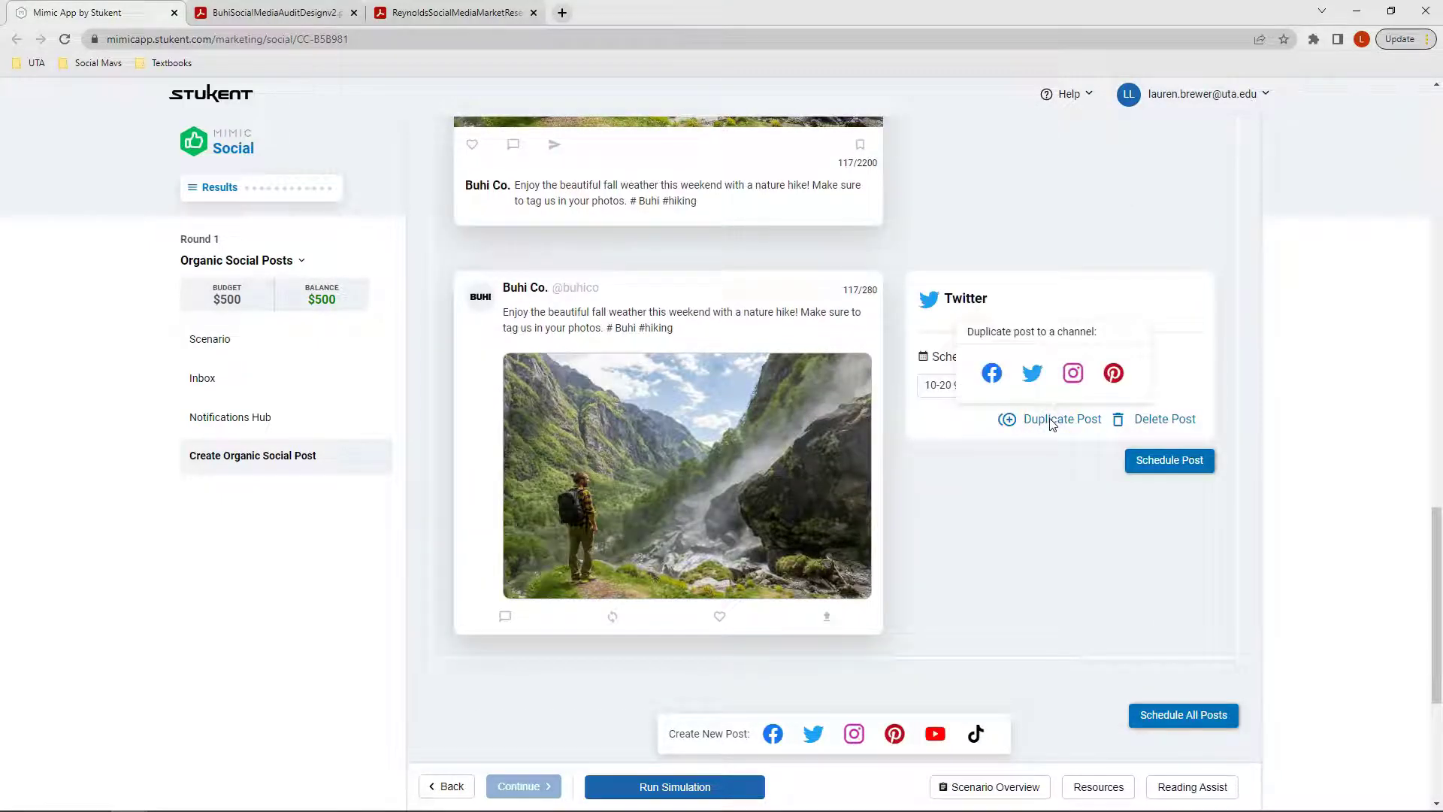
left_click(1113, 372)
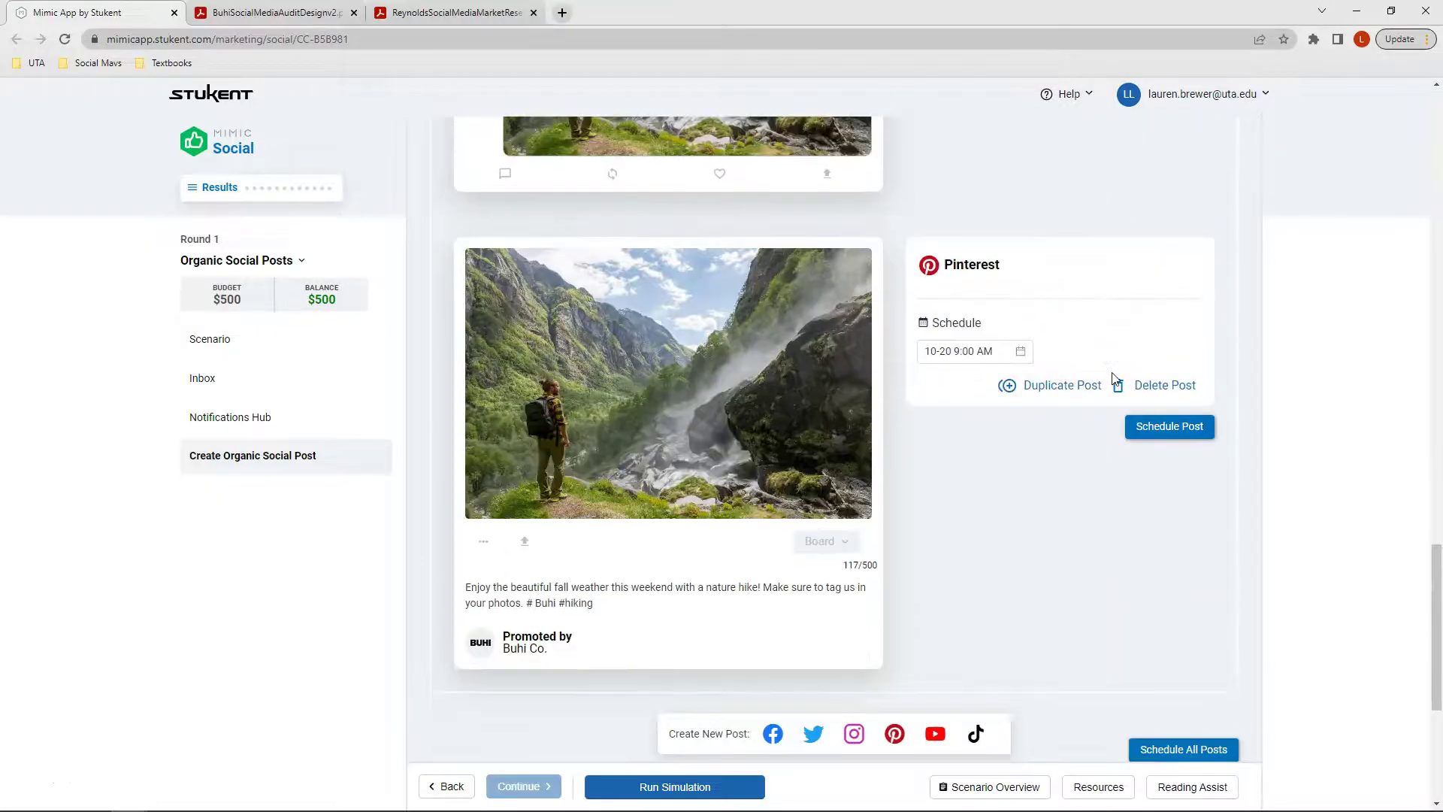
scroll(953, 443, "up", 5)
scroll(956, 447, "up", 10)
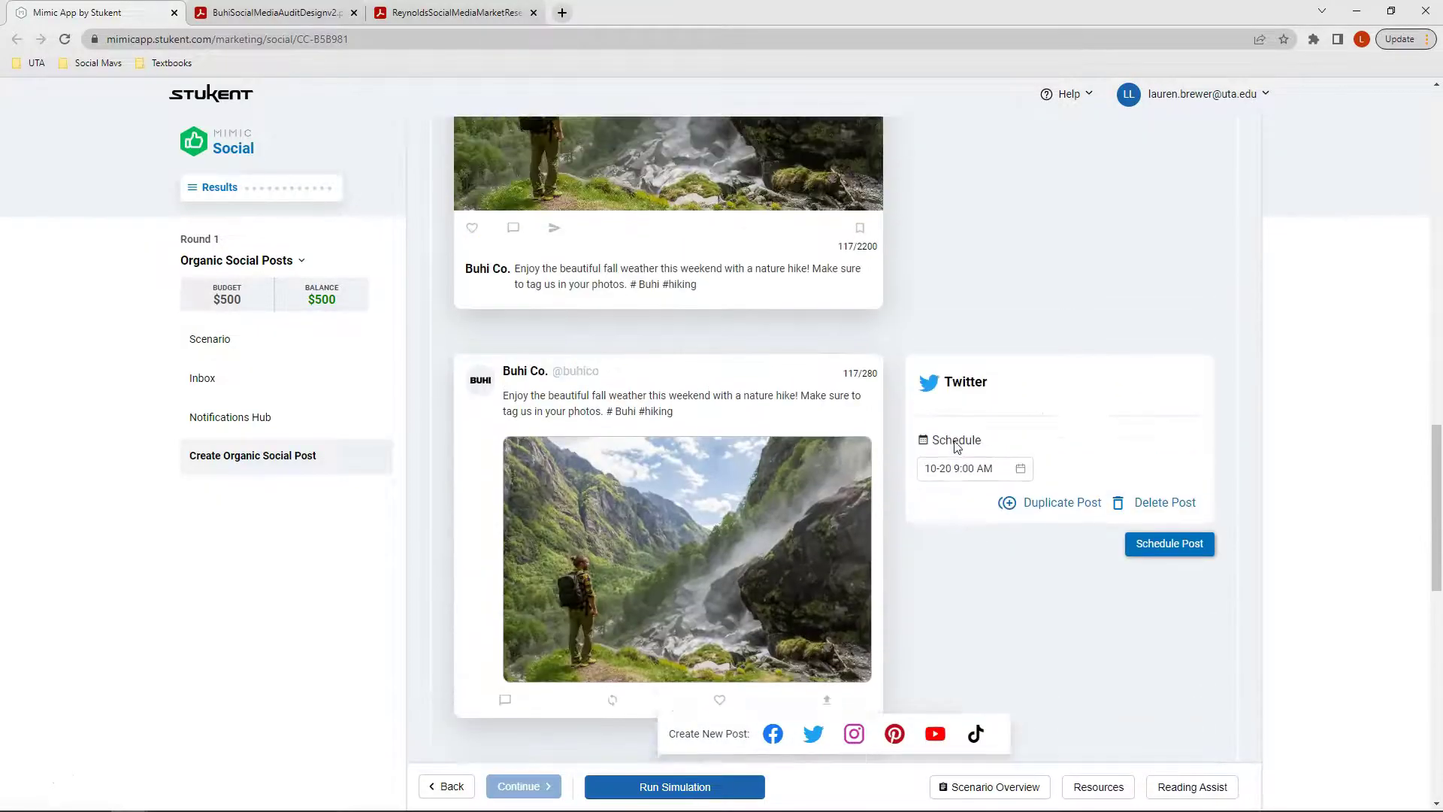
scroll(957, 446, "up", 2)
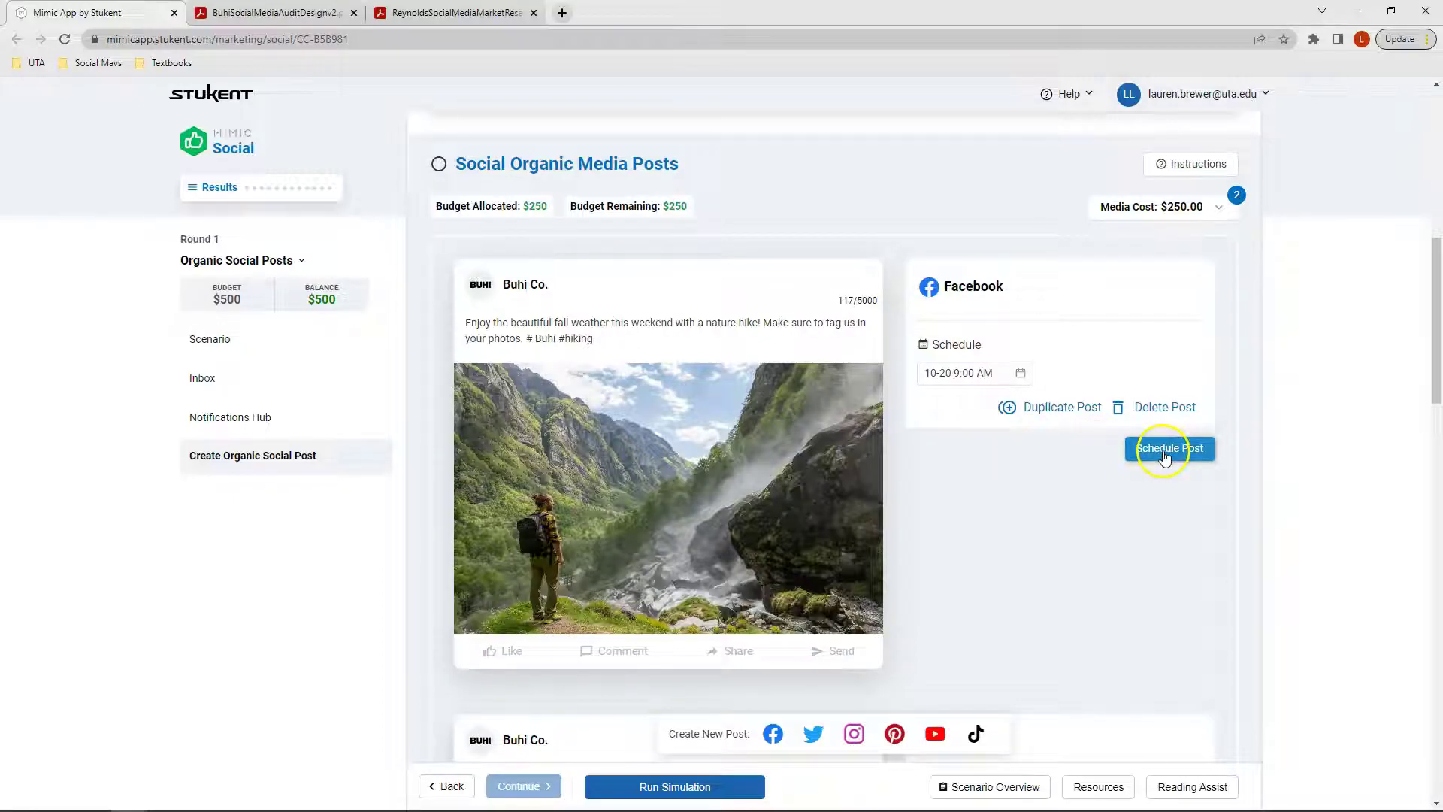
- Schedule the hiking post copies on Facebook, Instagram, Twitter and Pinterest
left_click(1164, 453)
left_click(1164, 454)
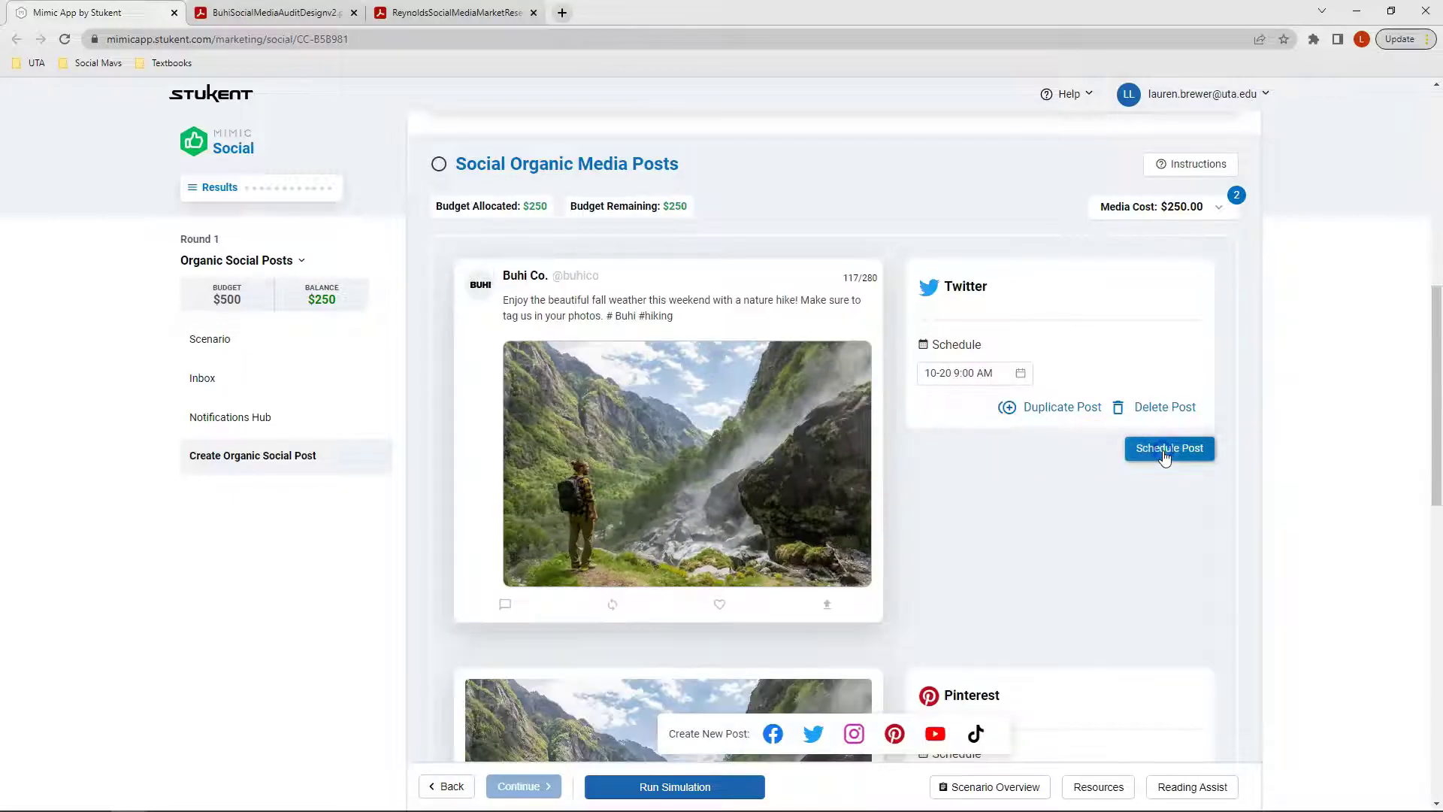
left_click(1164, 454)
left_click(1165, 454)
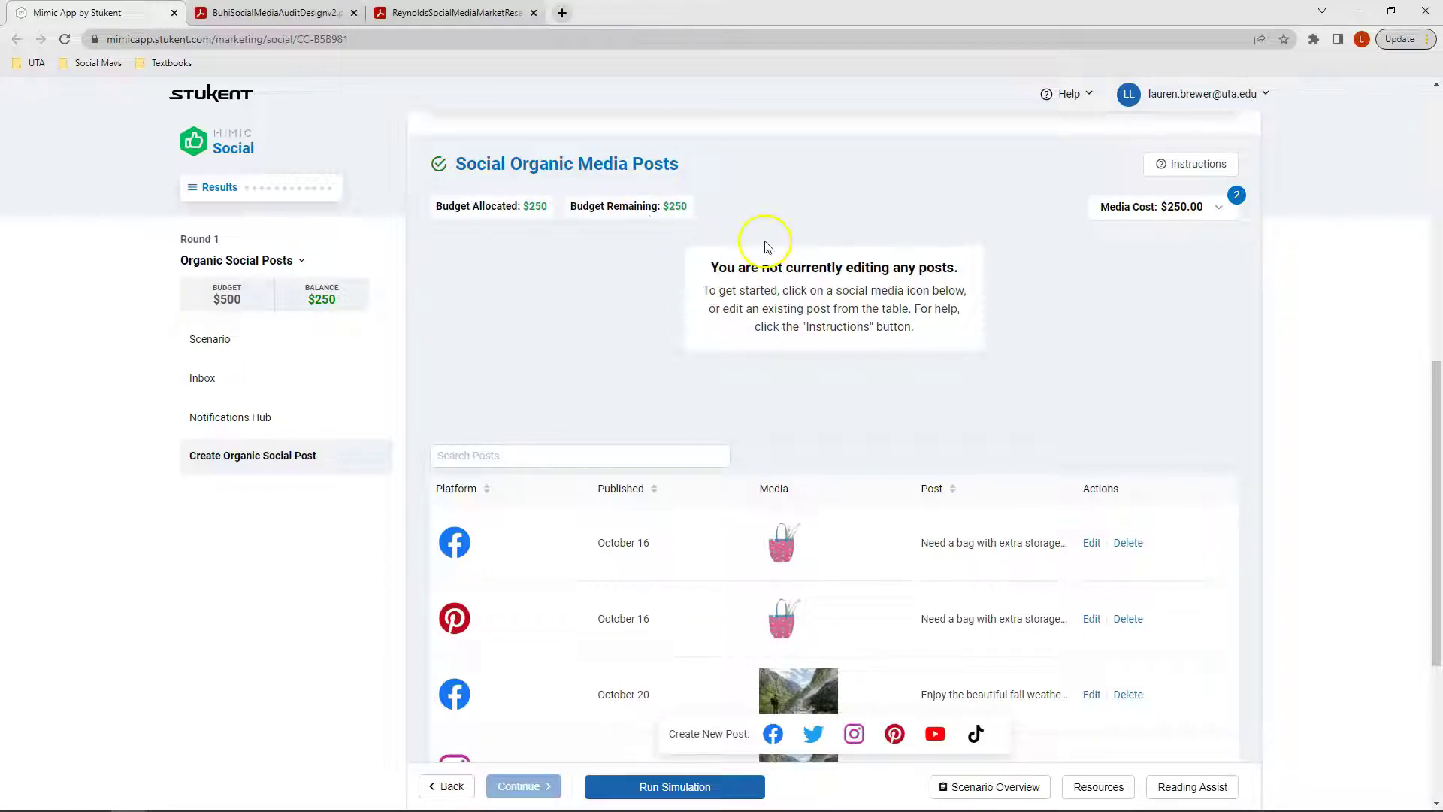
- Review the scheduled-posts table, now listing six posts with the hiking posts on October 20
scroll(1098, 376, "down", 2)
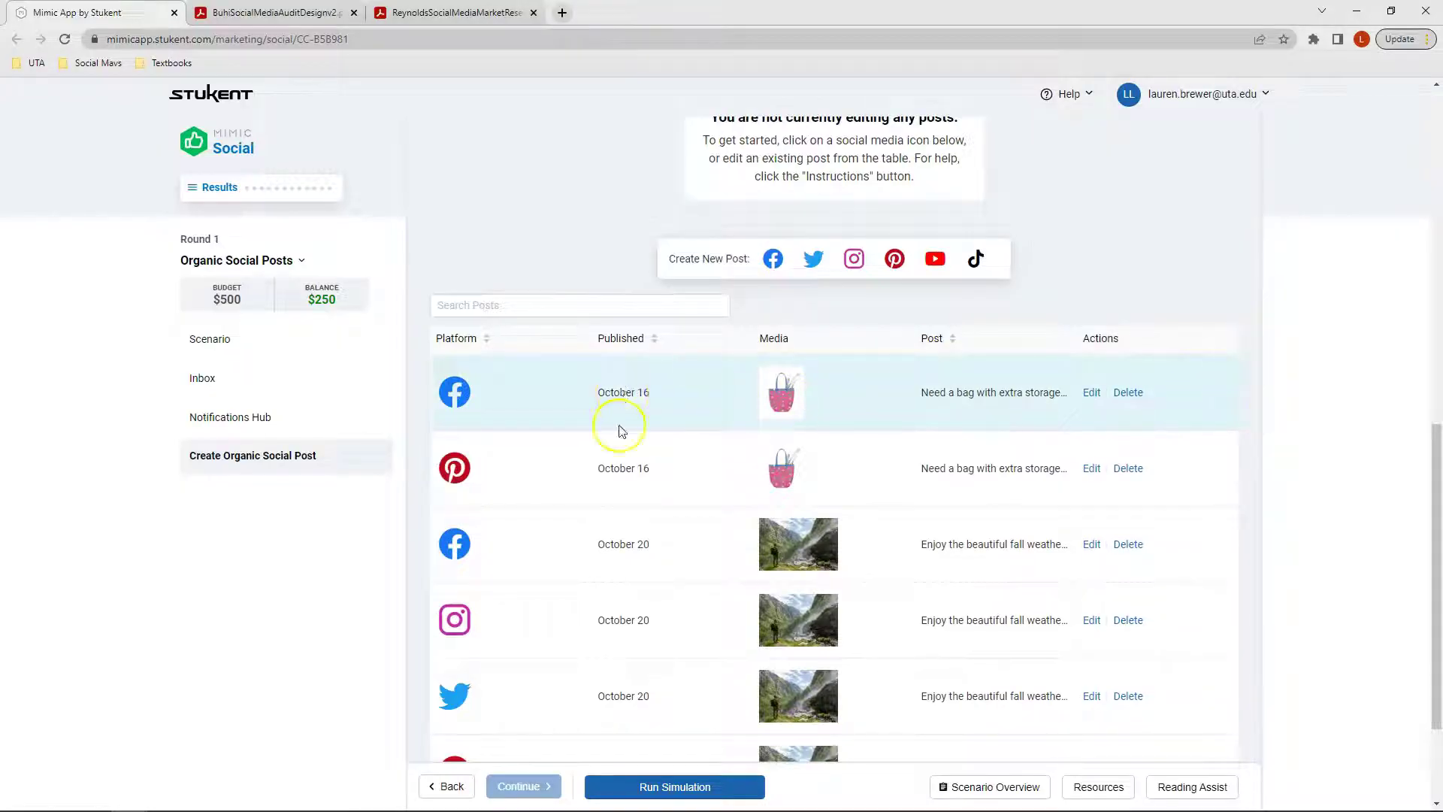
scroll(624, 468, "down", 2)
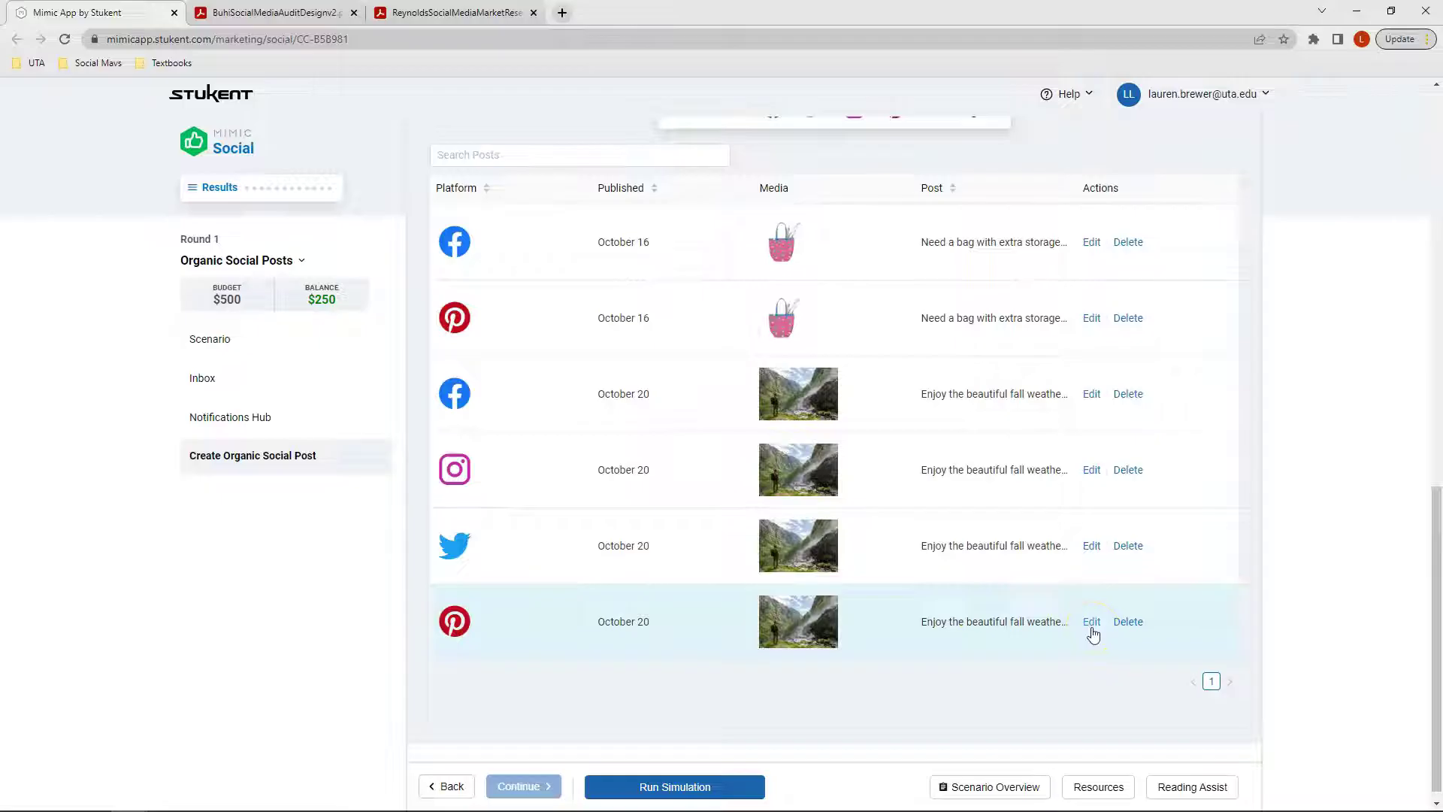
left_click(1123, 627)
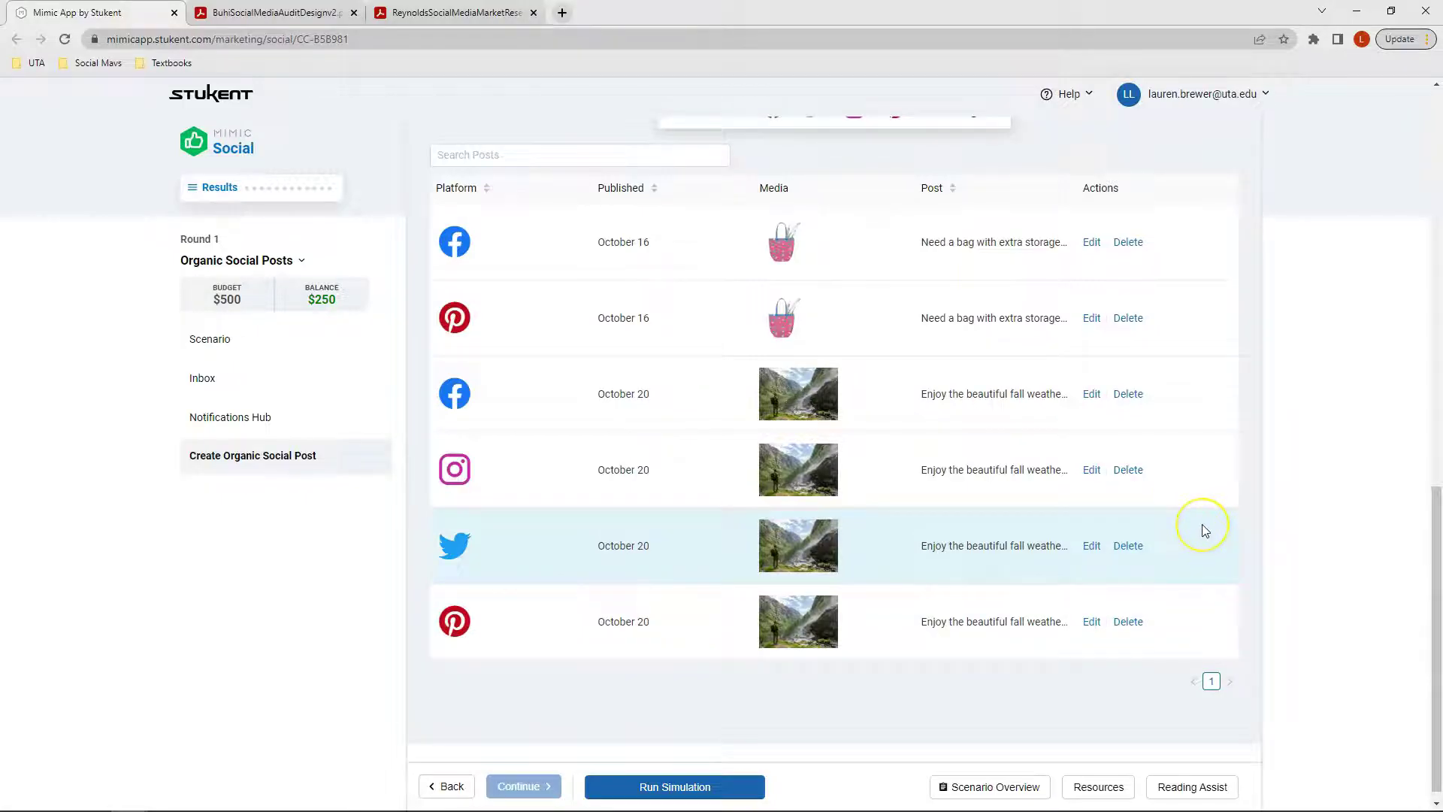
scroll(1205, 530, "up", 5)
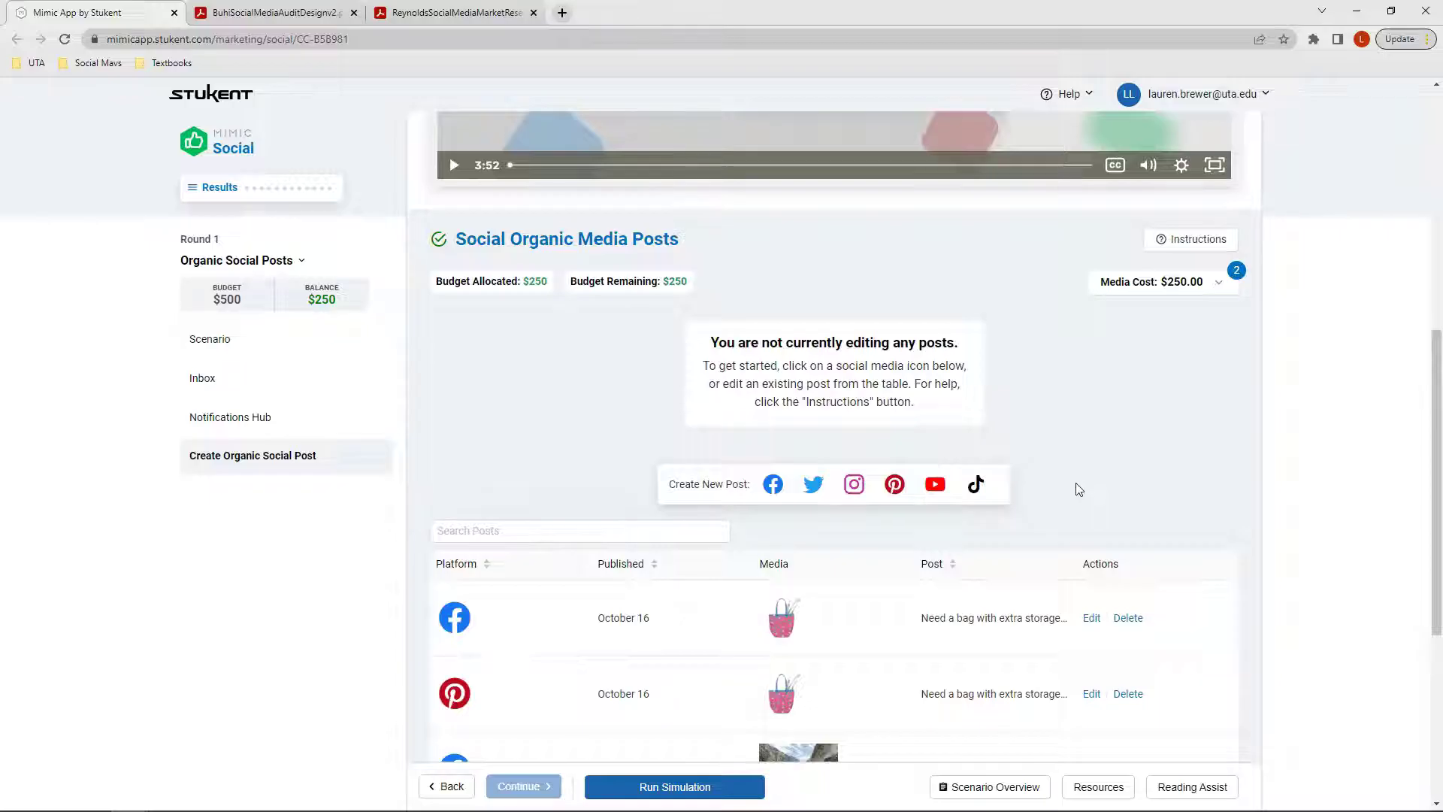
- Start a new TikTok post and paste the back-to-school messenger bag caption with #backtoschool #fyp
left_click(976, 486)
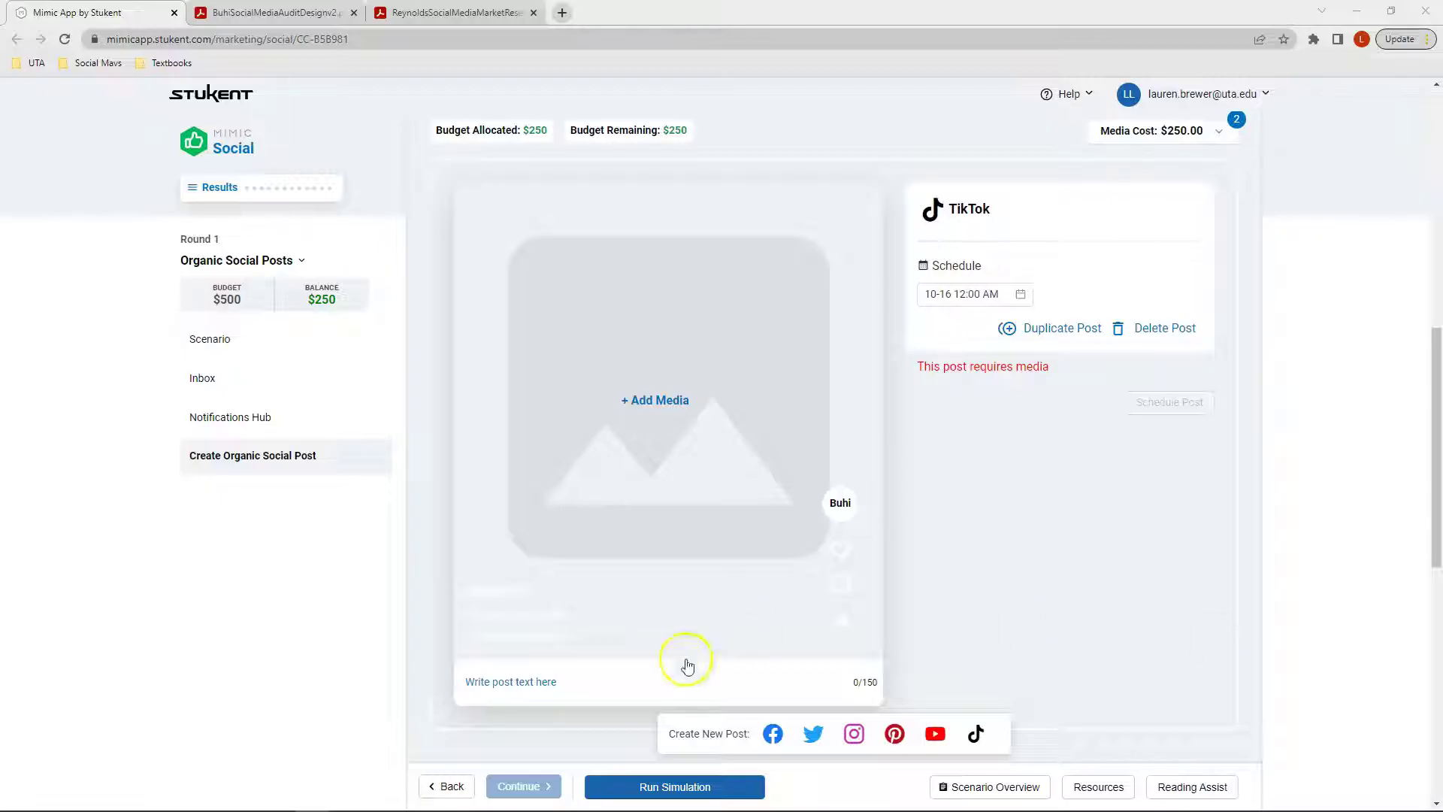
left_click(553, 682)
type("Back to class! Start your year with a fashion forward messenger bag. #backtoschool #fyp")
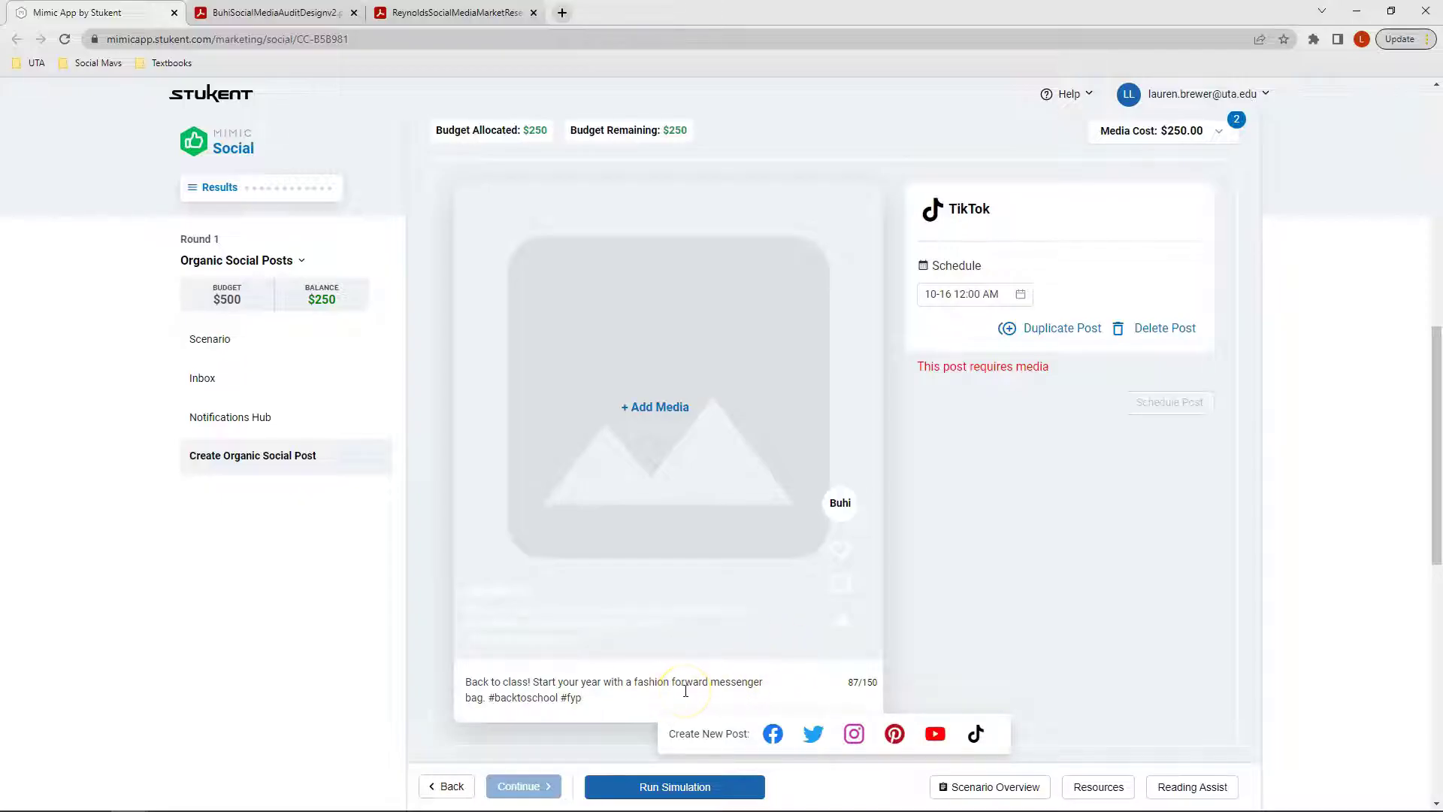
- Open the media library for the TikTok post and search for 'messenger'
left_click(668, 411)
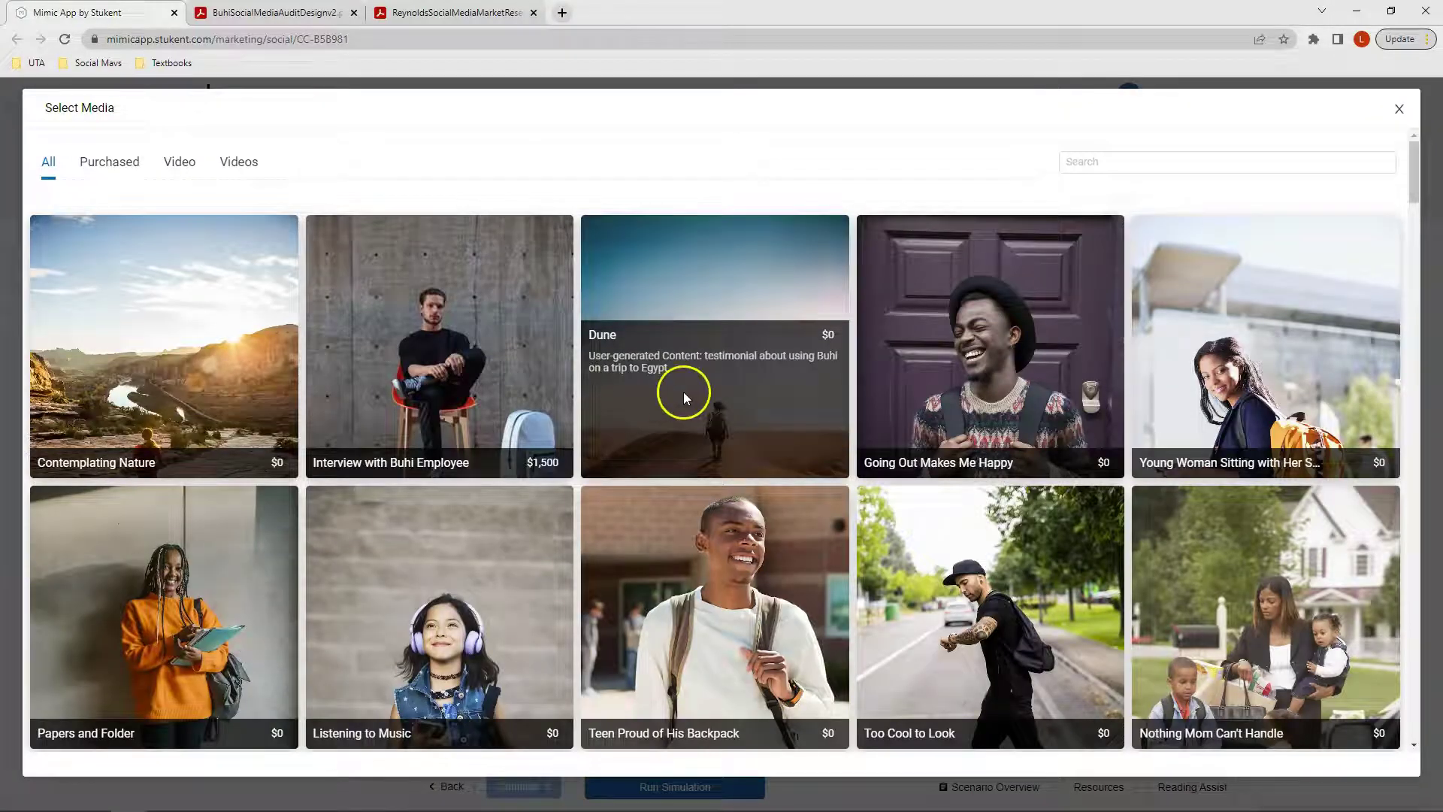
left_click(1131, 160)
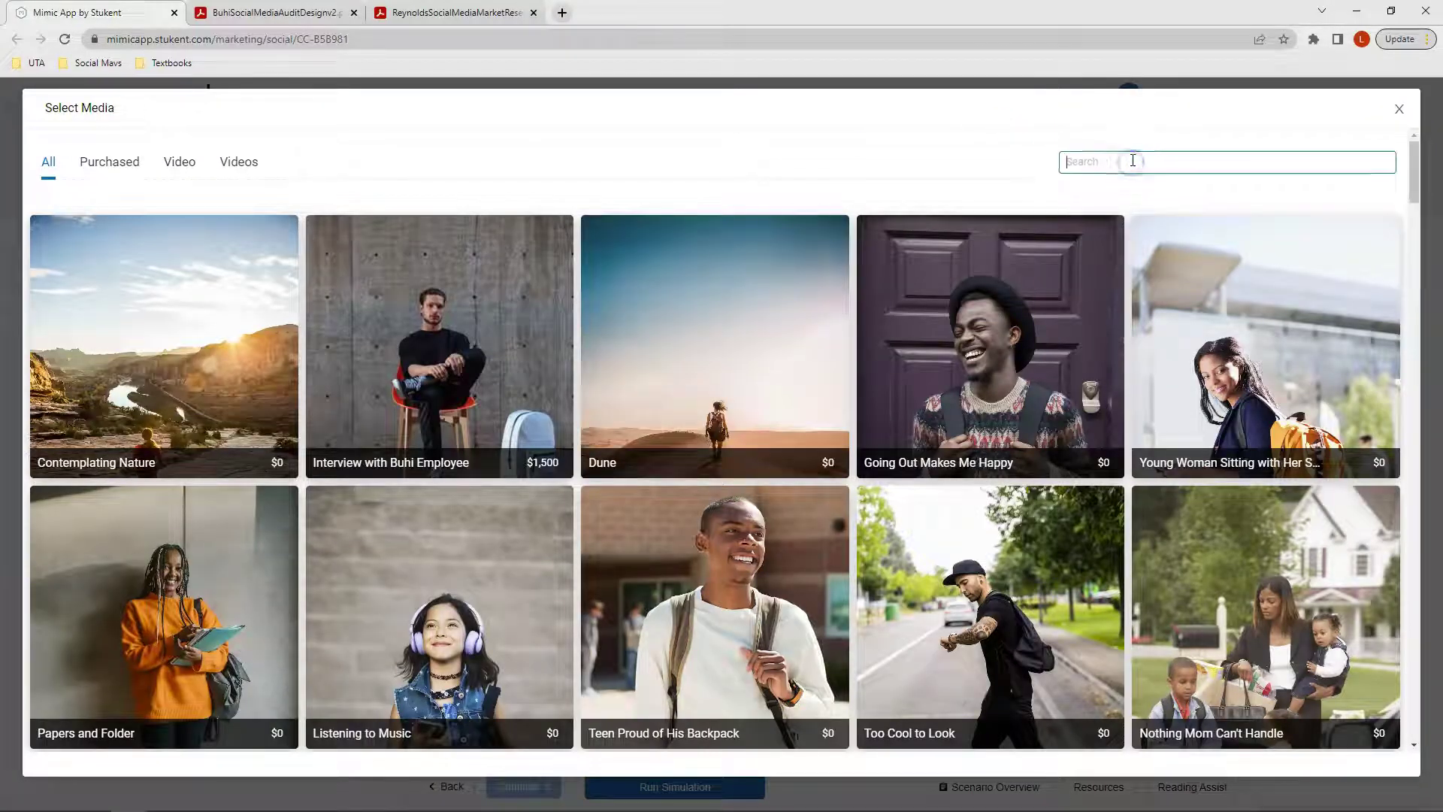
type("messenger")
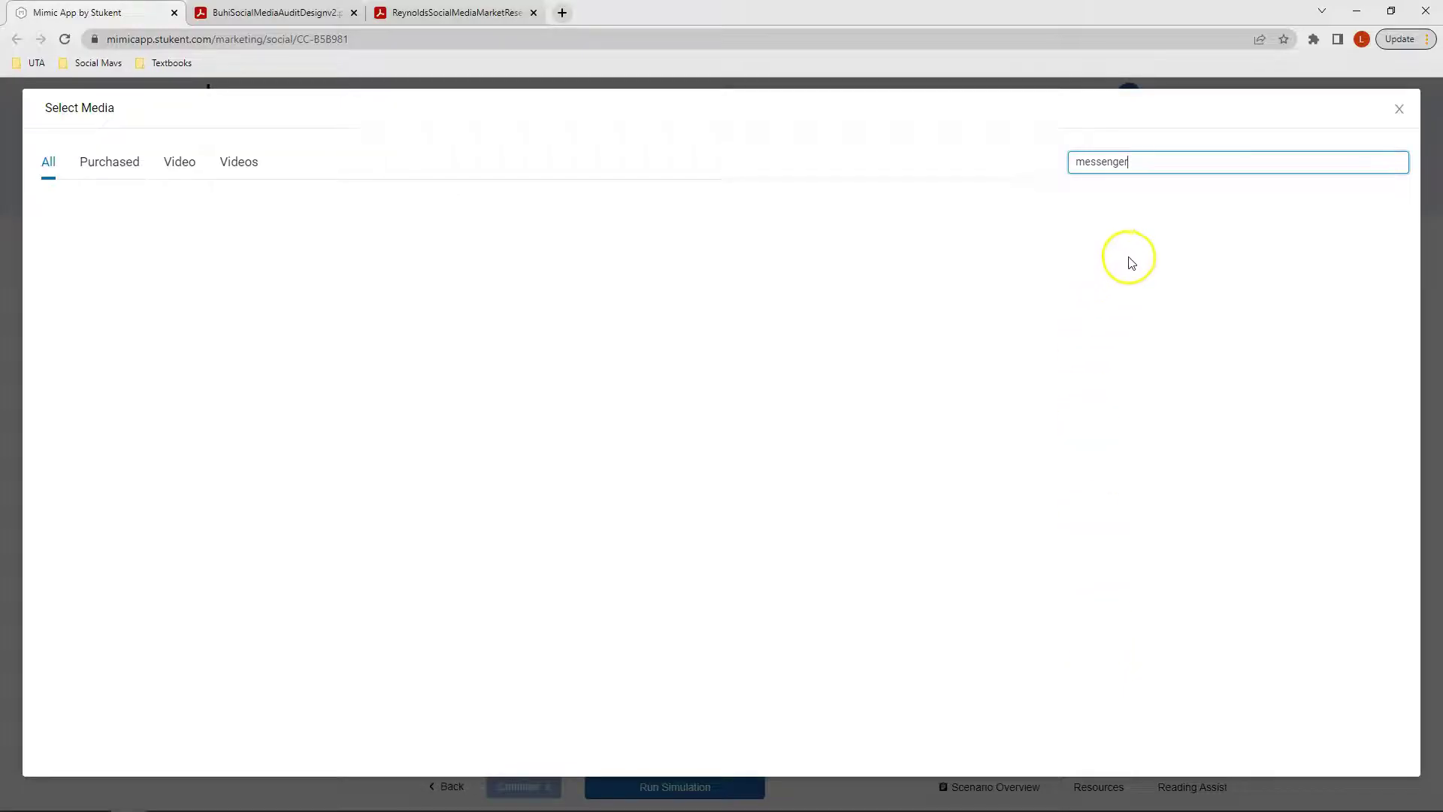
- Replace the search with 'school' and pick the Going into School image
left_click_drag(1137, 161, 1061, 165)
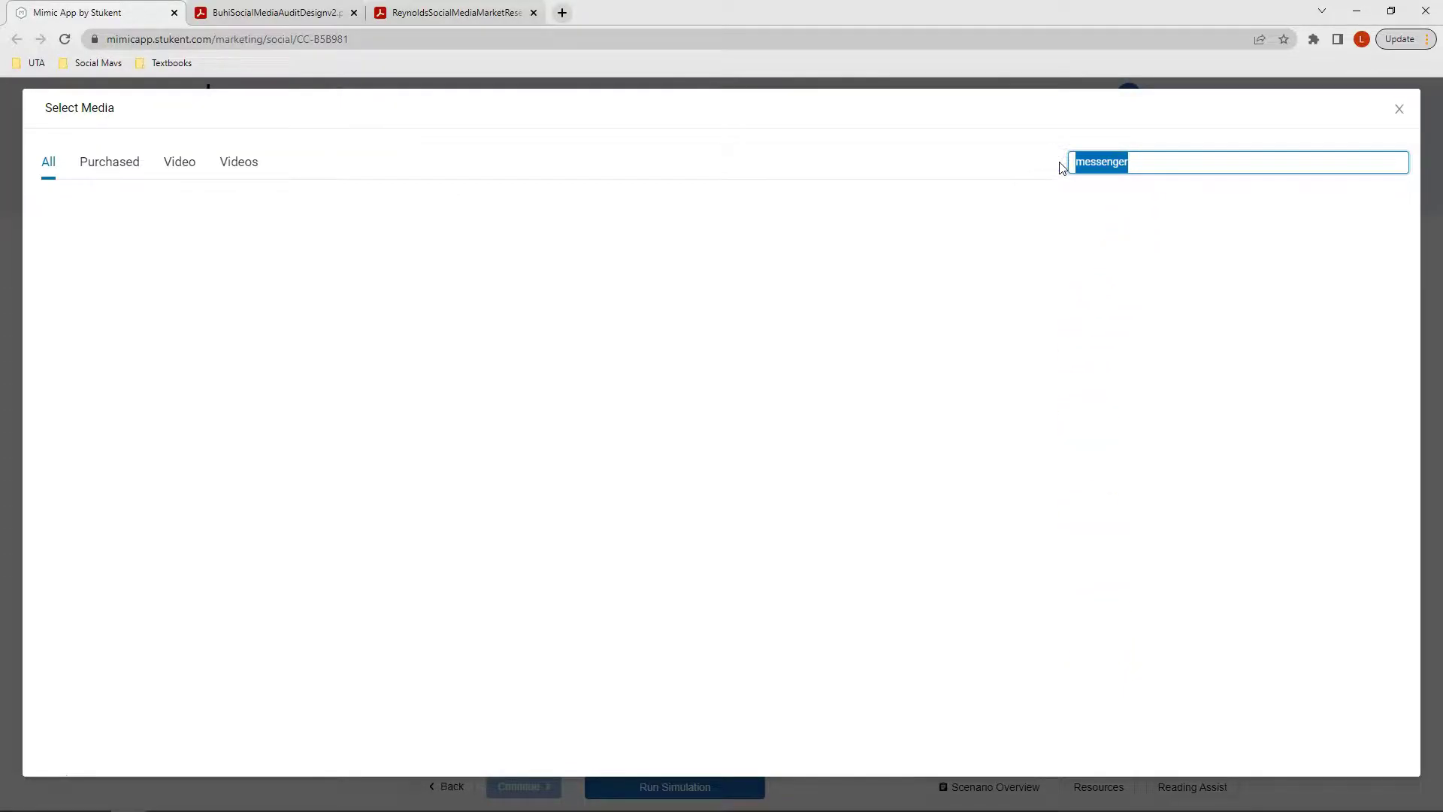
key("BackSpace")
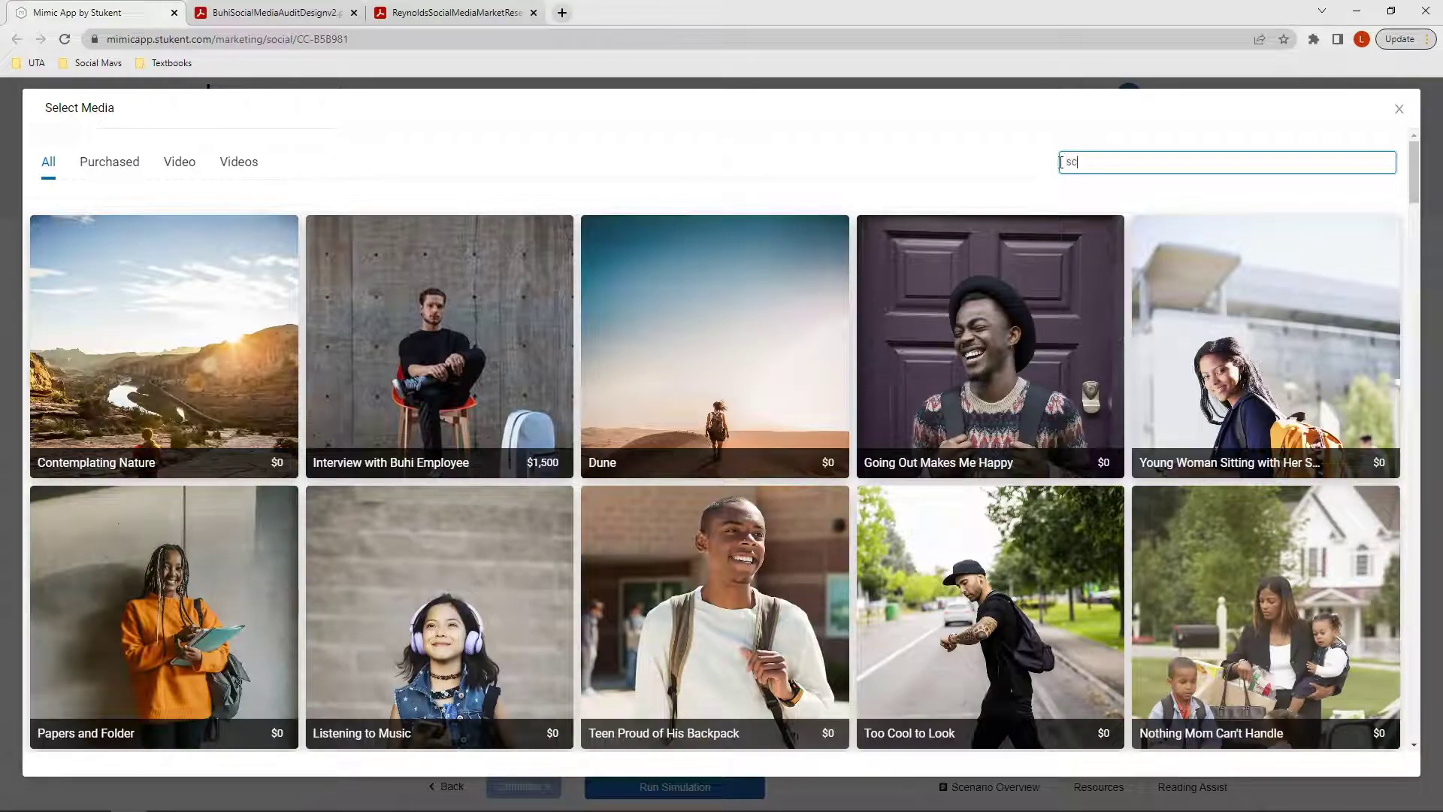
type("schoo")
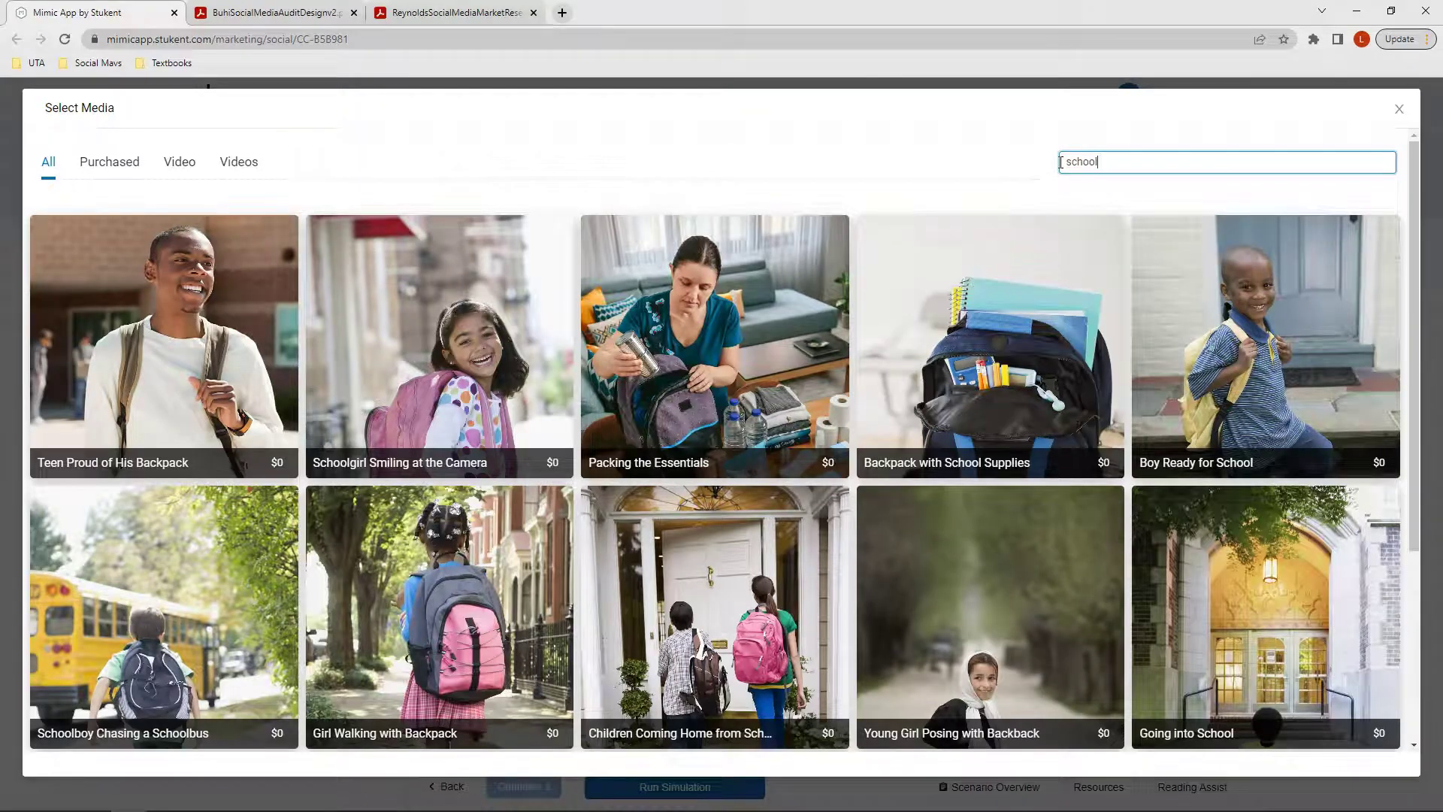
type("l")
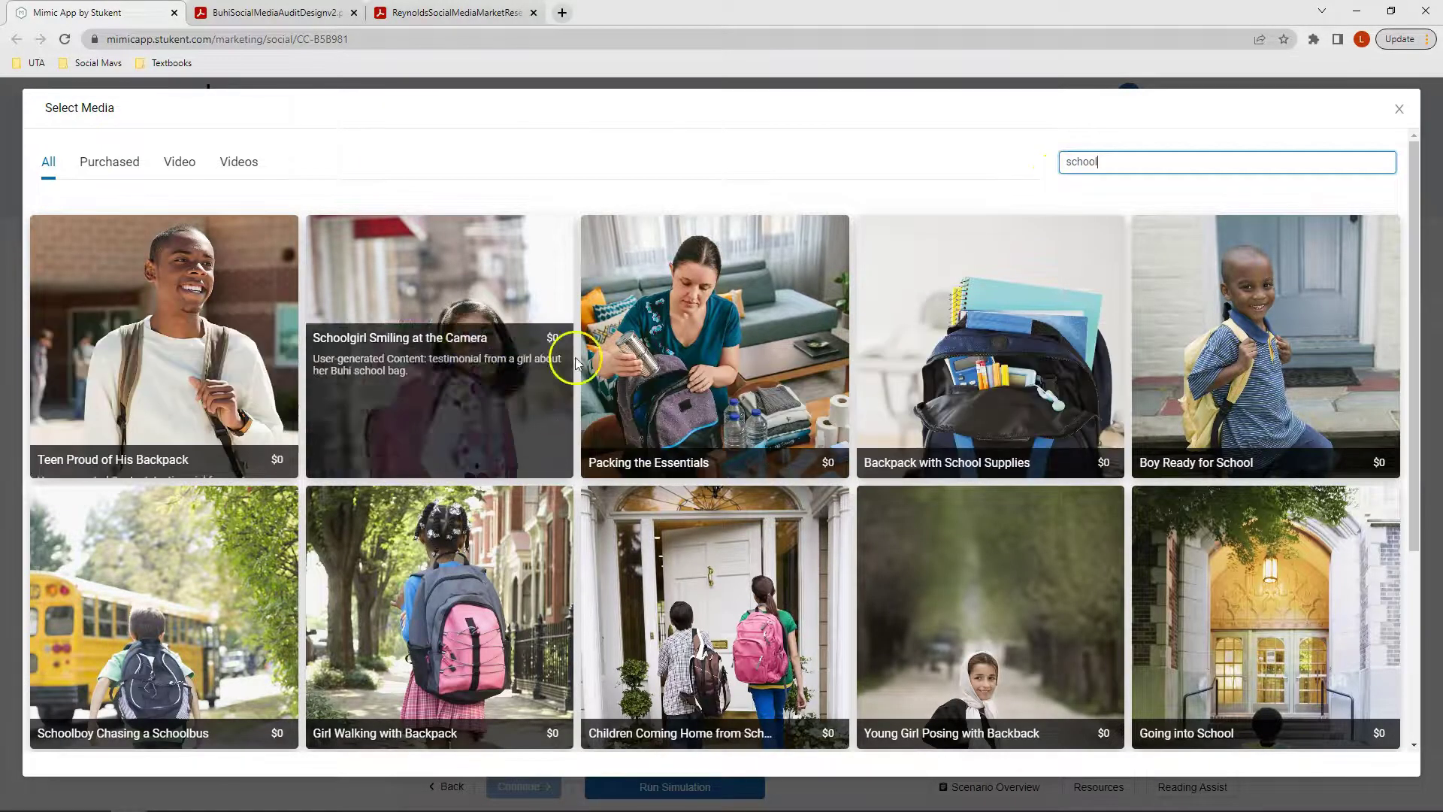
scroll(1255, 381, "down", 2)
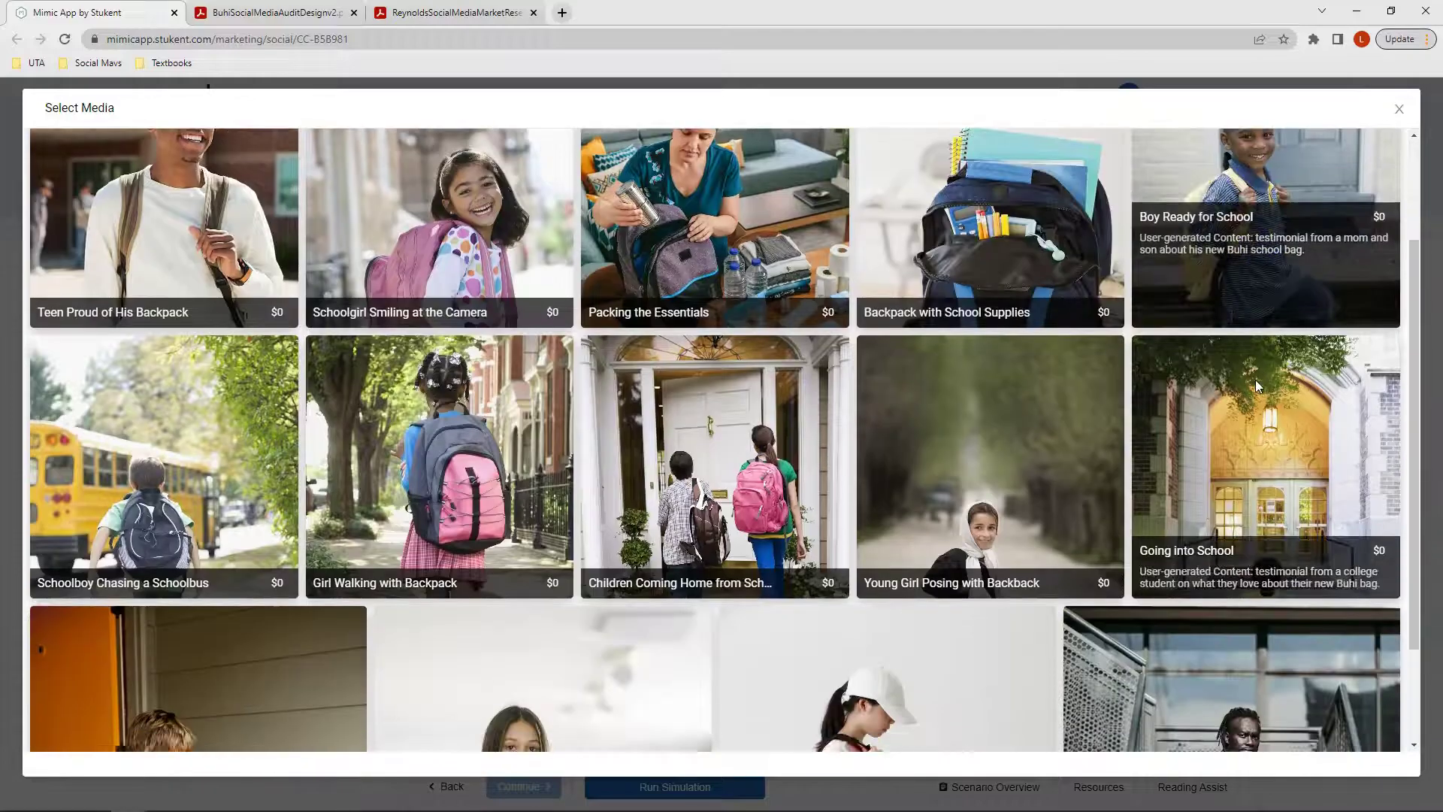
scroll(1255, 383, "down", 2)
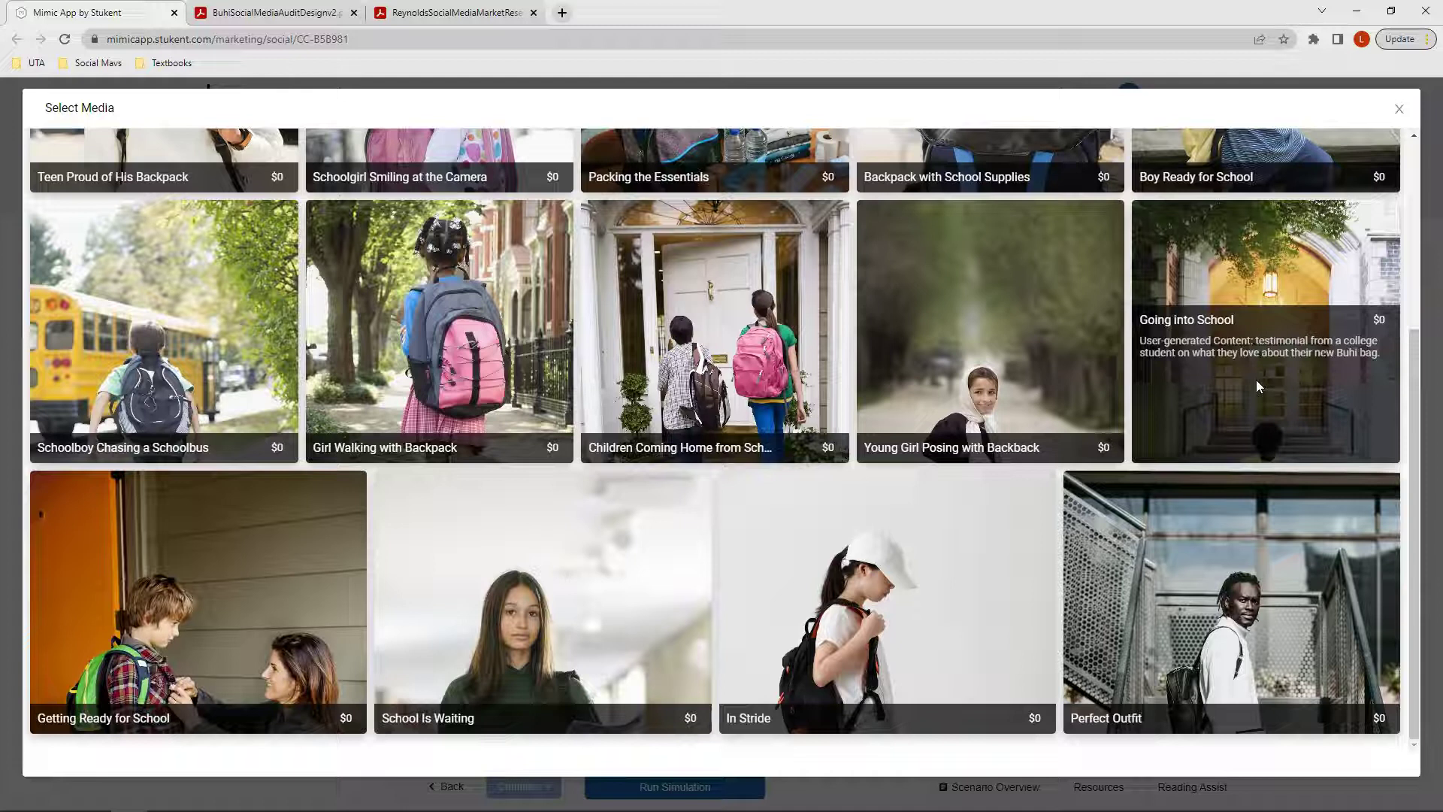
scroll(1257, 386, "up", 4)
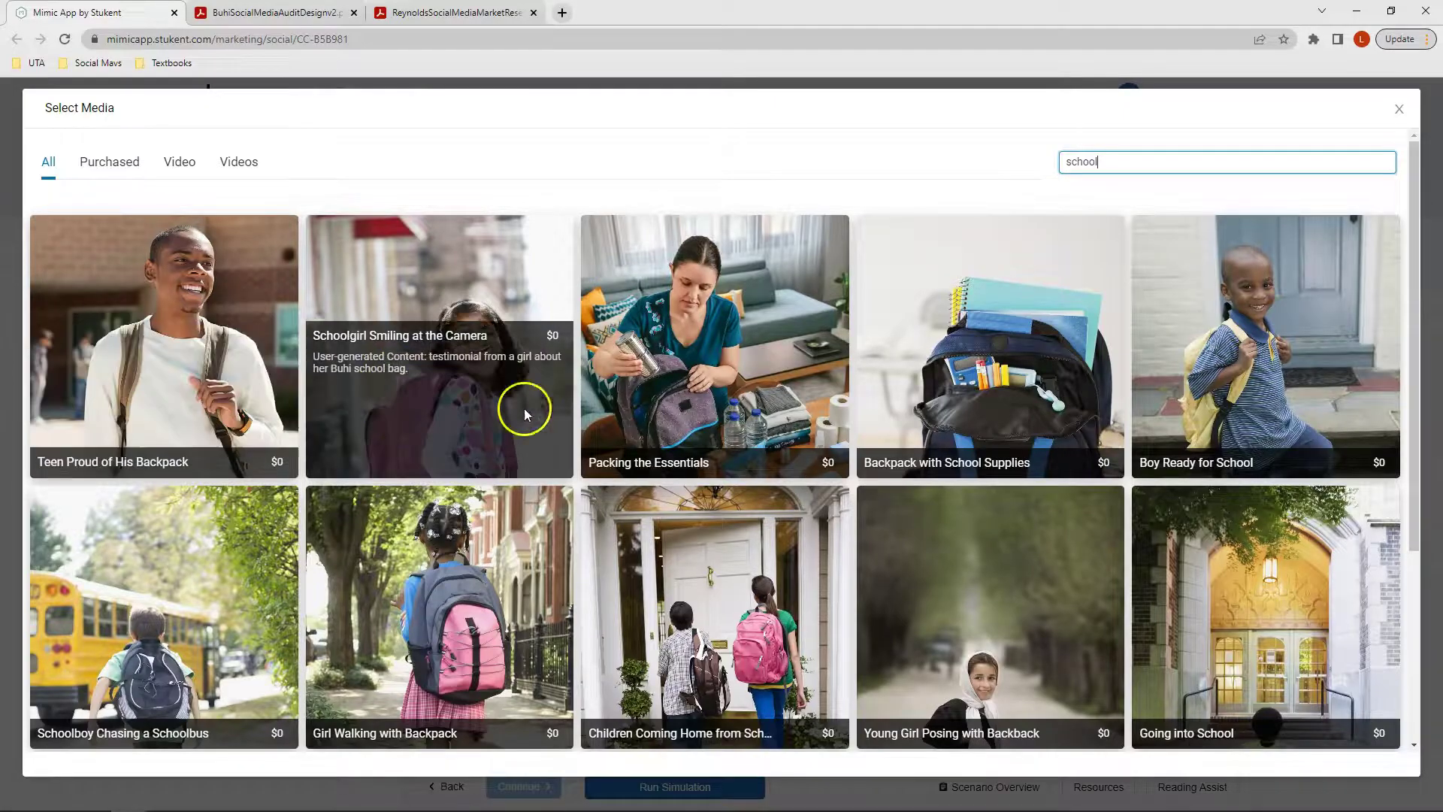
scroll(1238, 434, "down", 4)
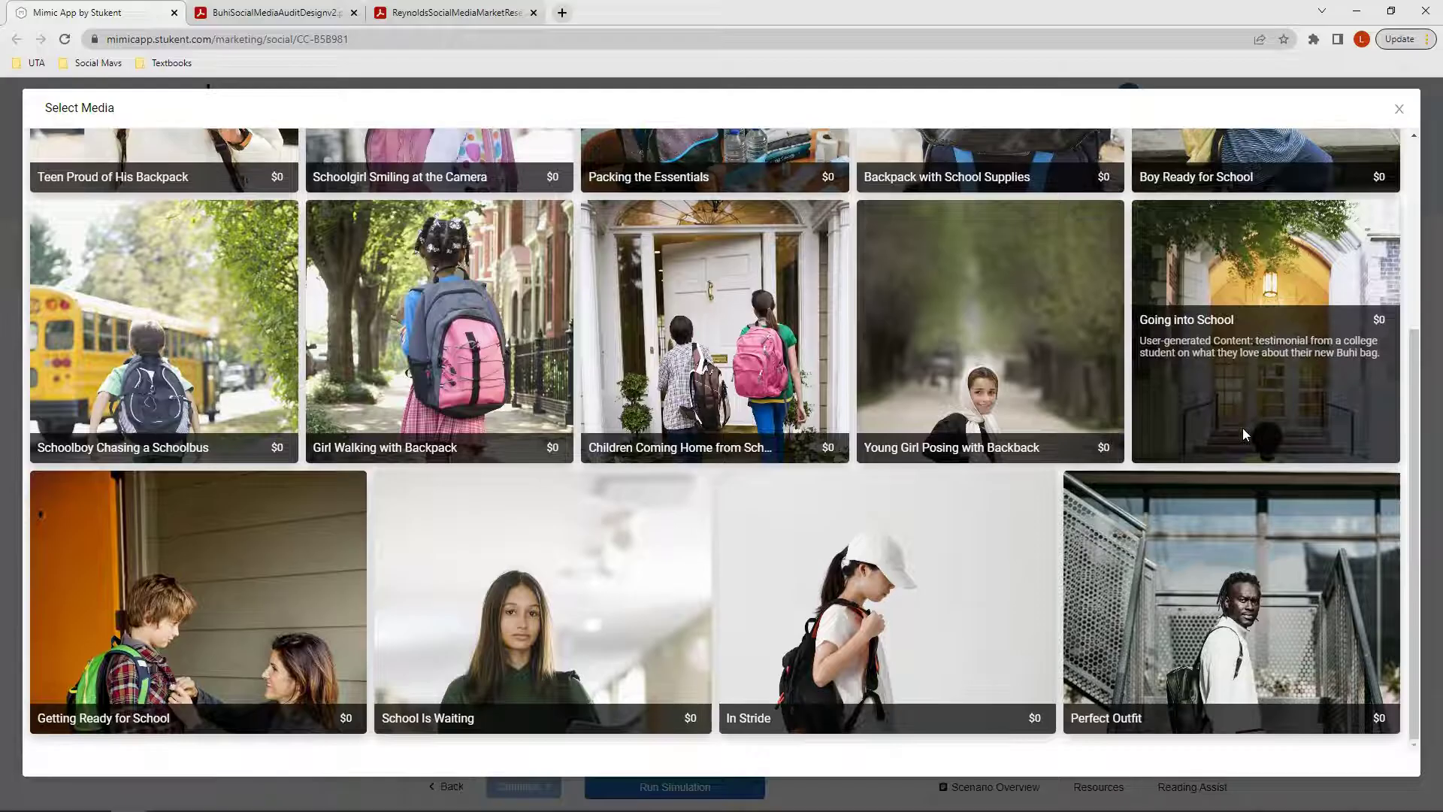
scroll(1242, 427, "up", 5)
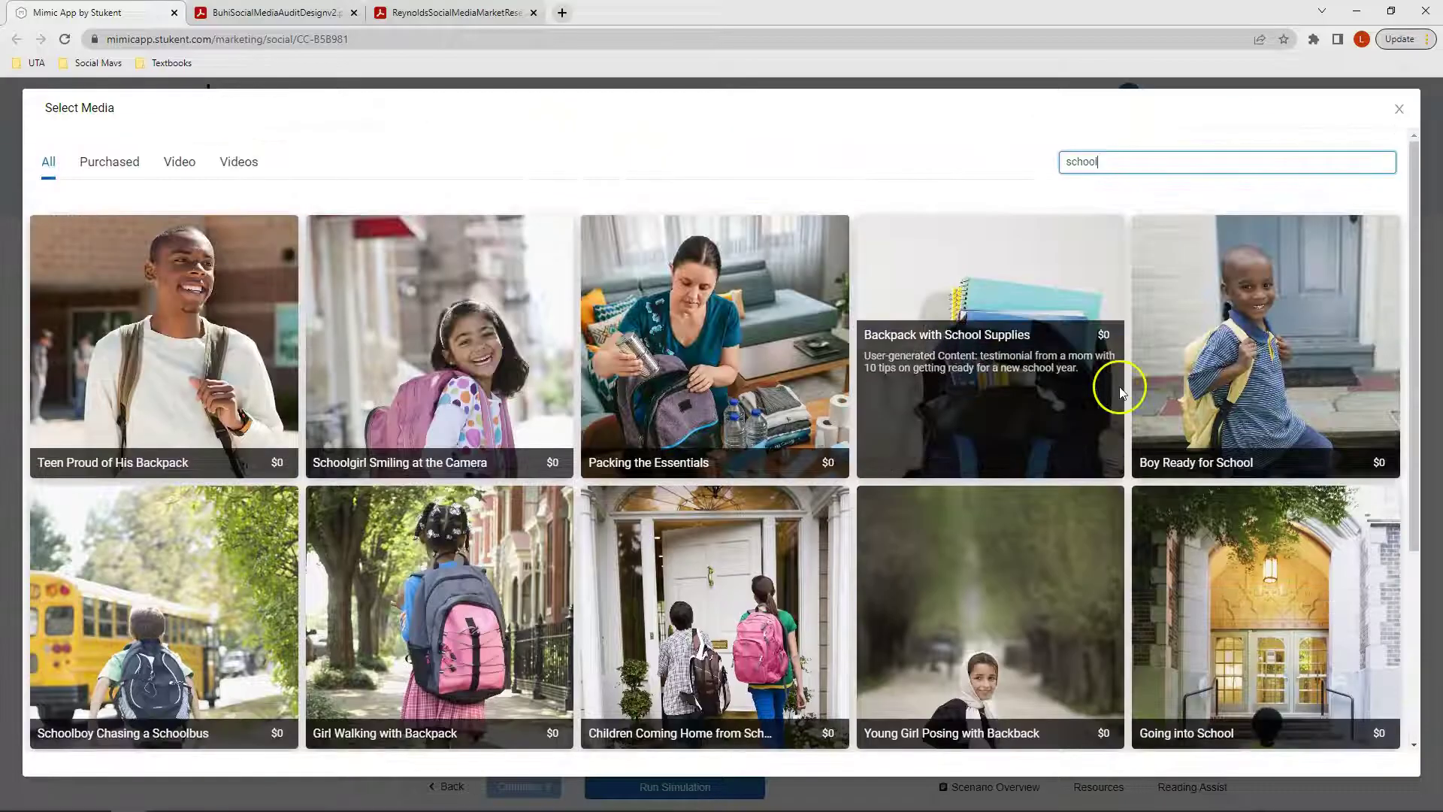
scroll(1184, 385, "down", 2)
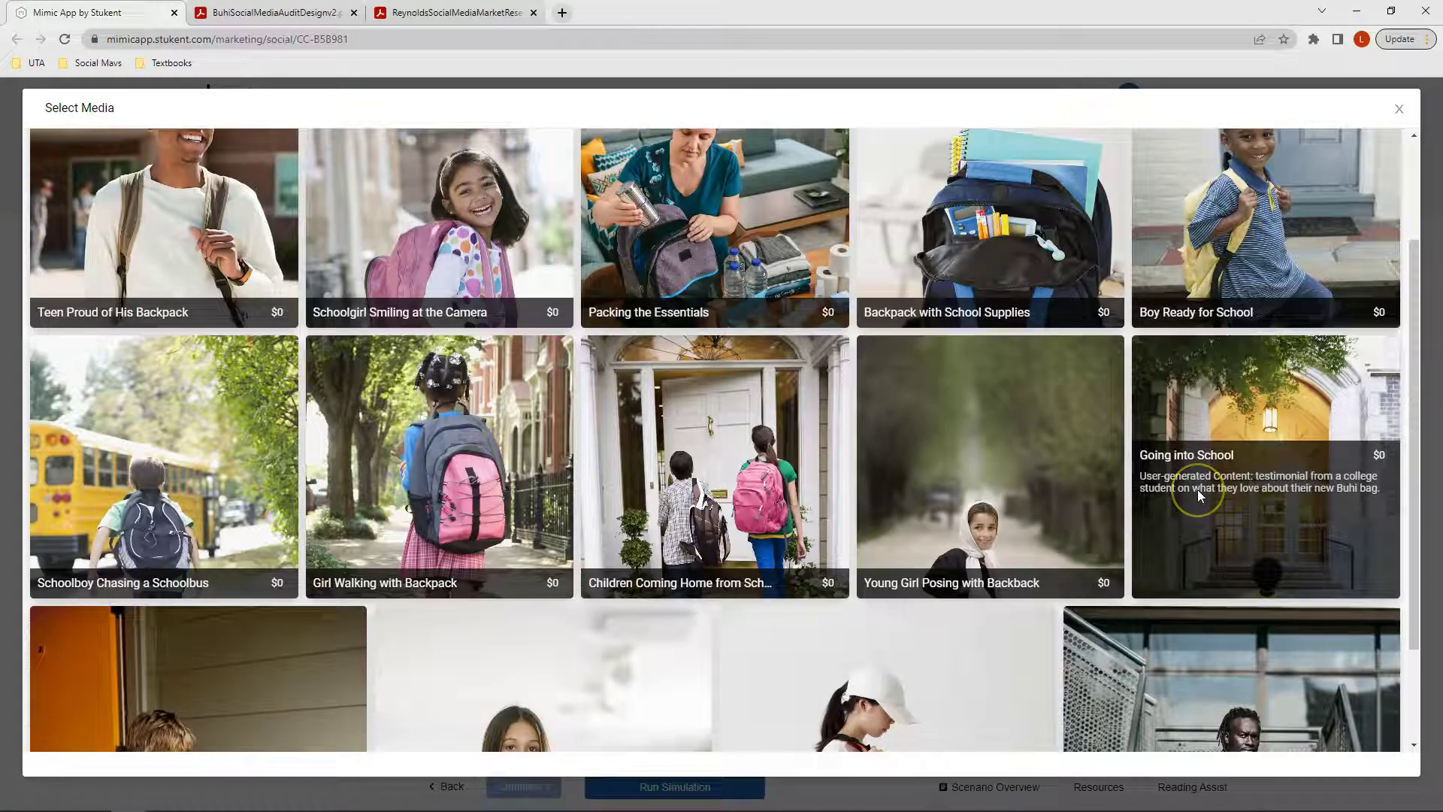
left_click(1235, 485)
- Attach Going into School and set the TikTok post schedule to October 18 at 2:00 PM
left_click(1275, 500)
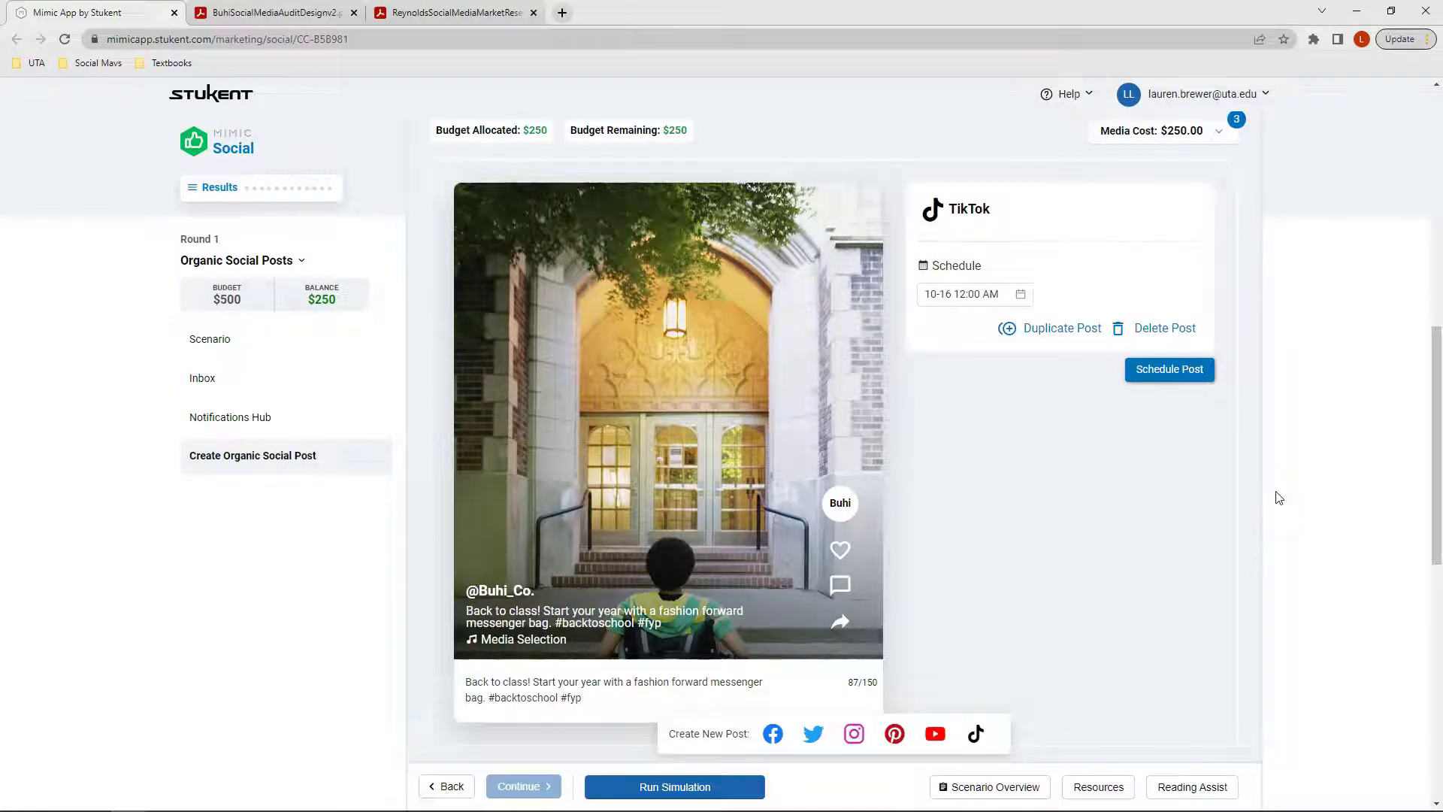
left_click(949, 295)
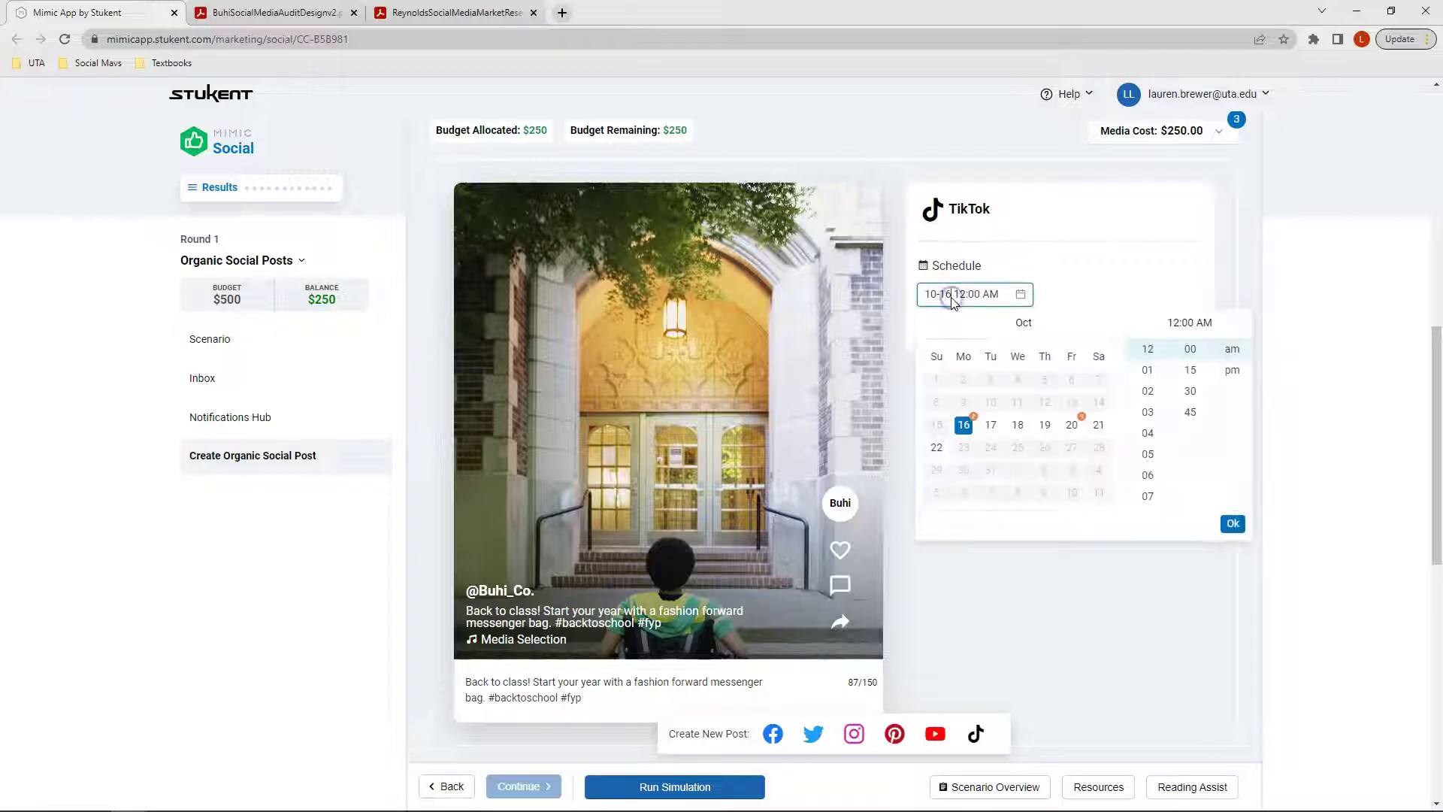
left_click(1015, 426)
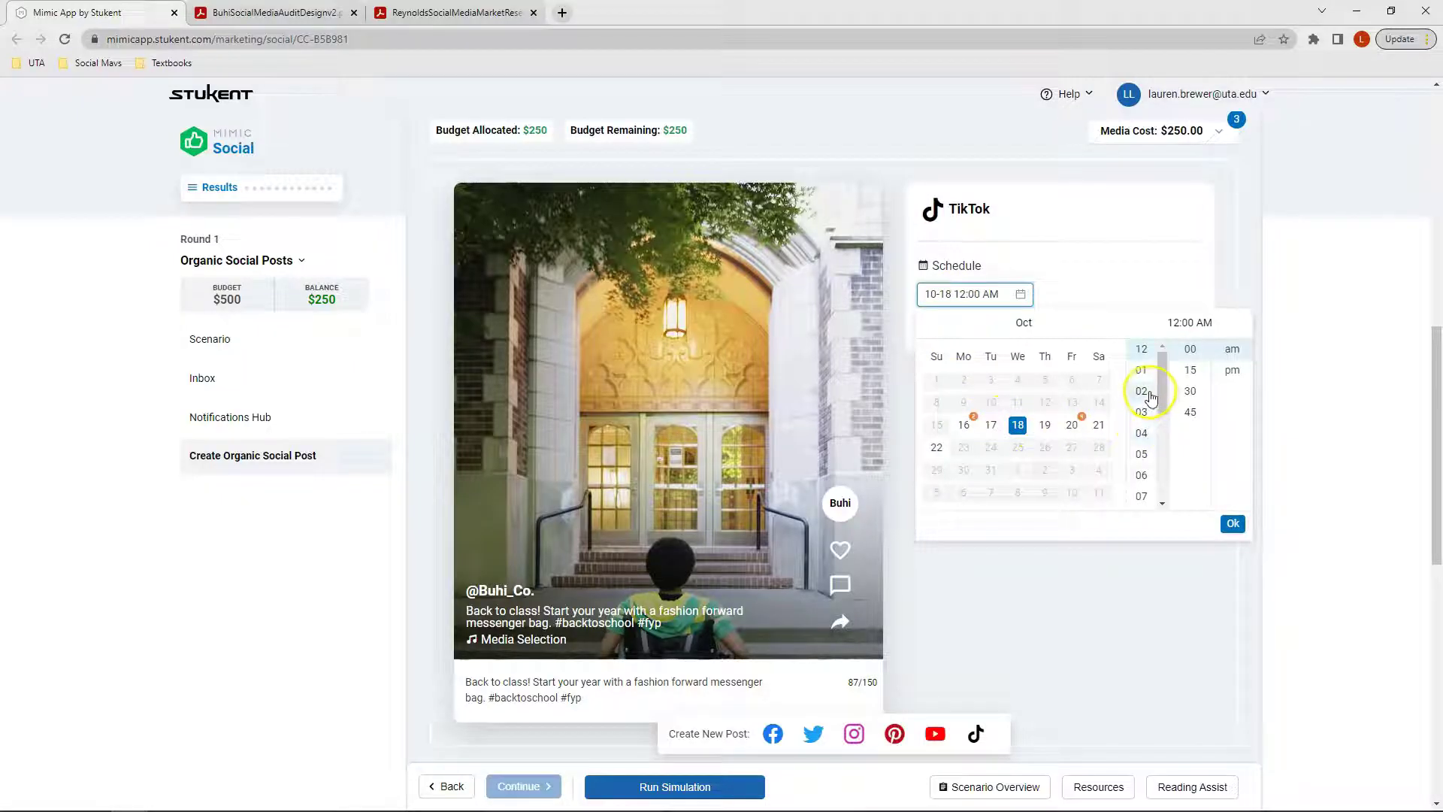
left_click(1150, 397)
left_click(1232, 370)
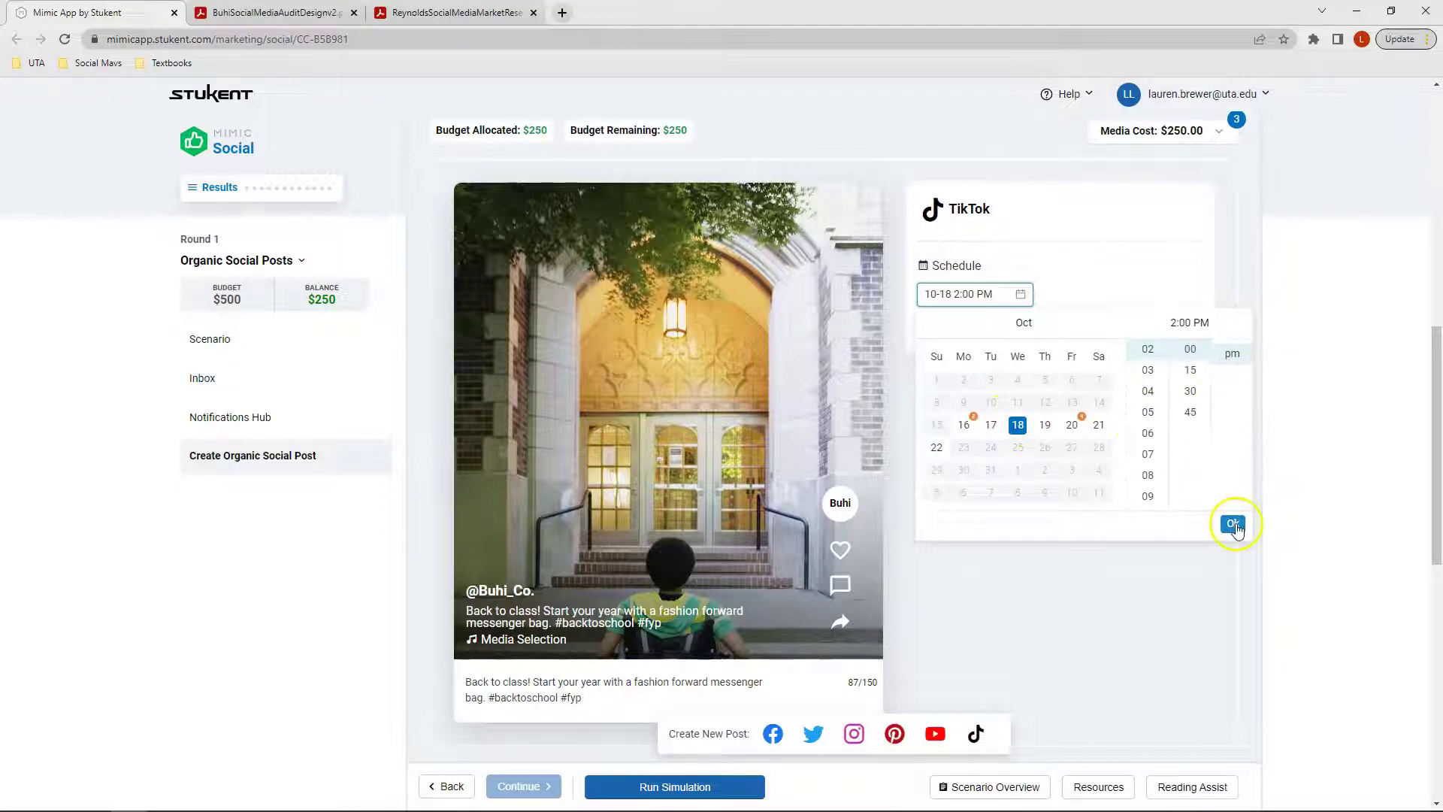
left_click(1233, 526)
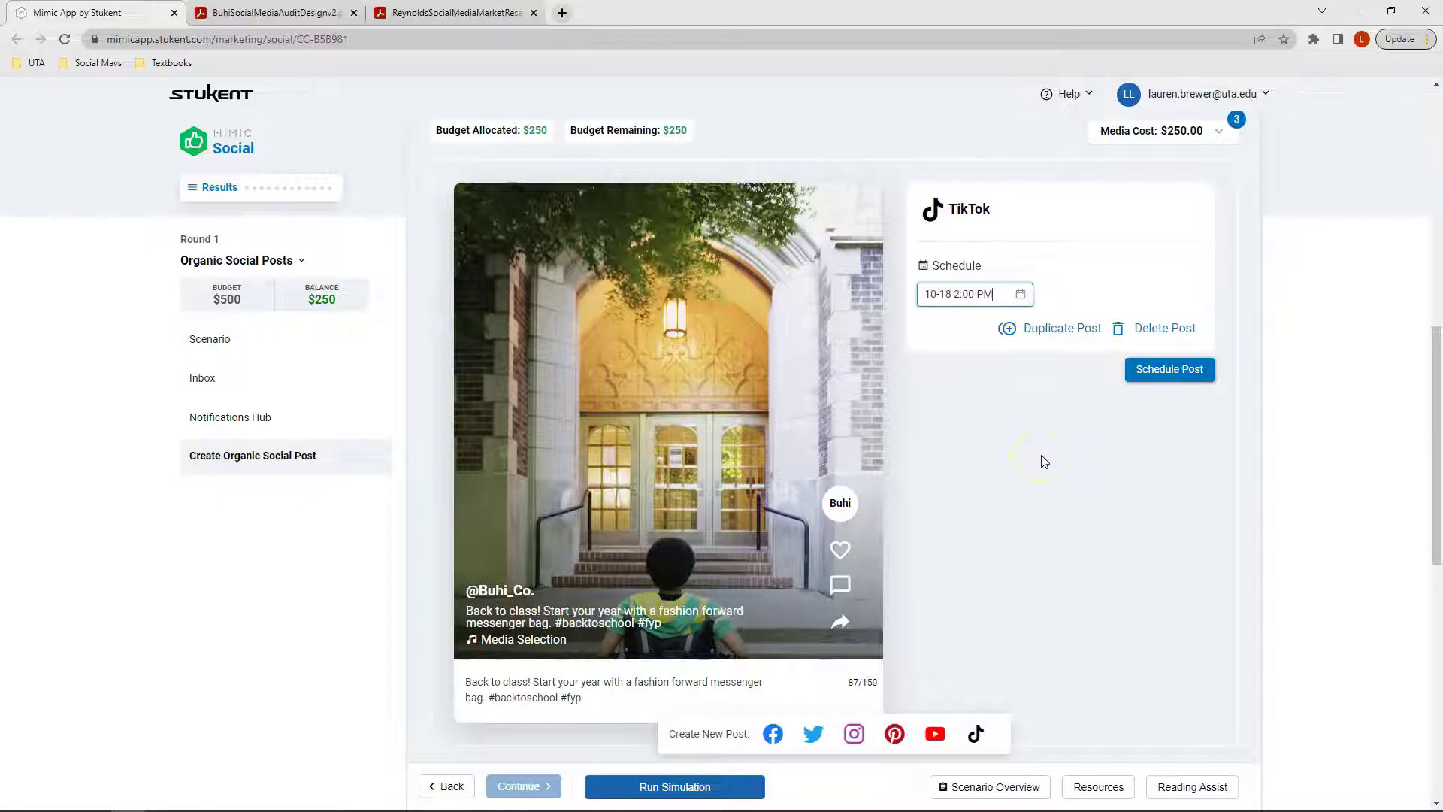
- Duplicate the back-to-school post to Instagram and schedule it
left_click(1038, 331)
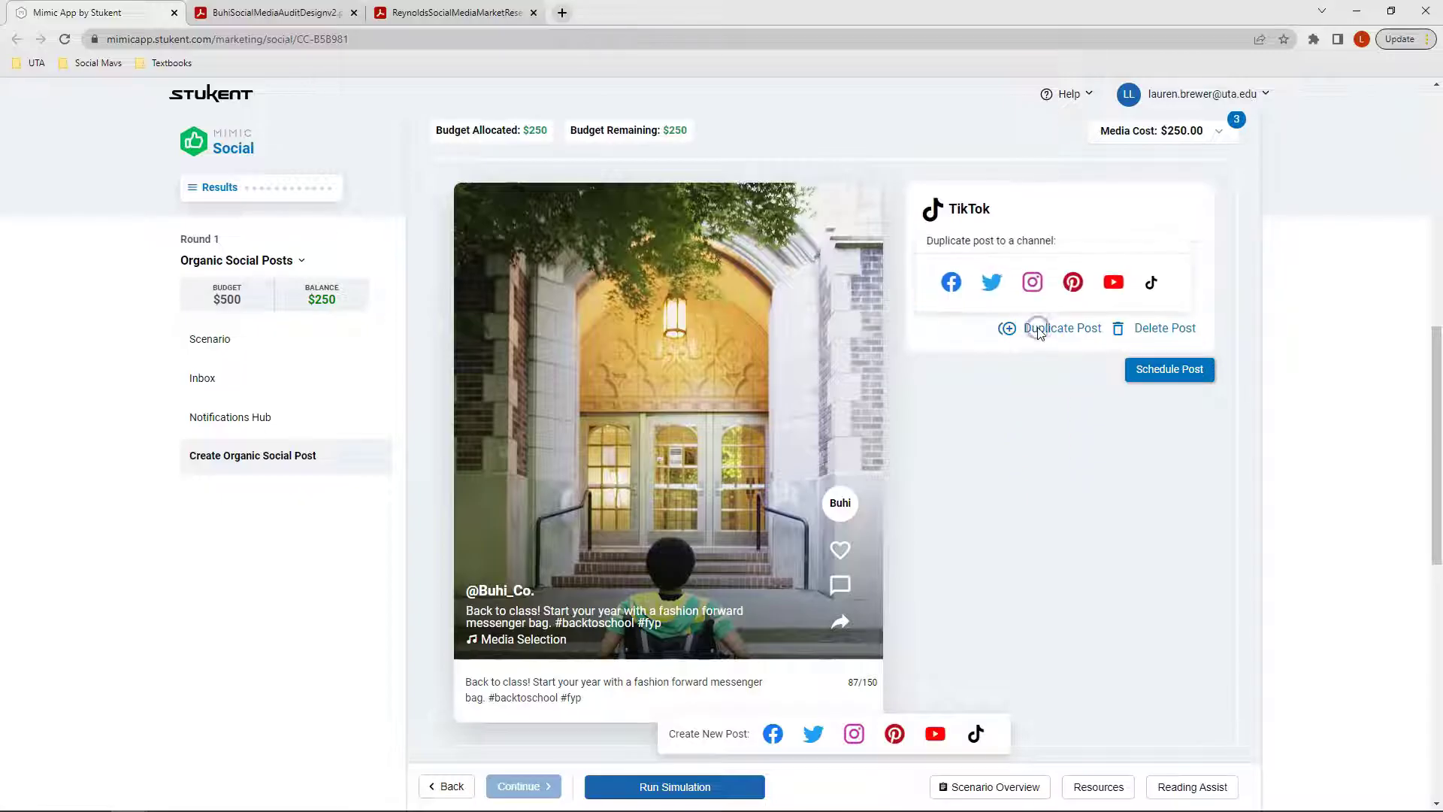
left_click(1033, 284)
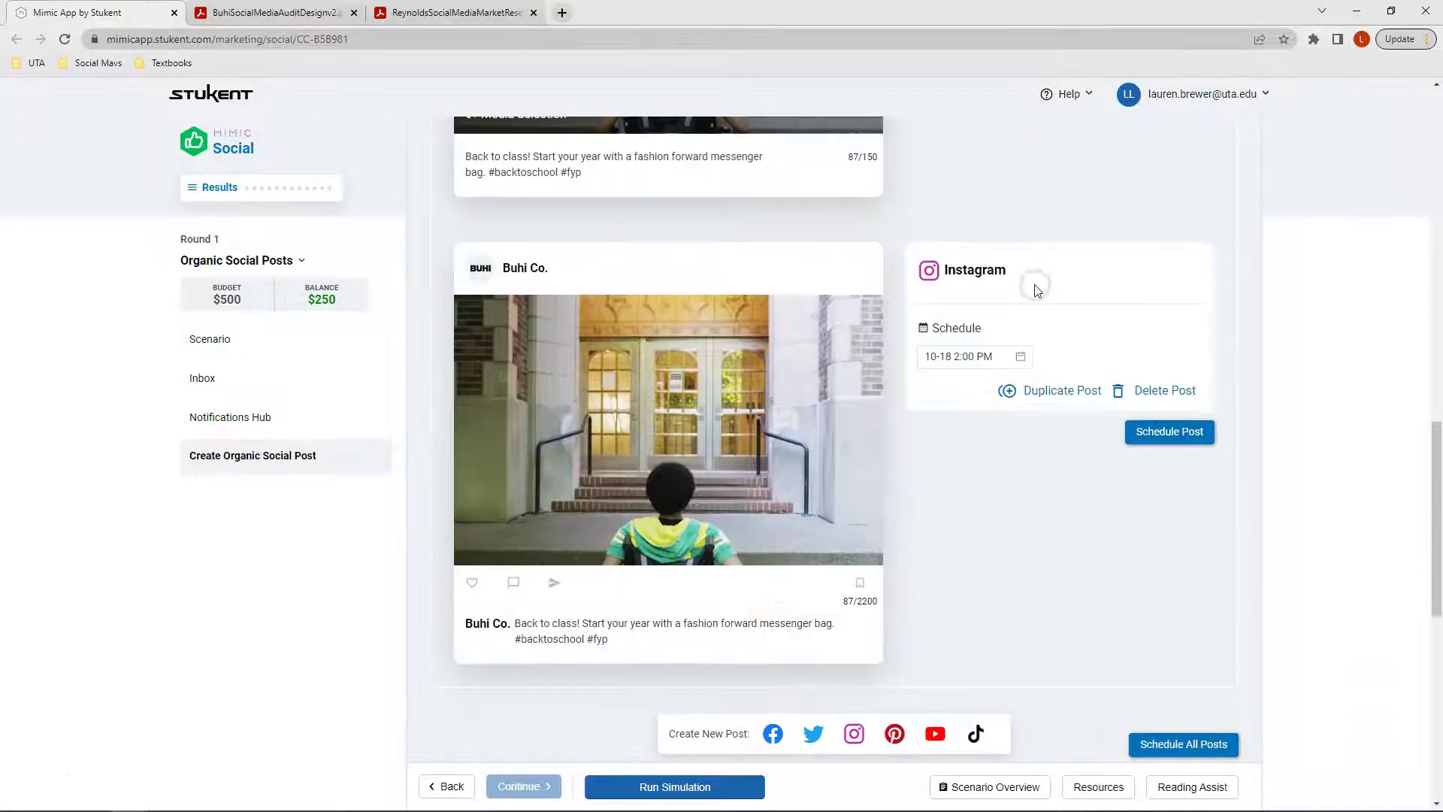
left_click(945, 383)
left_click(1161, 430)
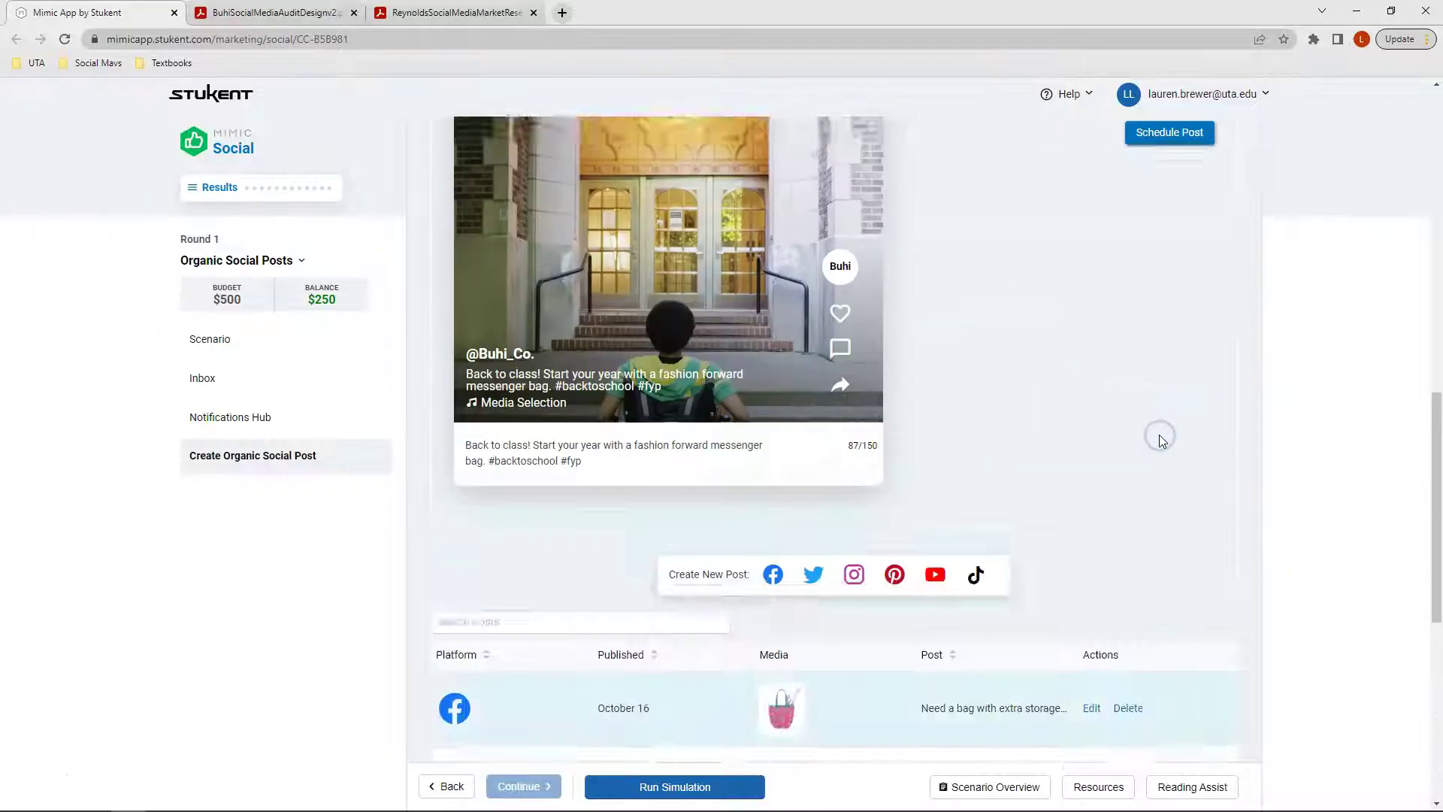
- Schedule the TikTok back-to-school post and review the eight scheduled posts with $250 remaining
left_click(1168, 362)
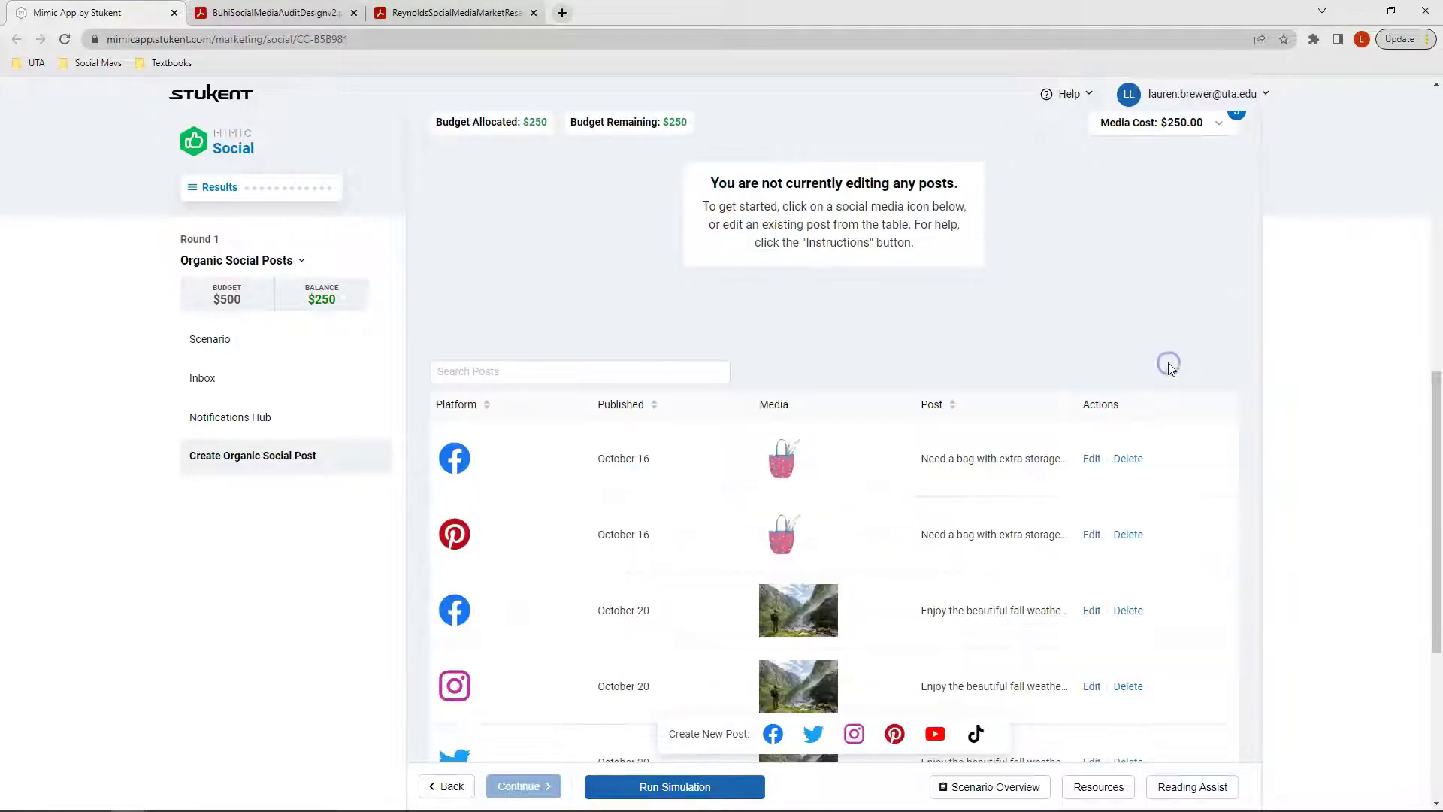
scroll(1234, 379, "down", 1)
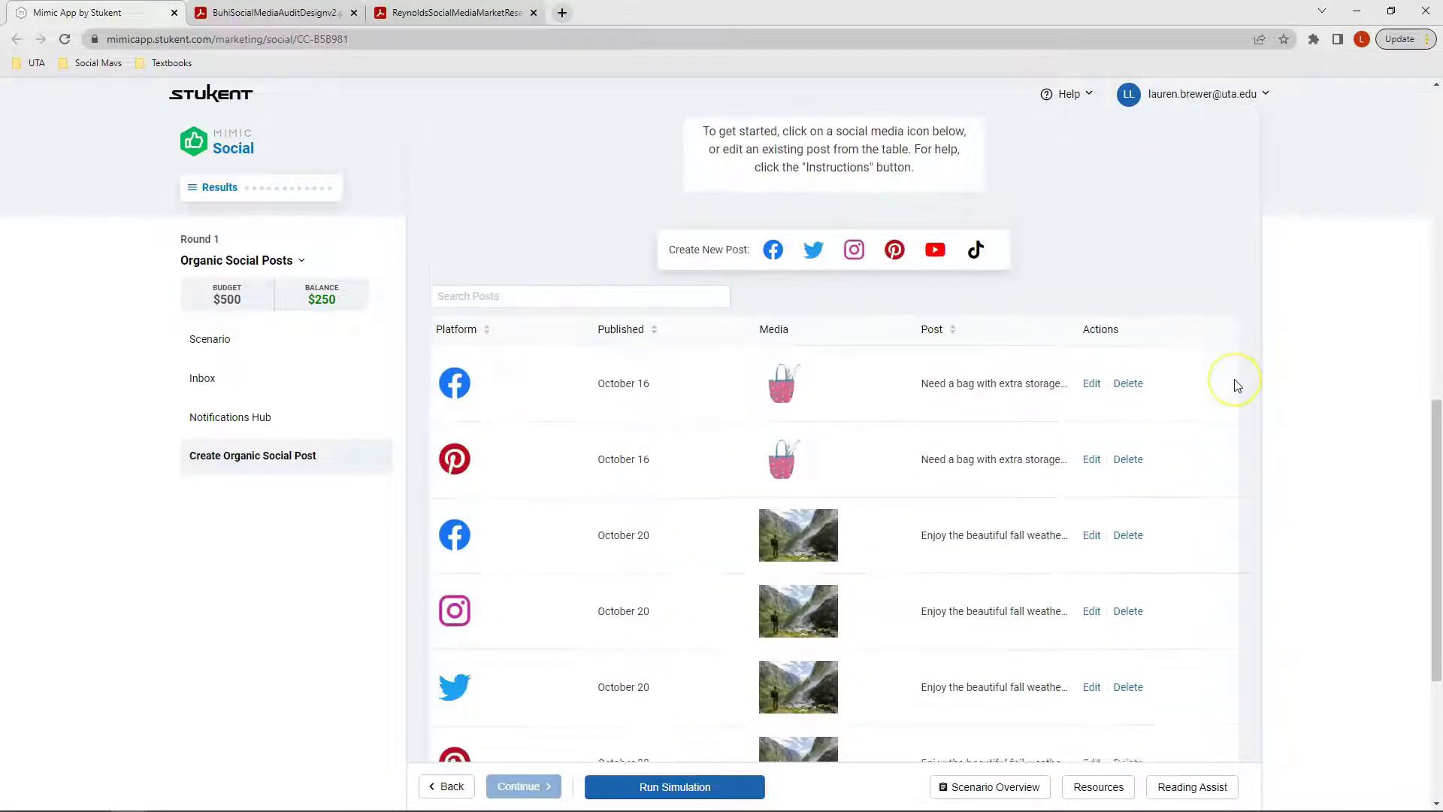
scroll(1236, 385, "down", 1)
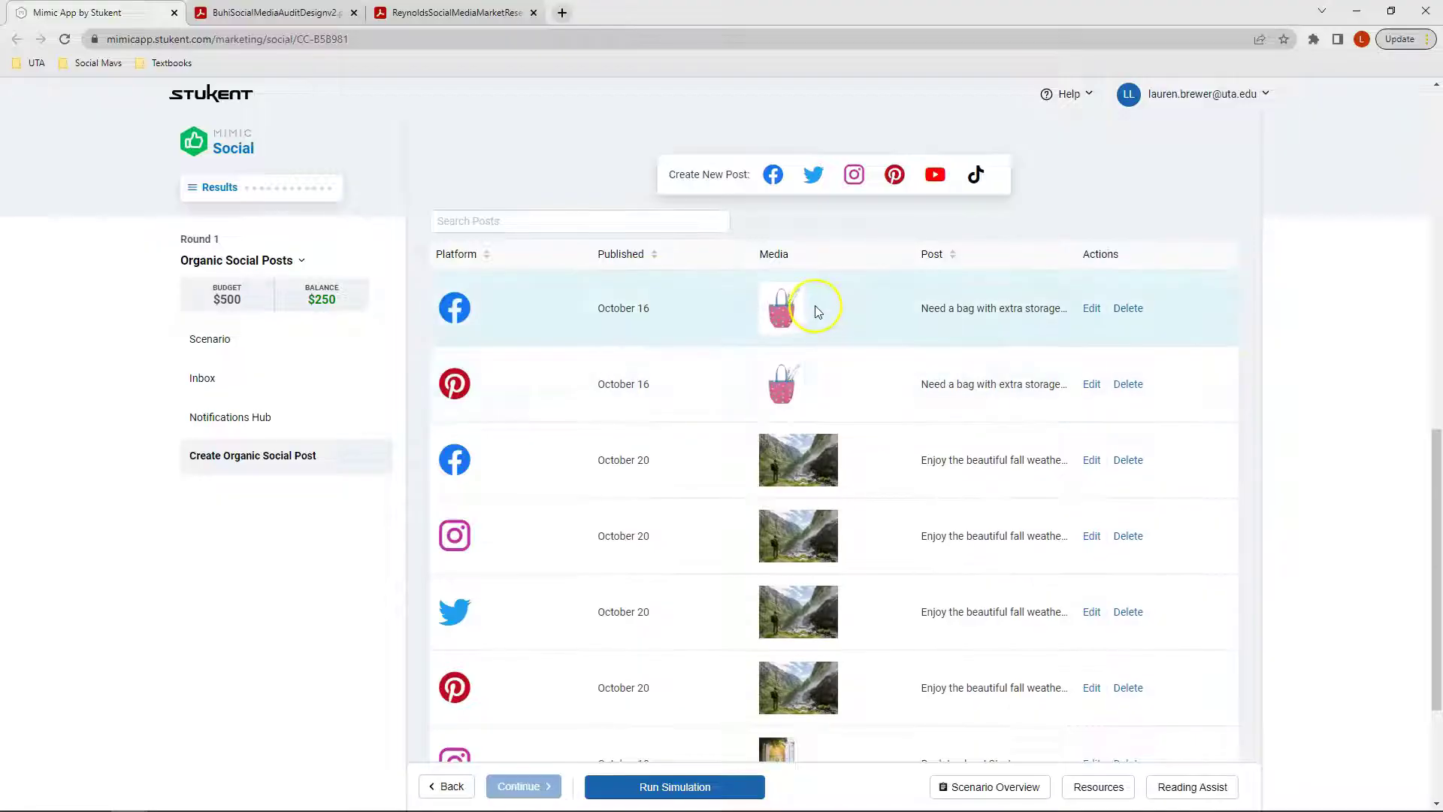
scroll(819, 391, "down", 3)
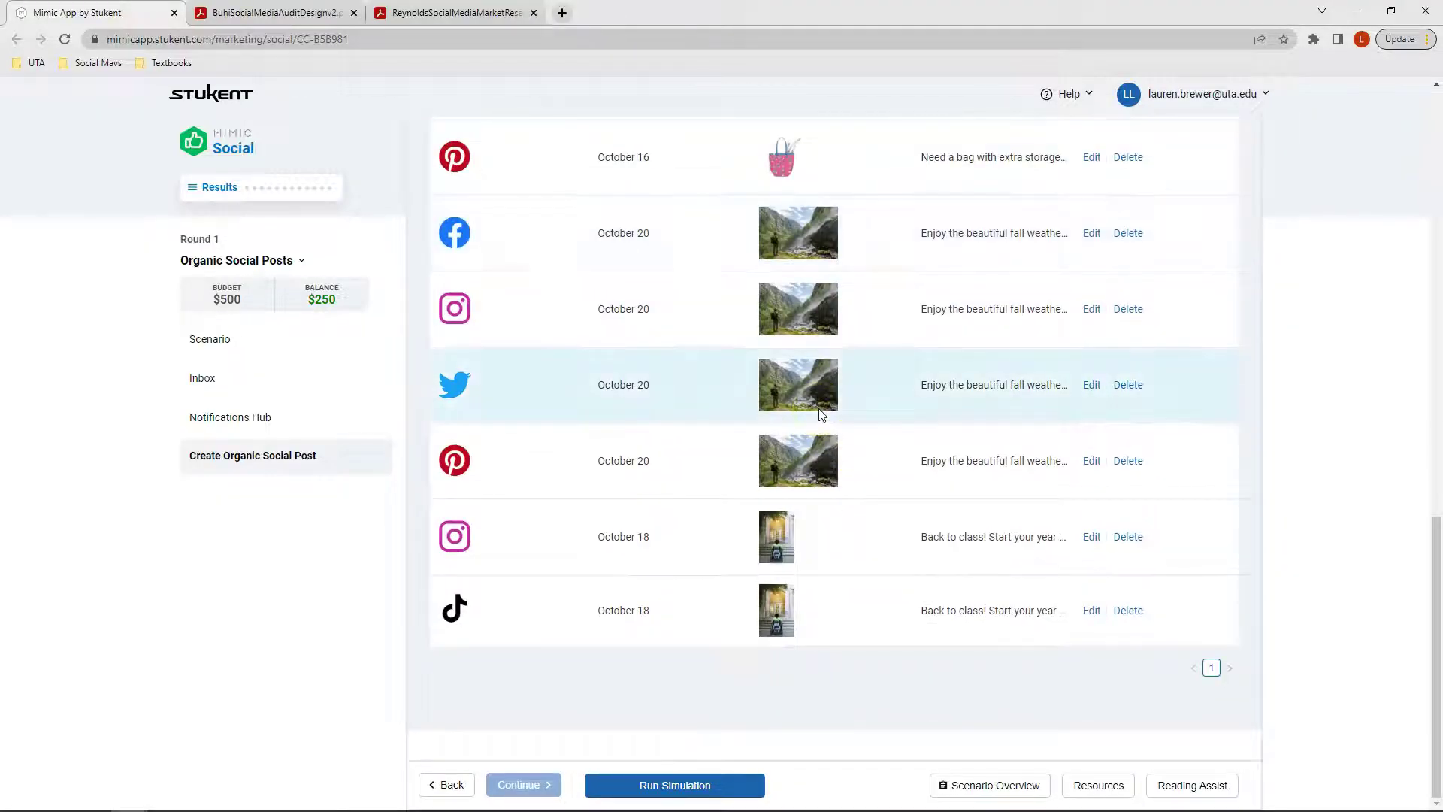
scroll(821, 412, "up", 10)
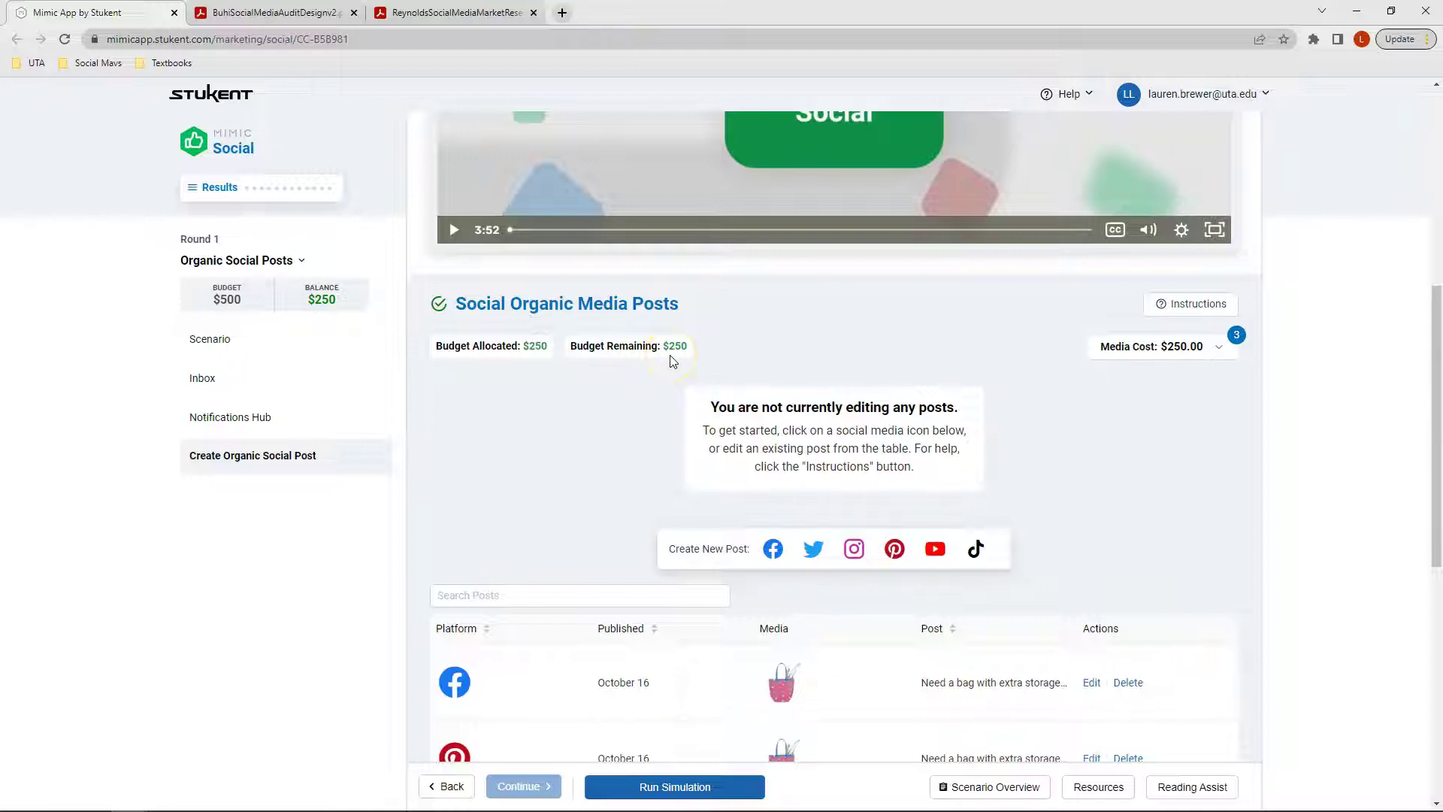
left_click(676, 793)
scroll(684, 351, "down", 8)
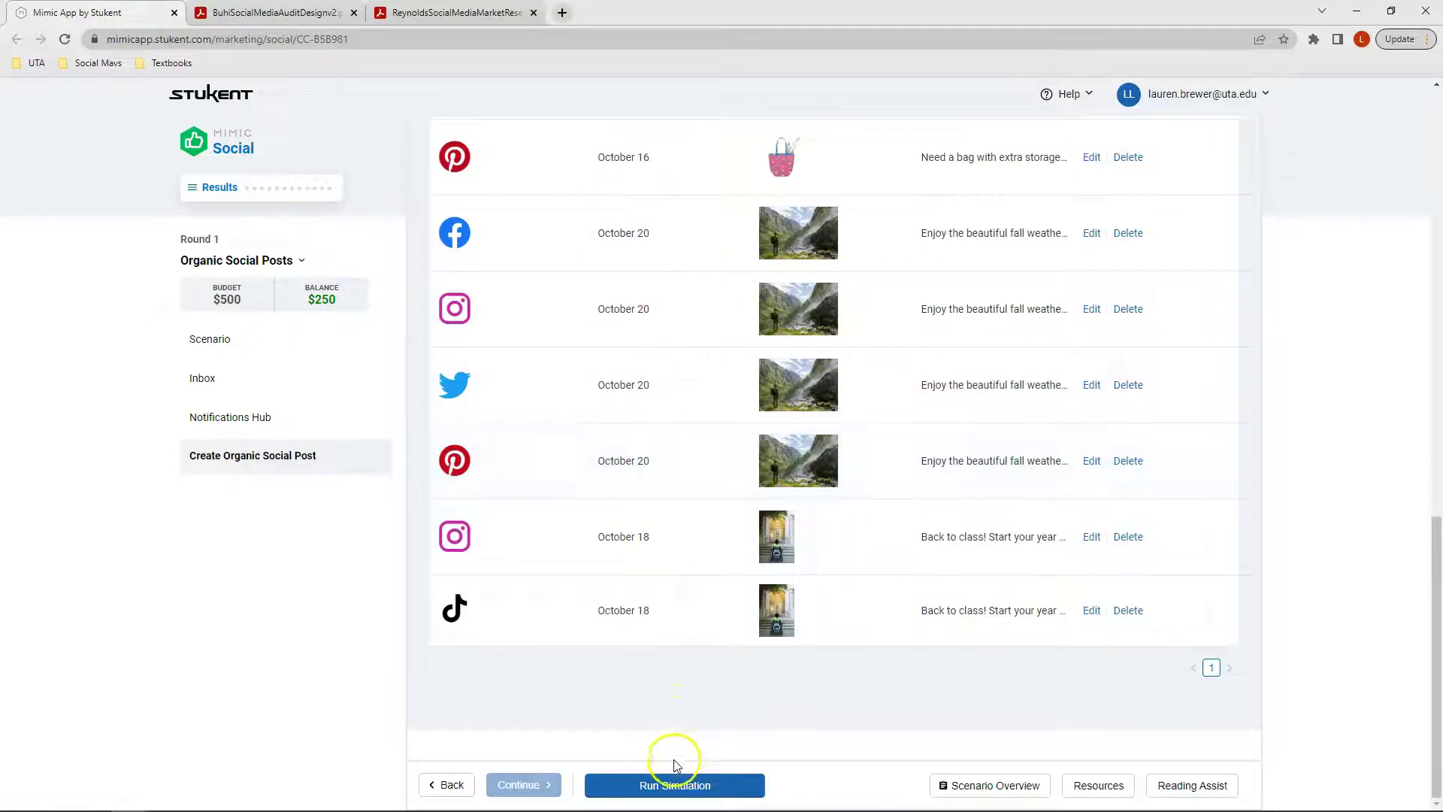
- Run the Round 1 simulation, confirming despite the unspent budget warning
left_click(674, 782)
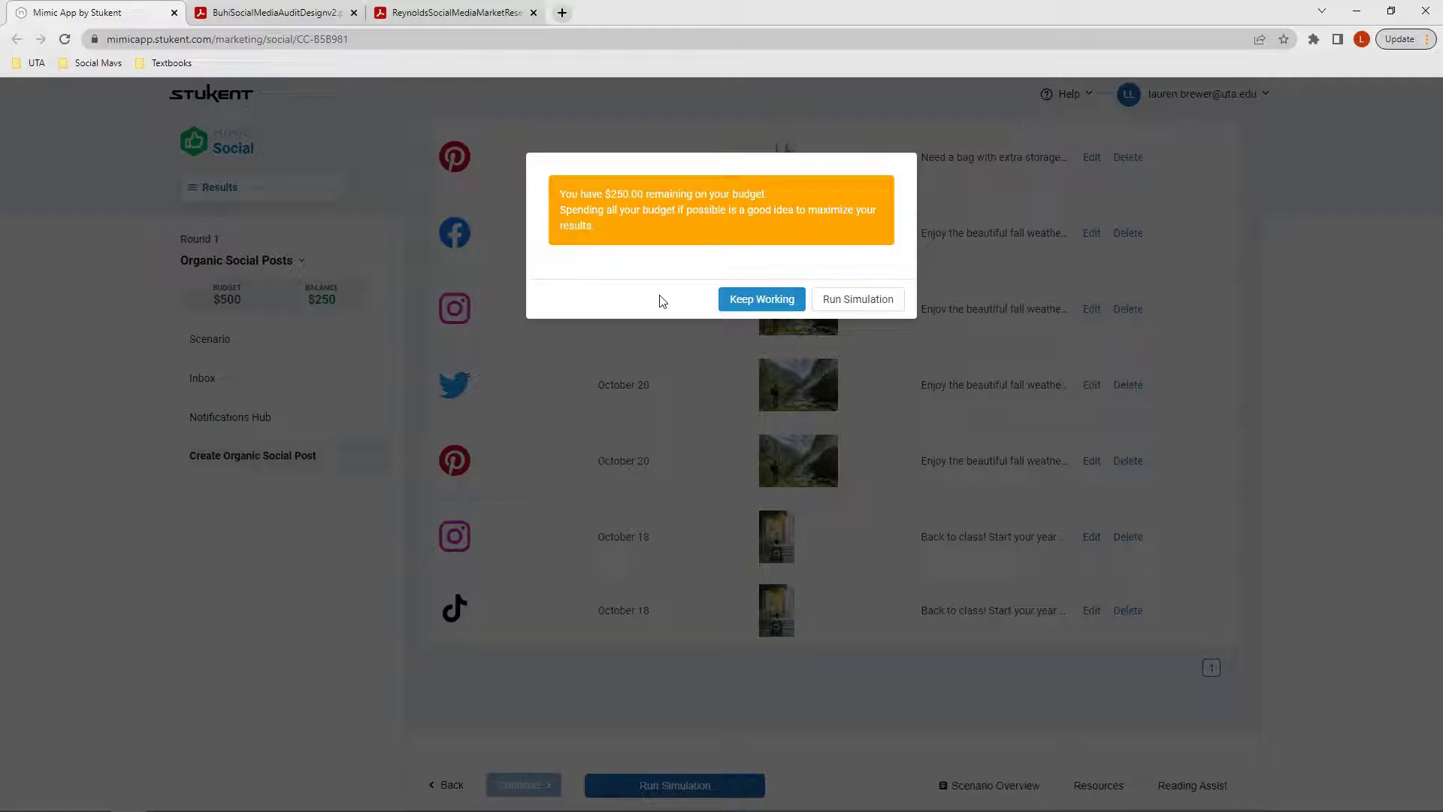
left_click(664, 296)
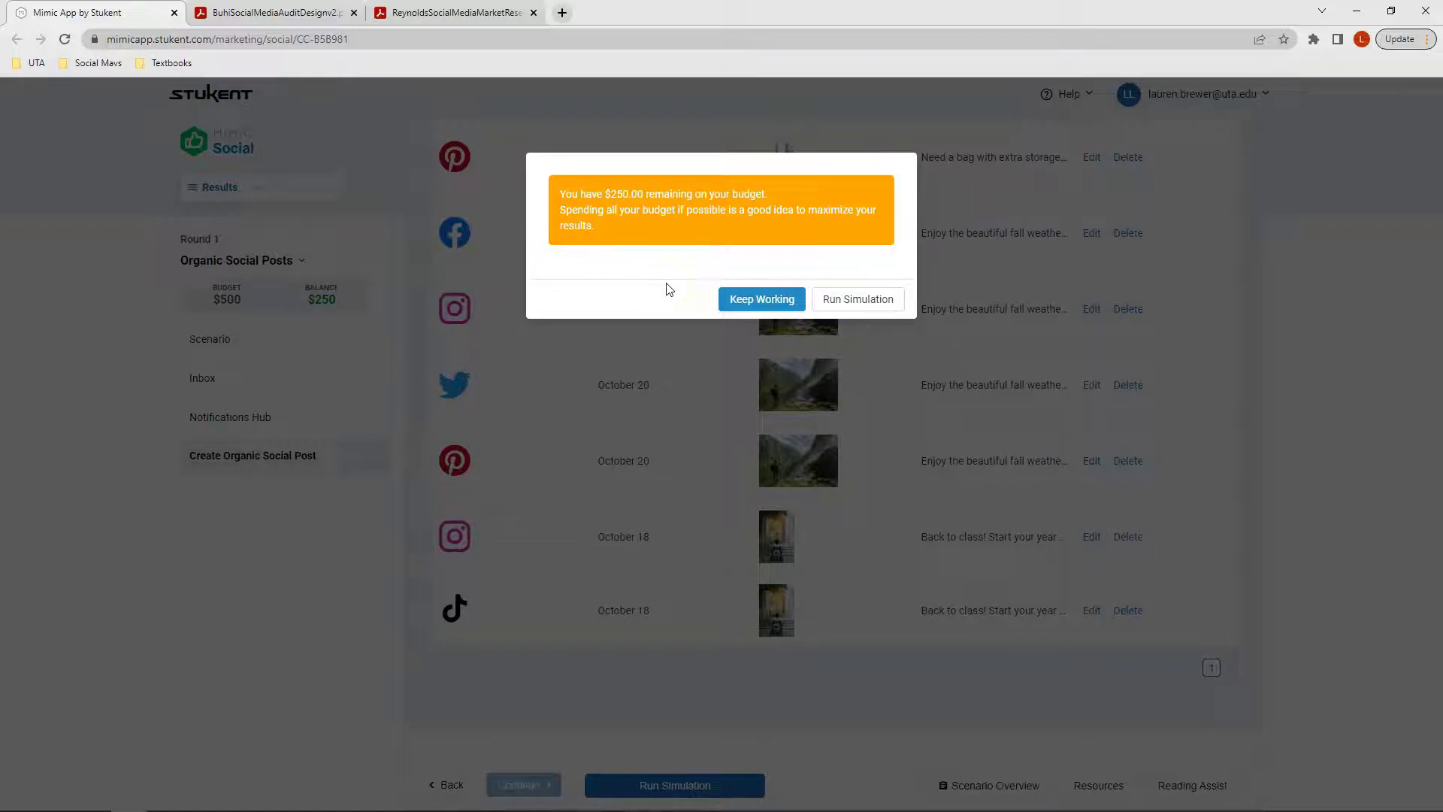
left_click(760, 302)
left_click(858, 300)
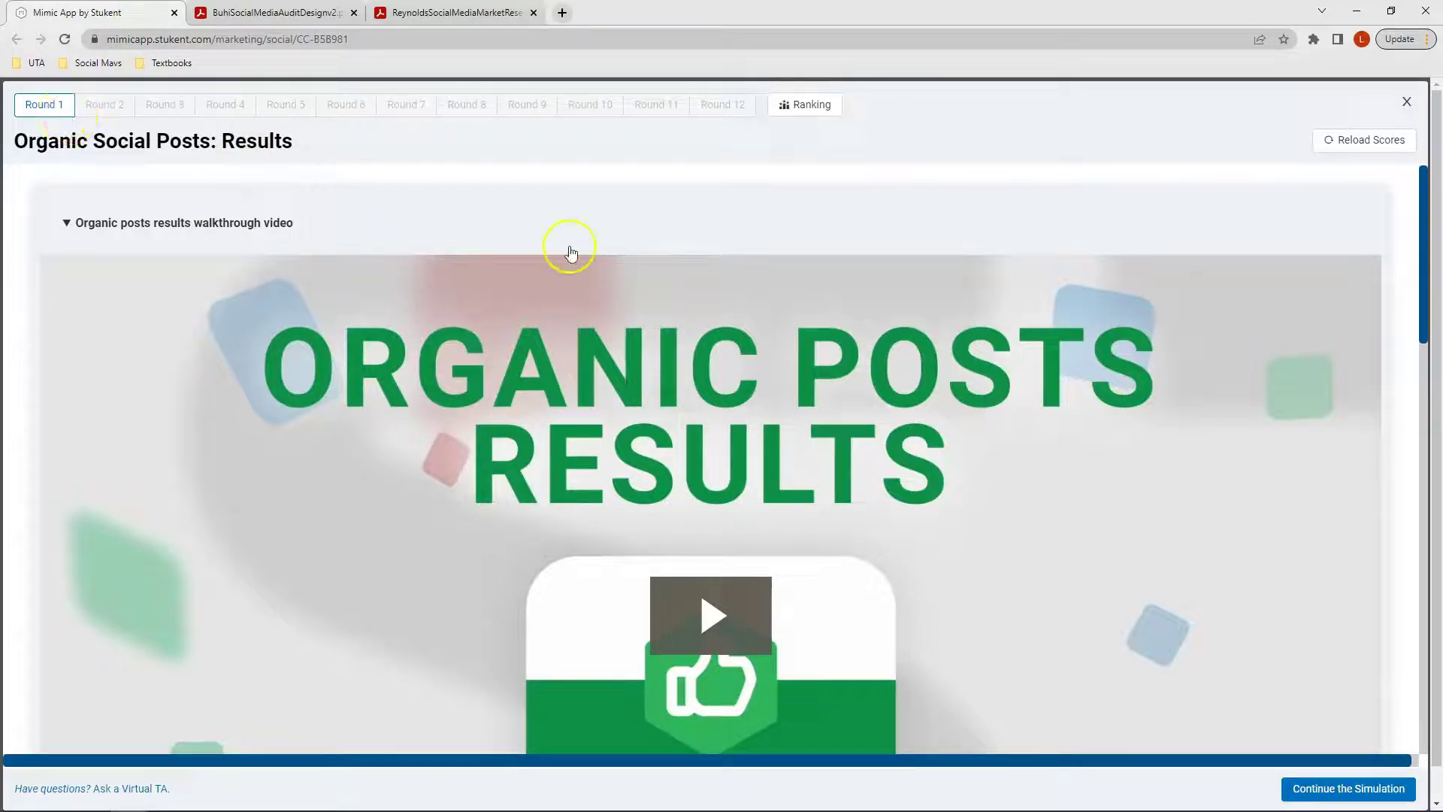
- Scroll to the Facebook results: 10,241 impressions, 792 shares, $720 revenue from 18 conversions
scroll(754, 314, "down", 2)
scroll(754, 314, "down", 3)
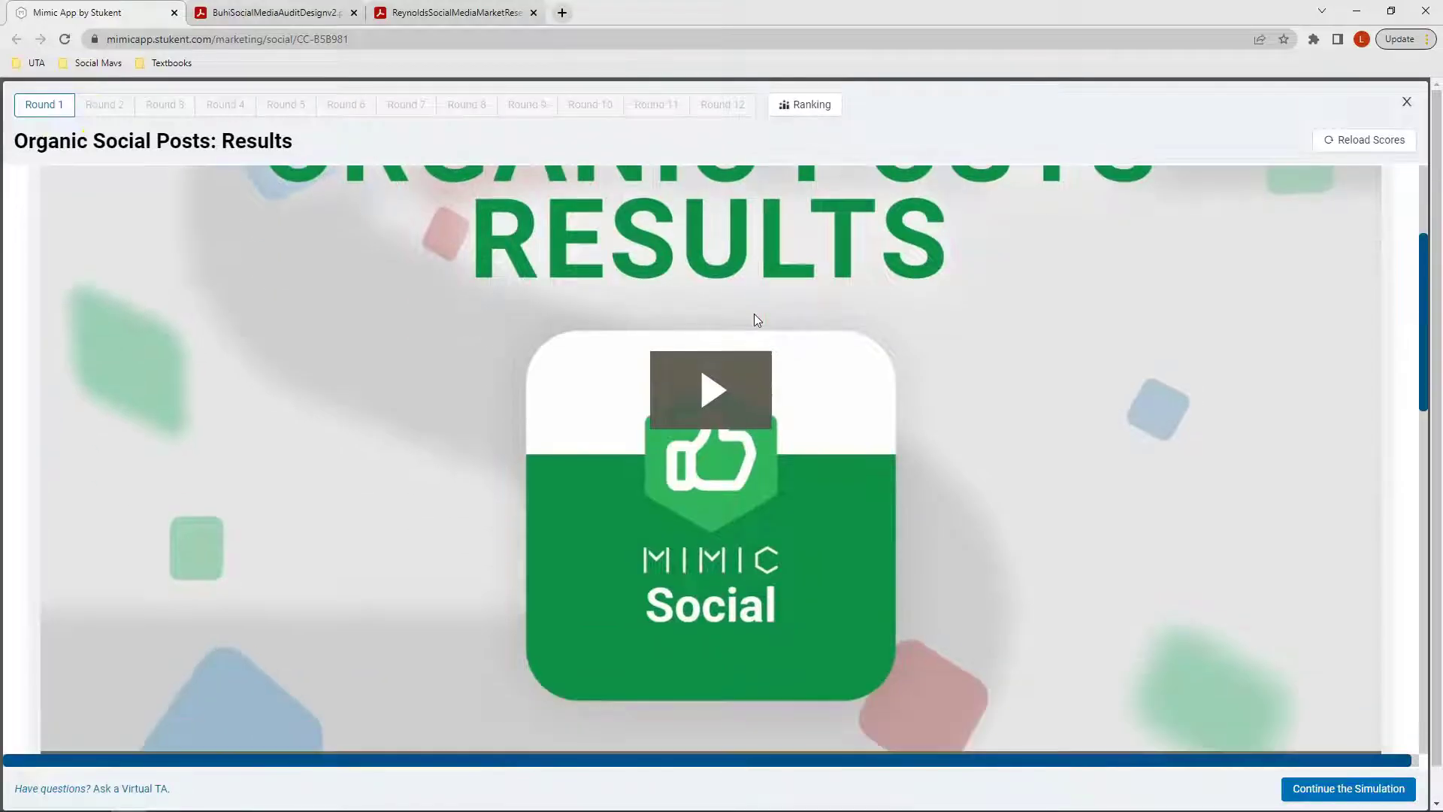
scroll(754, 313, "down", 3)
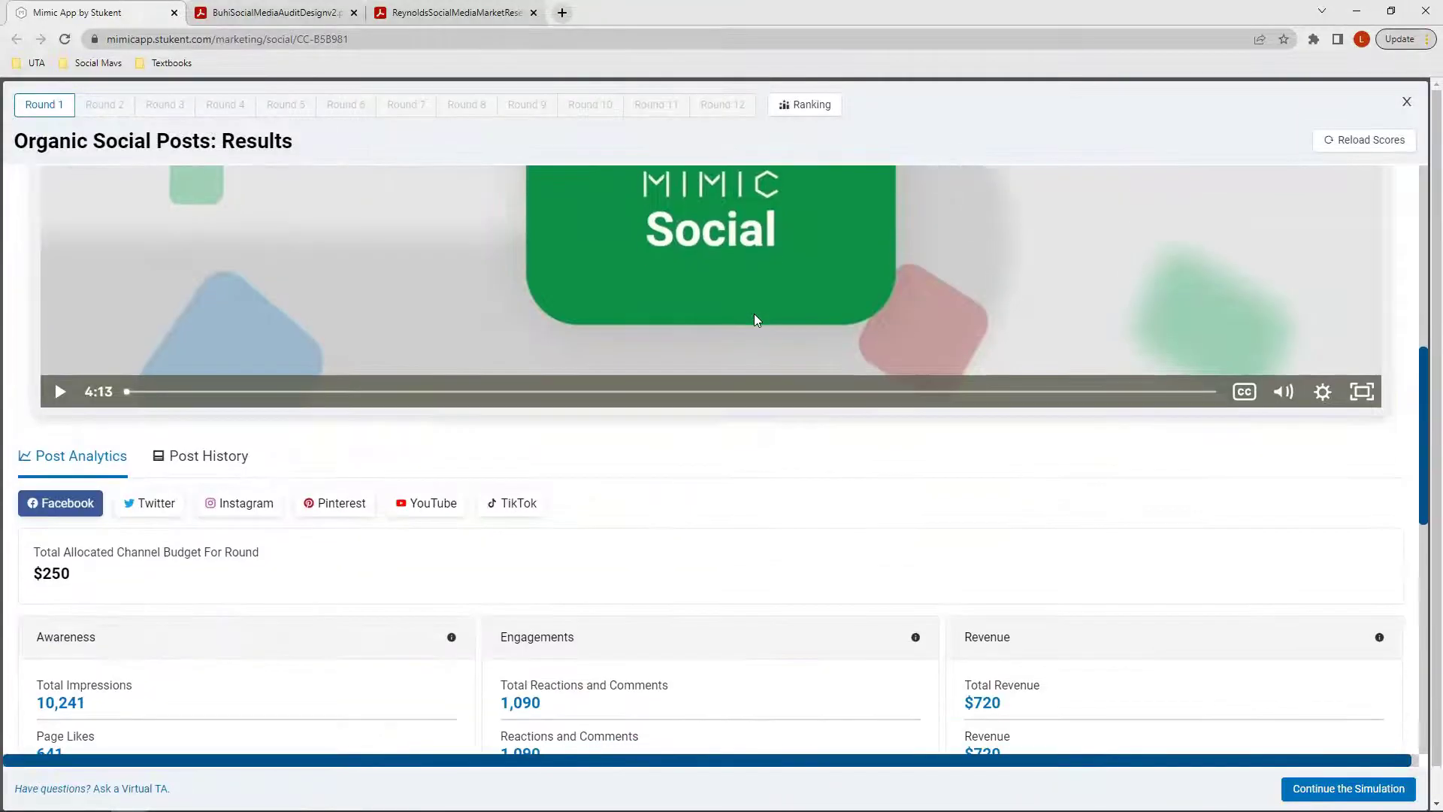
scroll(755, 313, "down", 3)
scroll(757, 321, "down", 2)
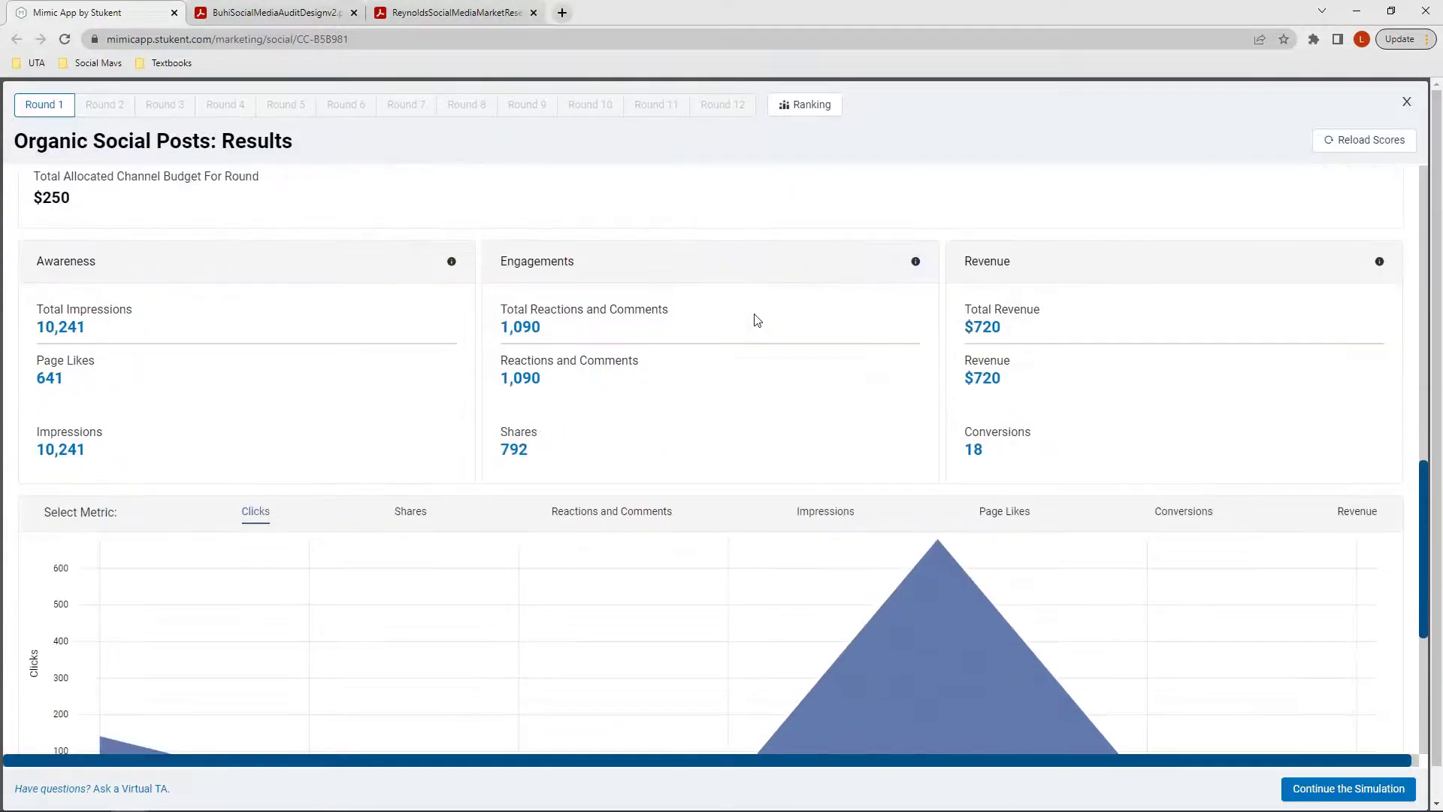
scroll(757, 320, "up", 1)
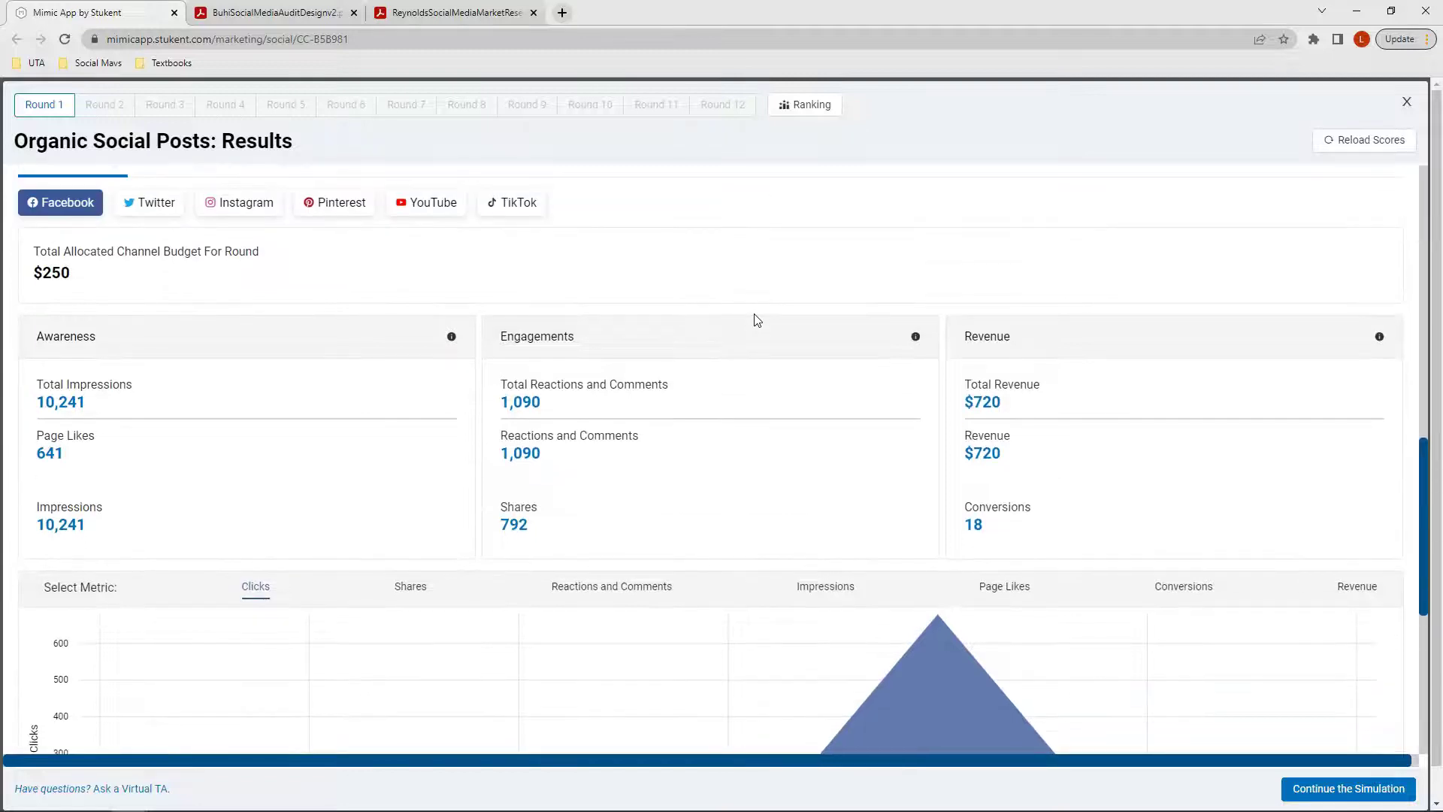
scroll(756, 320, "up", 2)
scroll(757, 320, "down", 2)
scroll(757, 320, "up", 1)
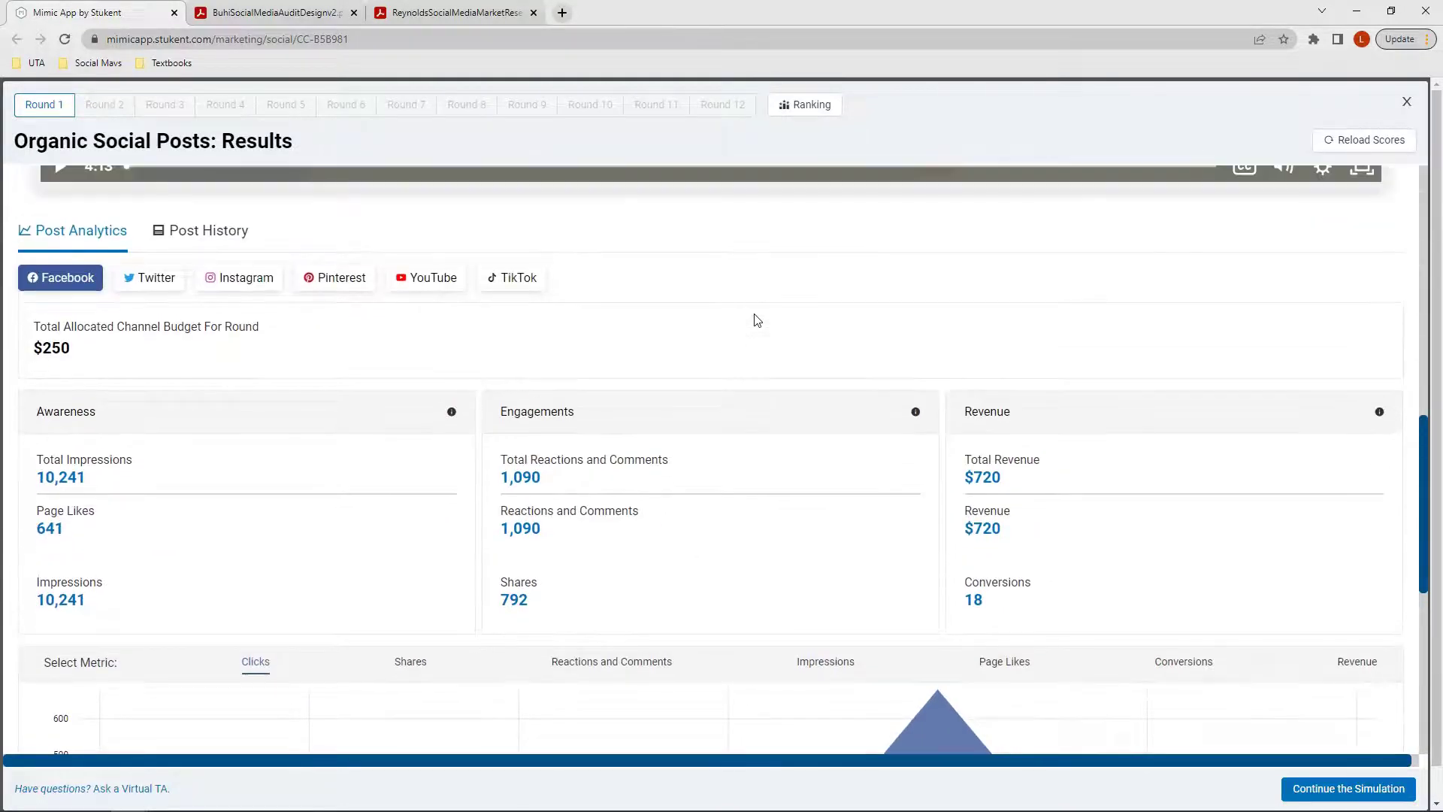
- Review Round 1 Post History: clicks peak on 10/20, and the Instagram hiking post earned $840 from 21 conversions
left_click(197, 239)
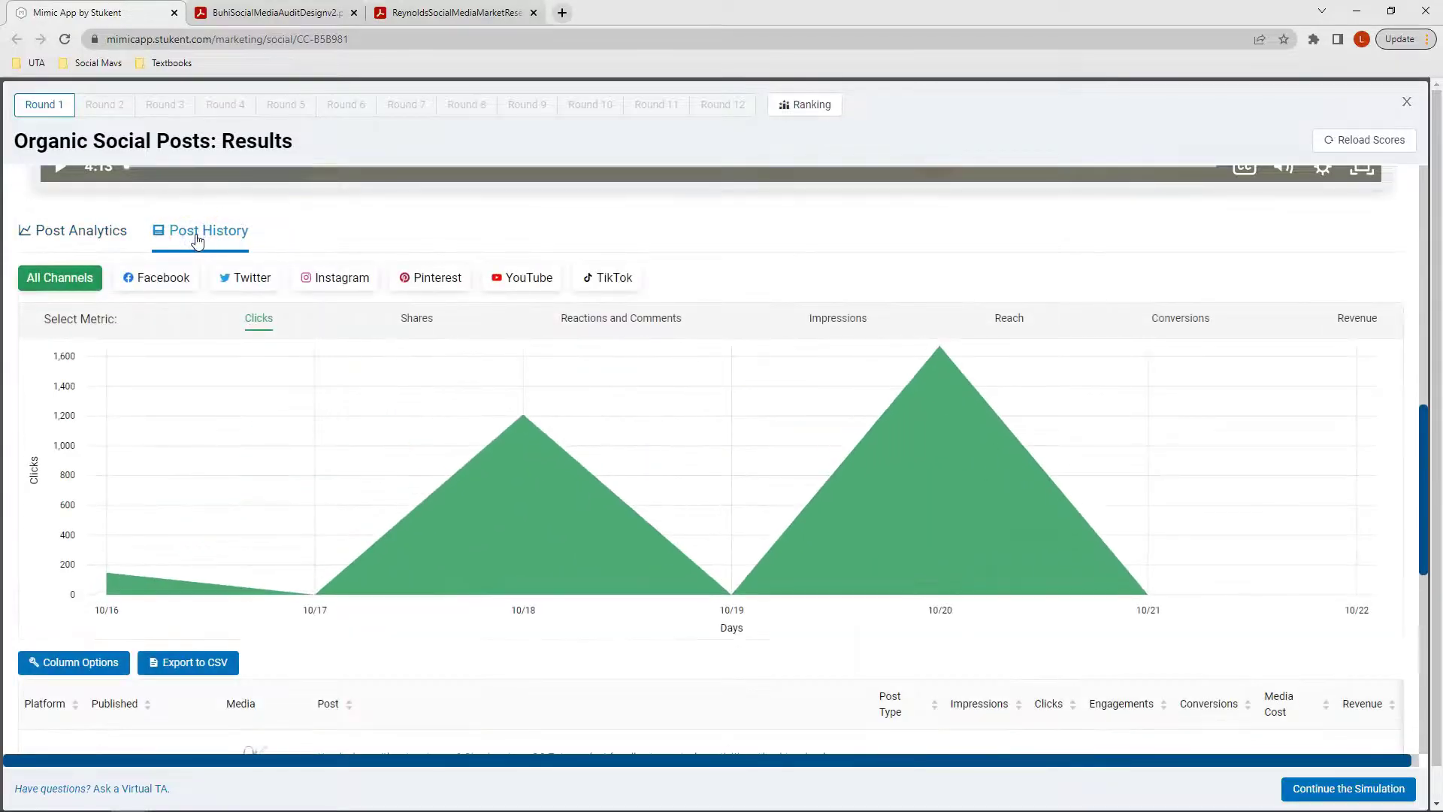
scroll(578, 357, "down", 6)
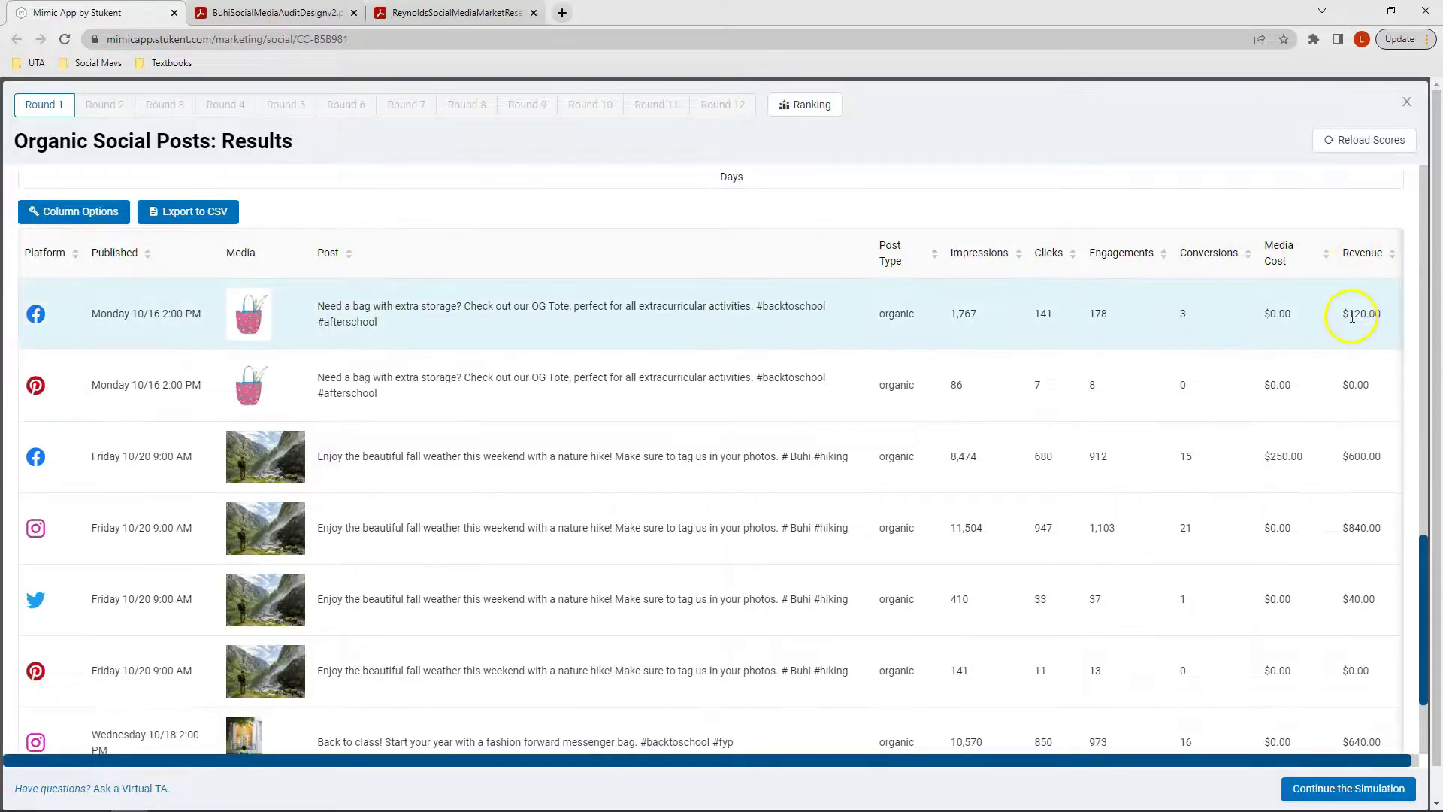
scroll(1356, 310, "down", 2)
scroll(1350, 322, "up", 1)
scroll(1350, 321, "up", 8)
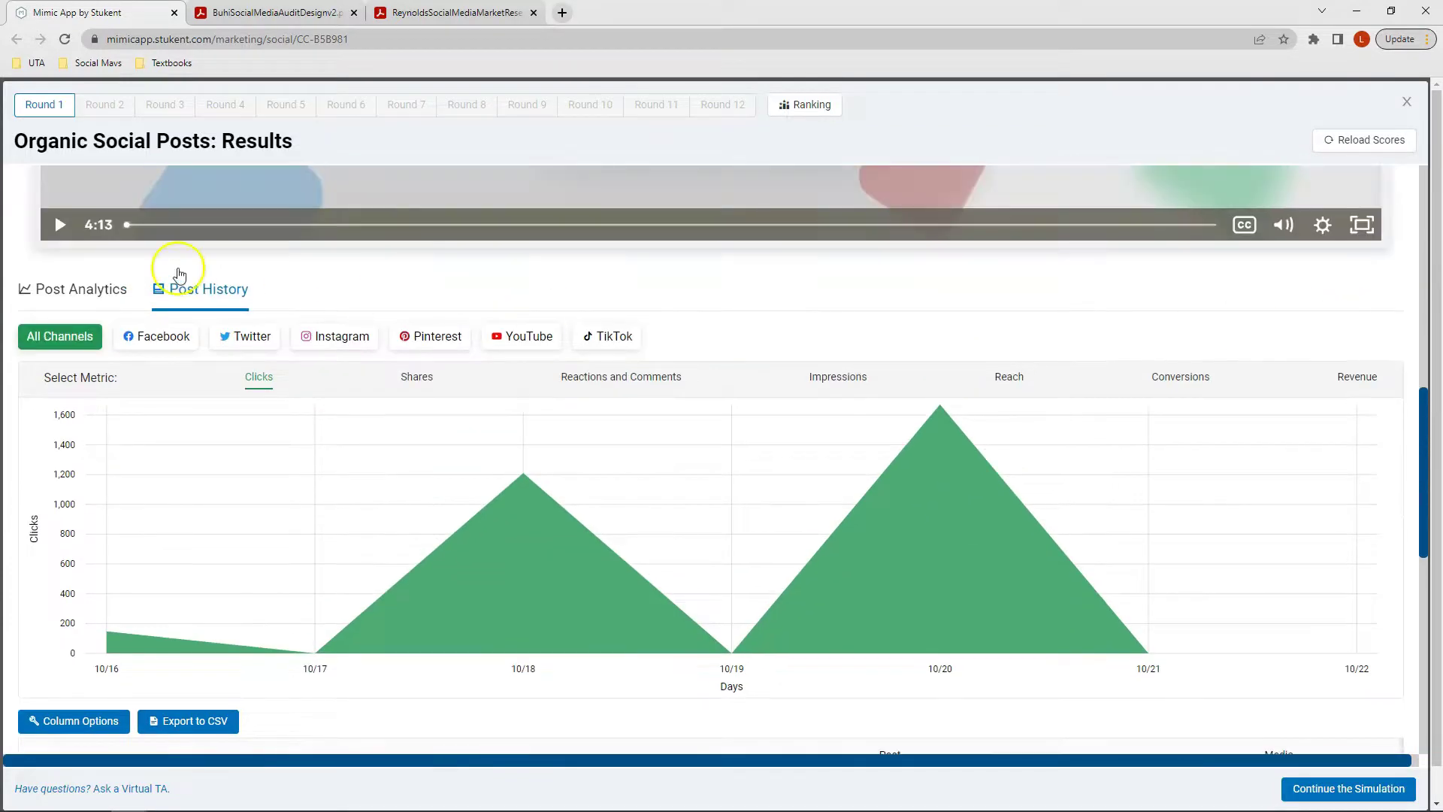
- Return to Post Analytics and look through the Facebook results for Round 1
left_click(86, 290)
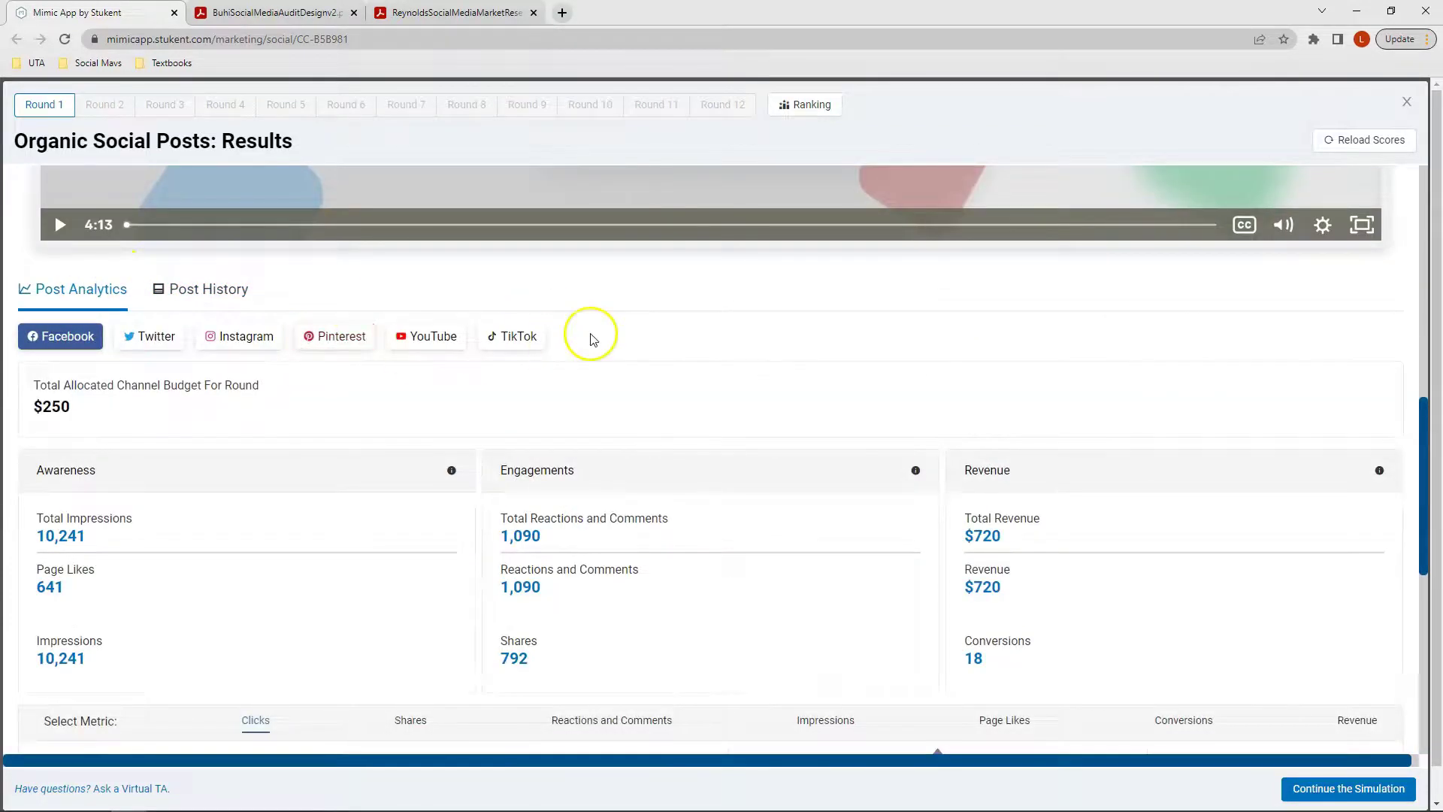
scroll(749, 343, "down", 3)
scroll(750, 343, "down", 4)
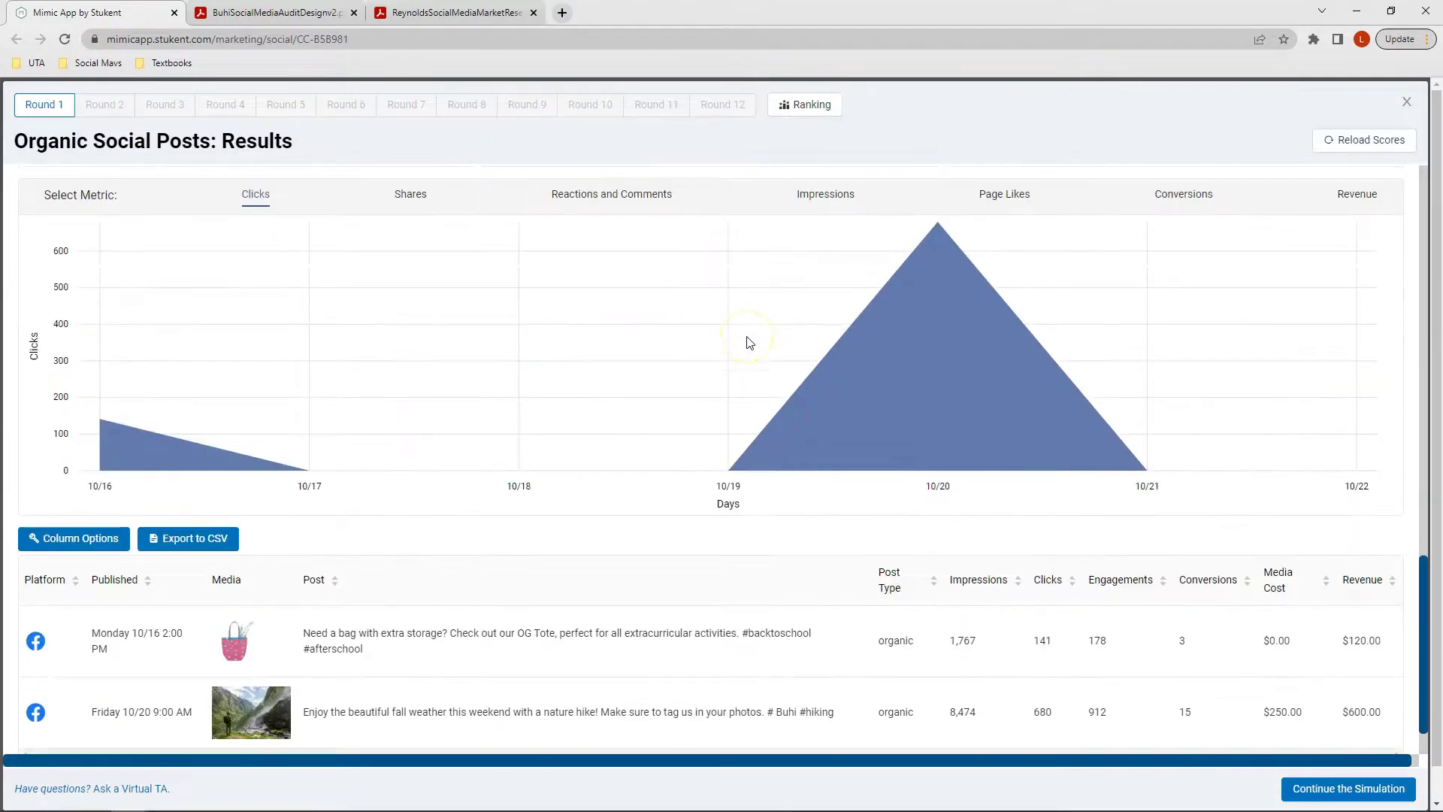
scroll(568, 345, "down", 1)
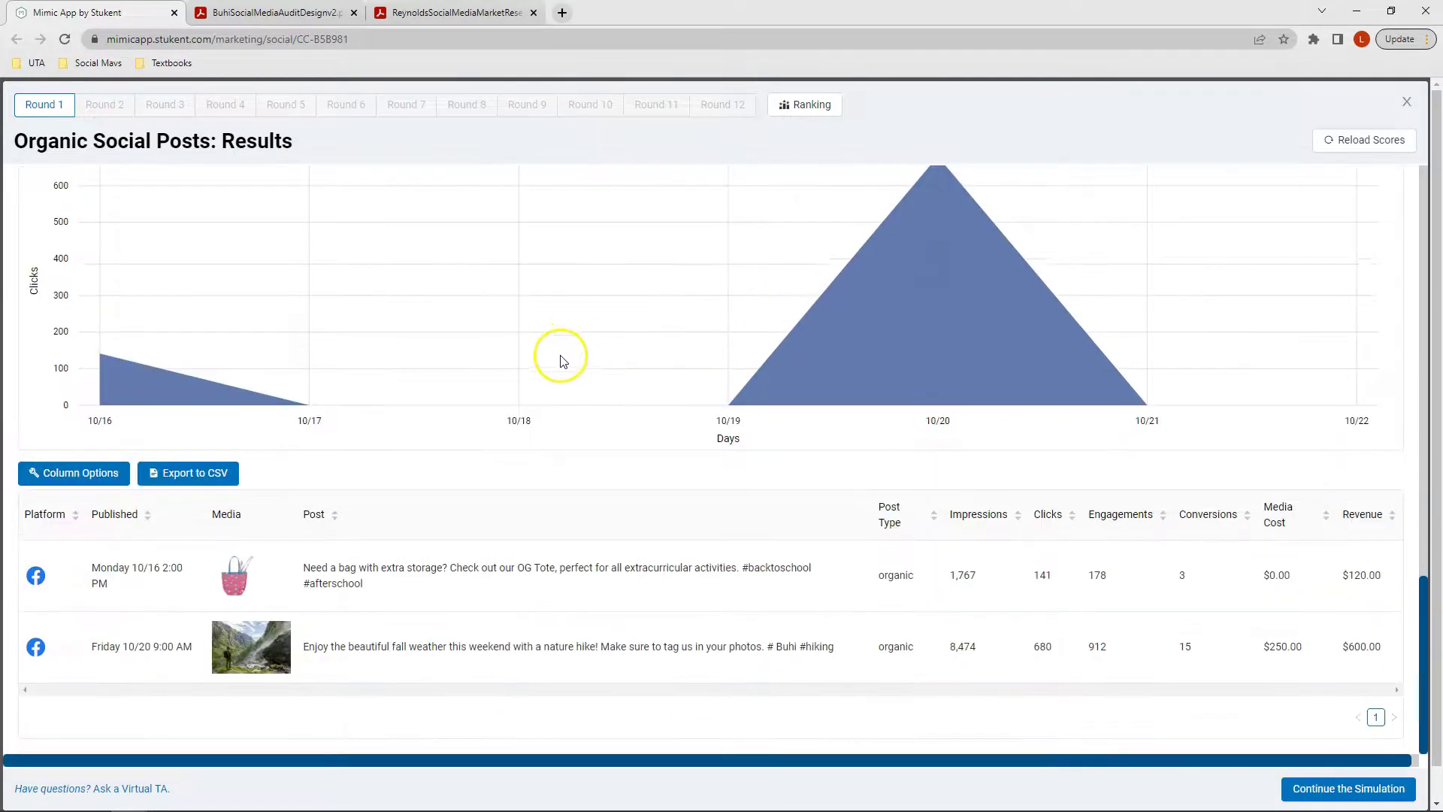
scroll(537, 362, "up", 6)
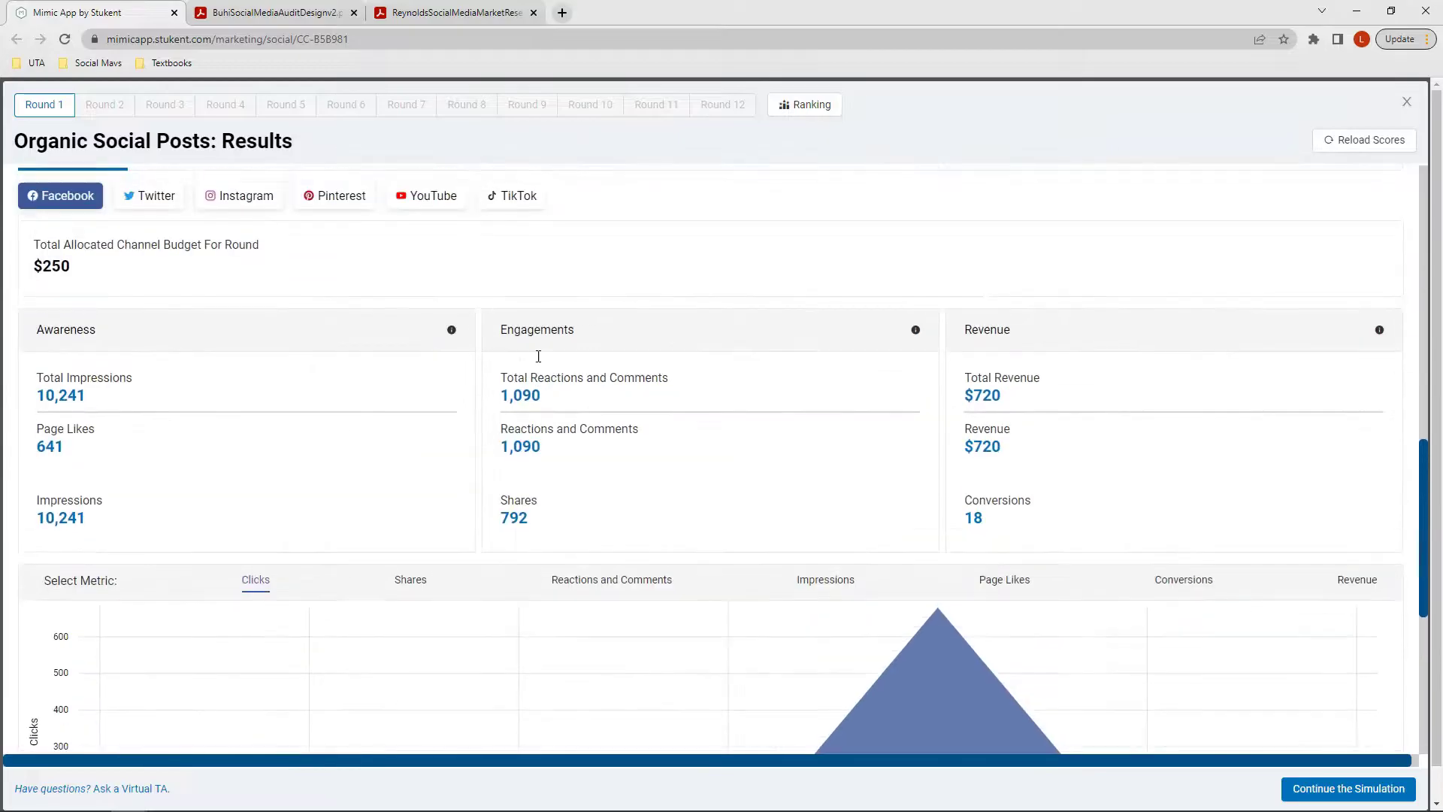
scroll(313, 354, "down", 6)
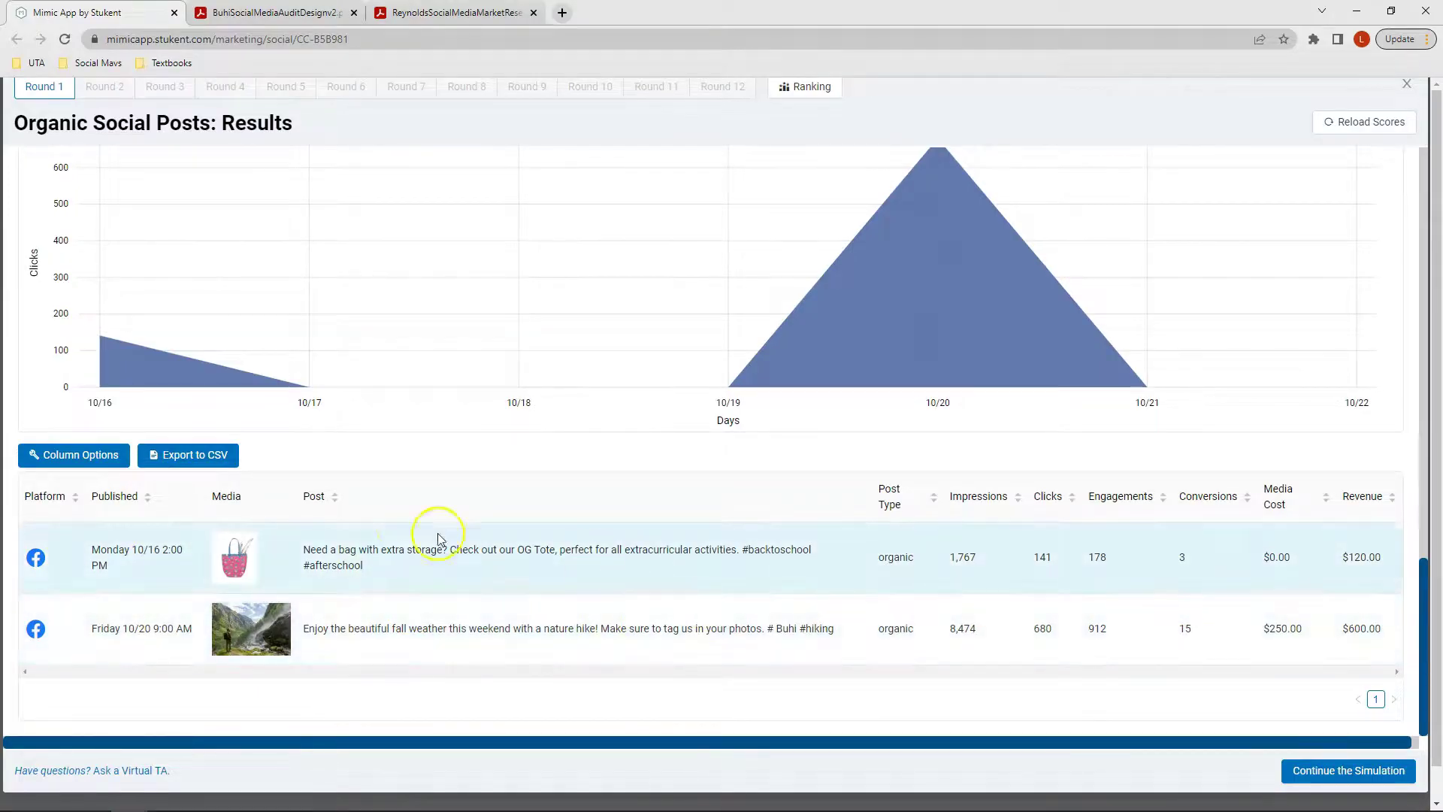
scroll(409, 526, "up", 2)
scroll(402, 532, "up", 4)
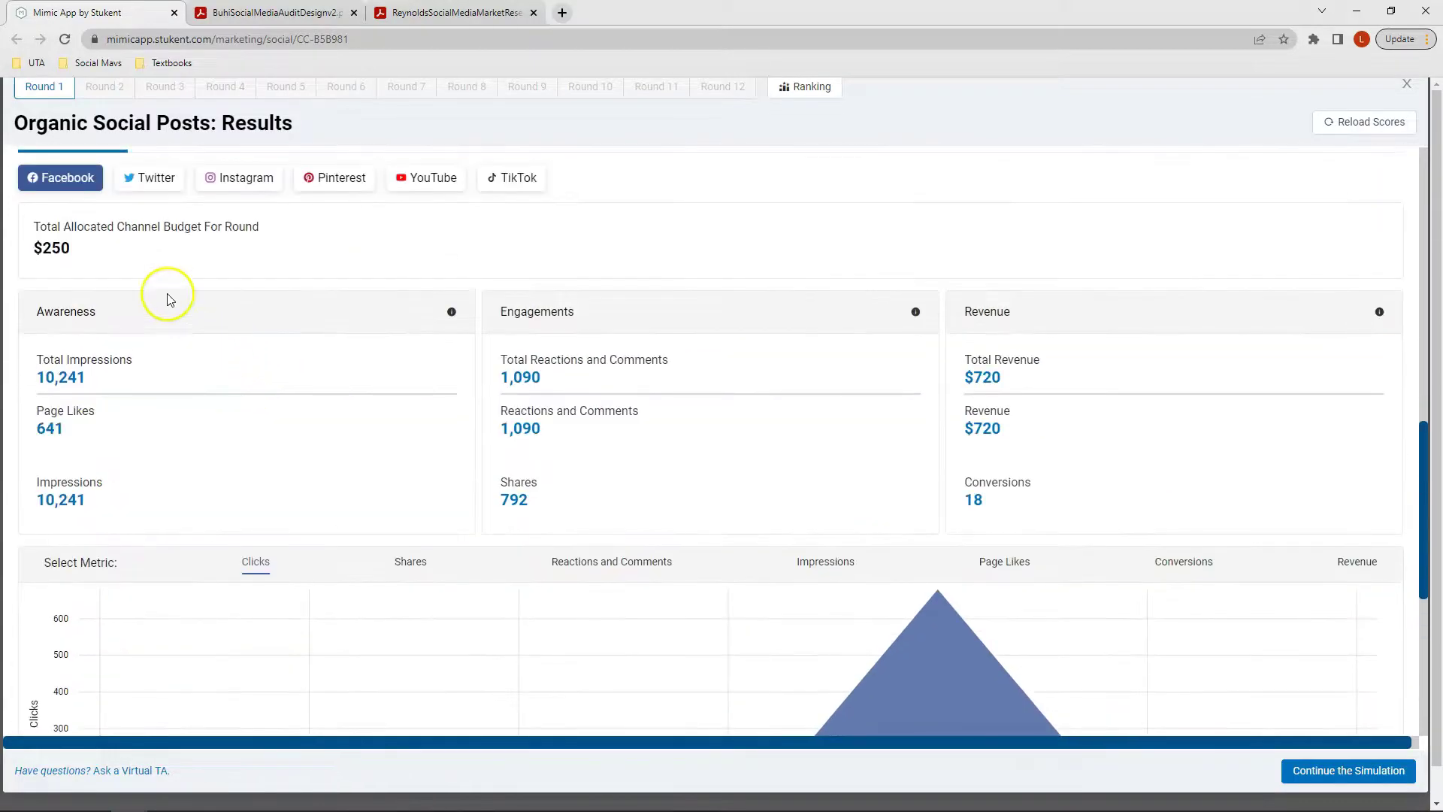
- Check the Twitter and Instagram results for this round
left_click(155, 178)
scroll(255, 331, "down", 5)
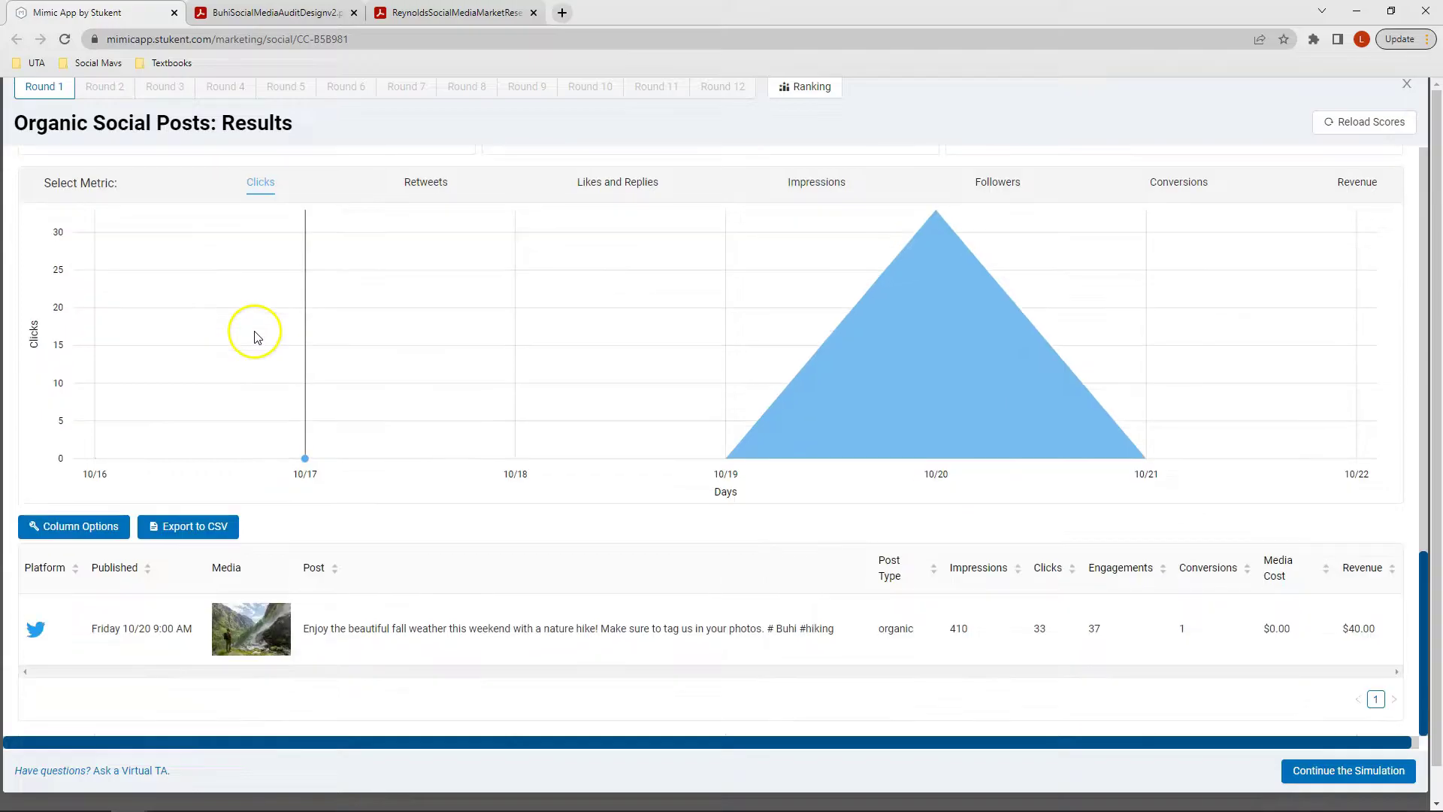
scroll(252, 338, "up", 7)
left_click(233, 326)
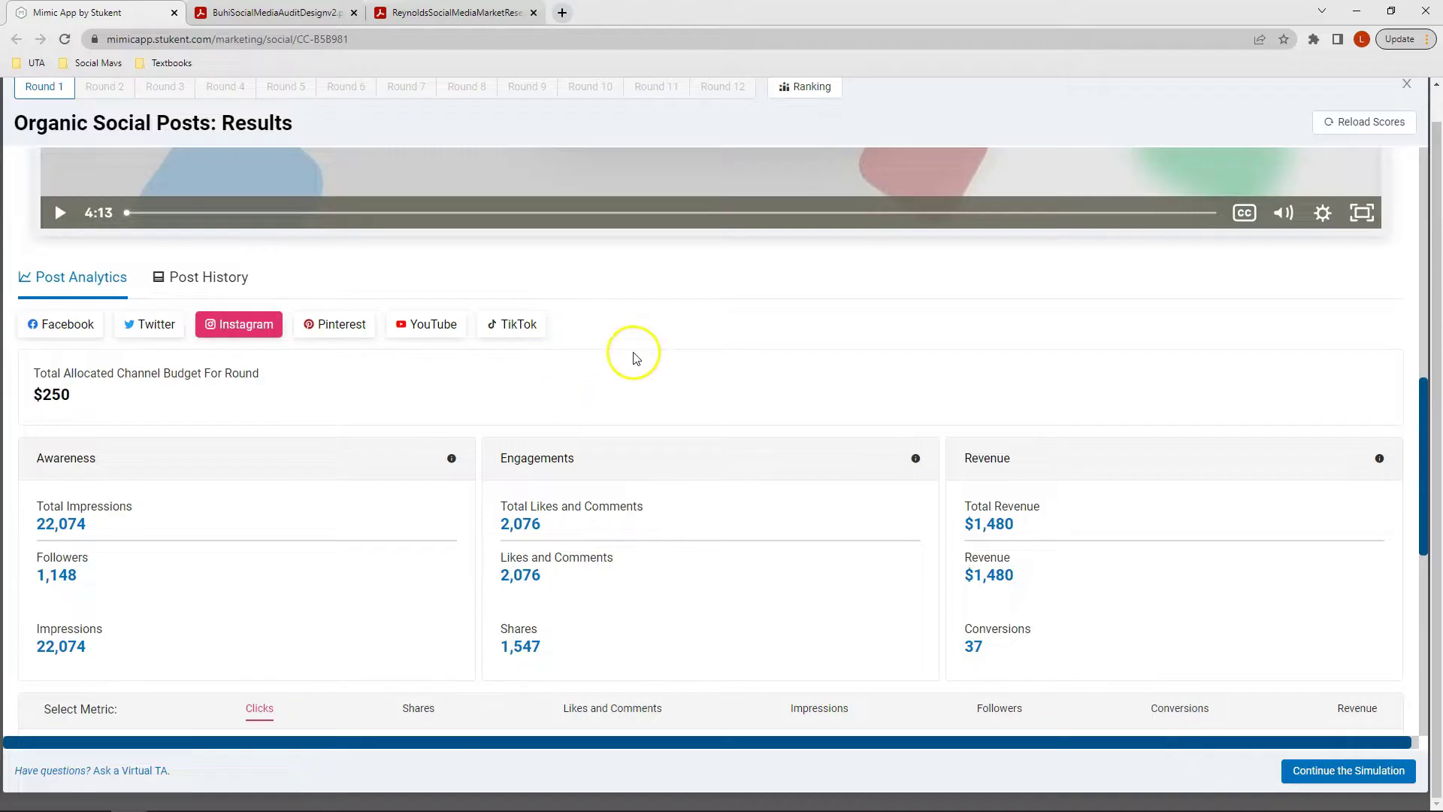
- Check the YouTube results, which show no posts, a $0 budget and zero results
left_click(418, 324)
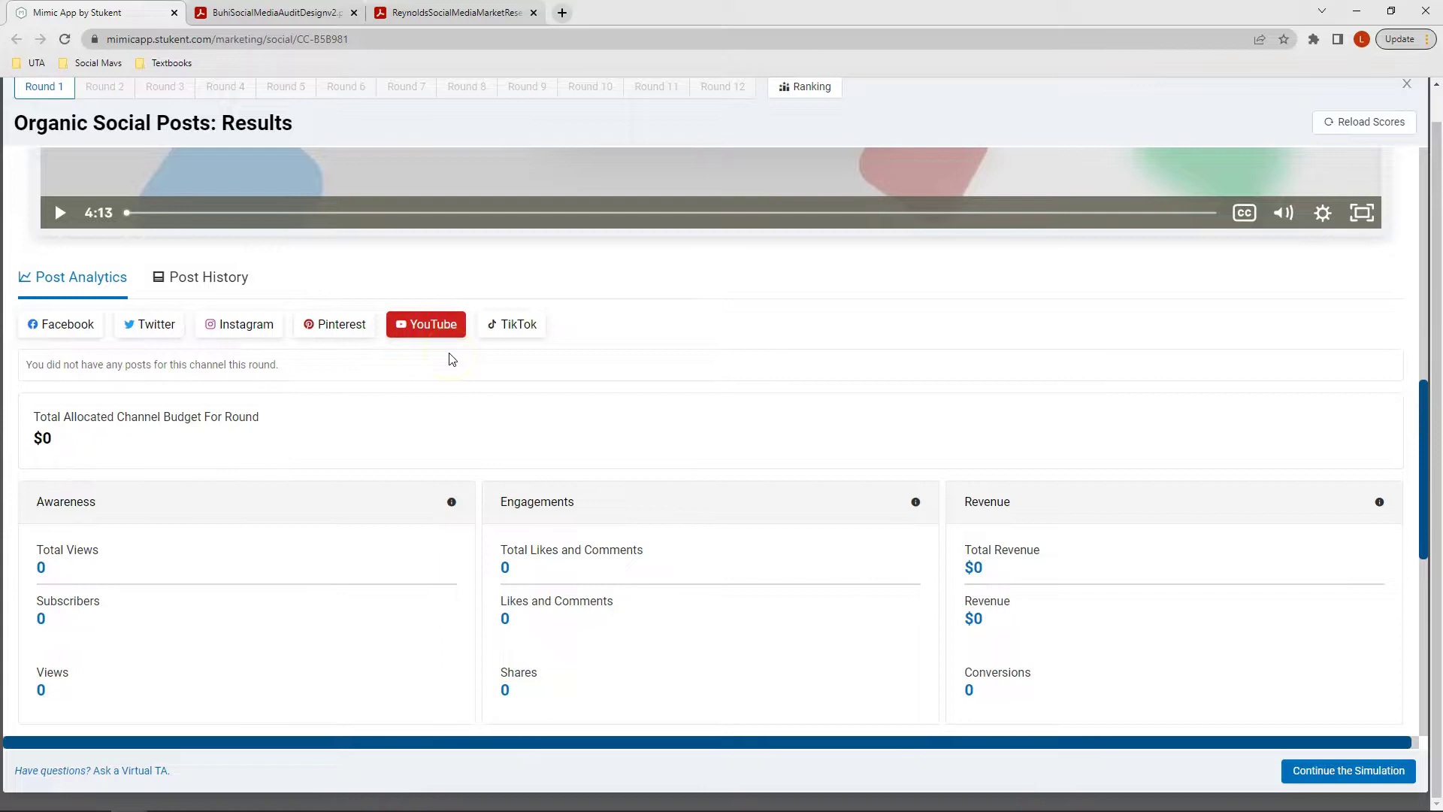
scroll(448, 359, "down", 1)
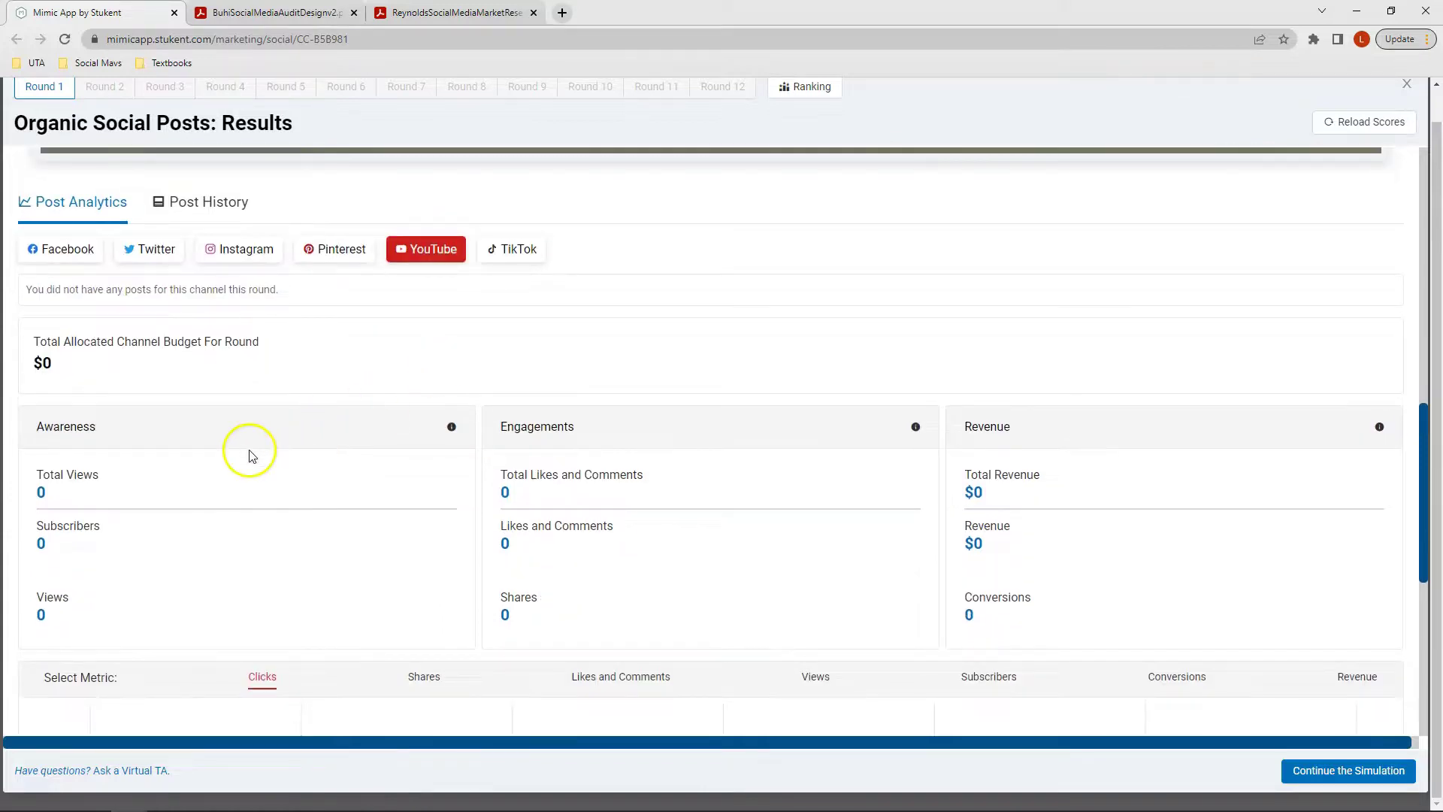
scroll(968, 481, "down", 6)
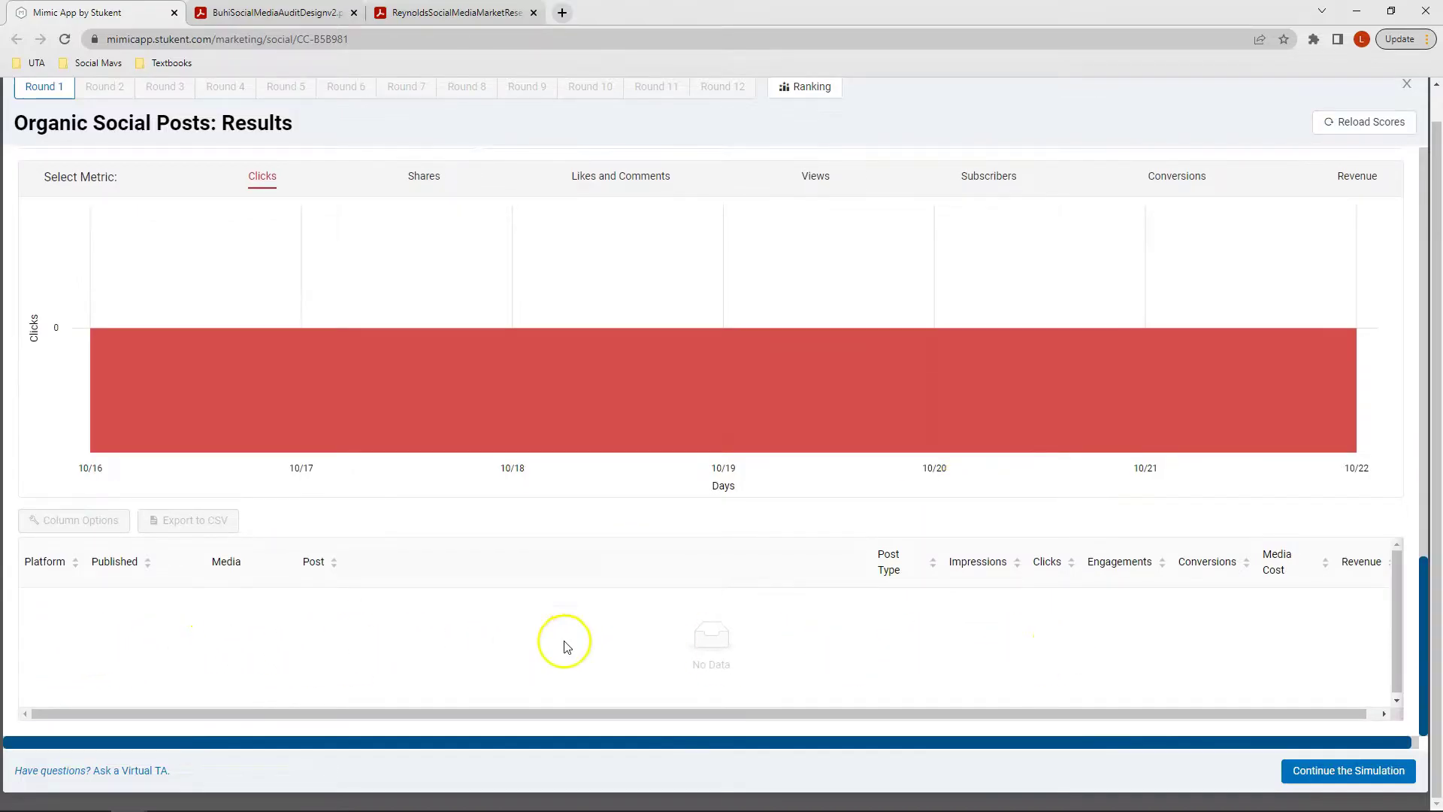
scroll(405, 599, "up", 2)
scroll(406, 598, "up", 10)
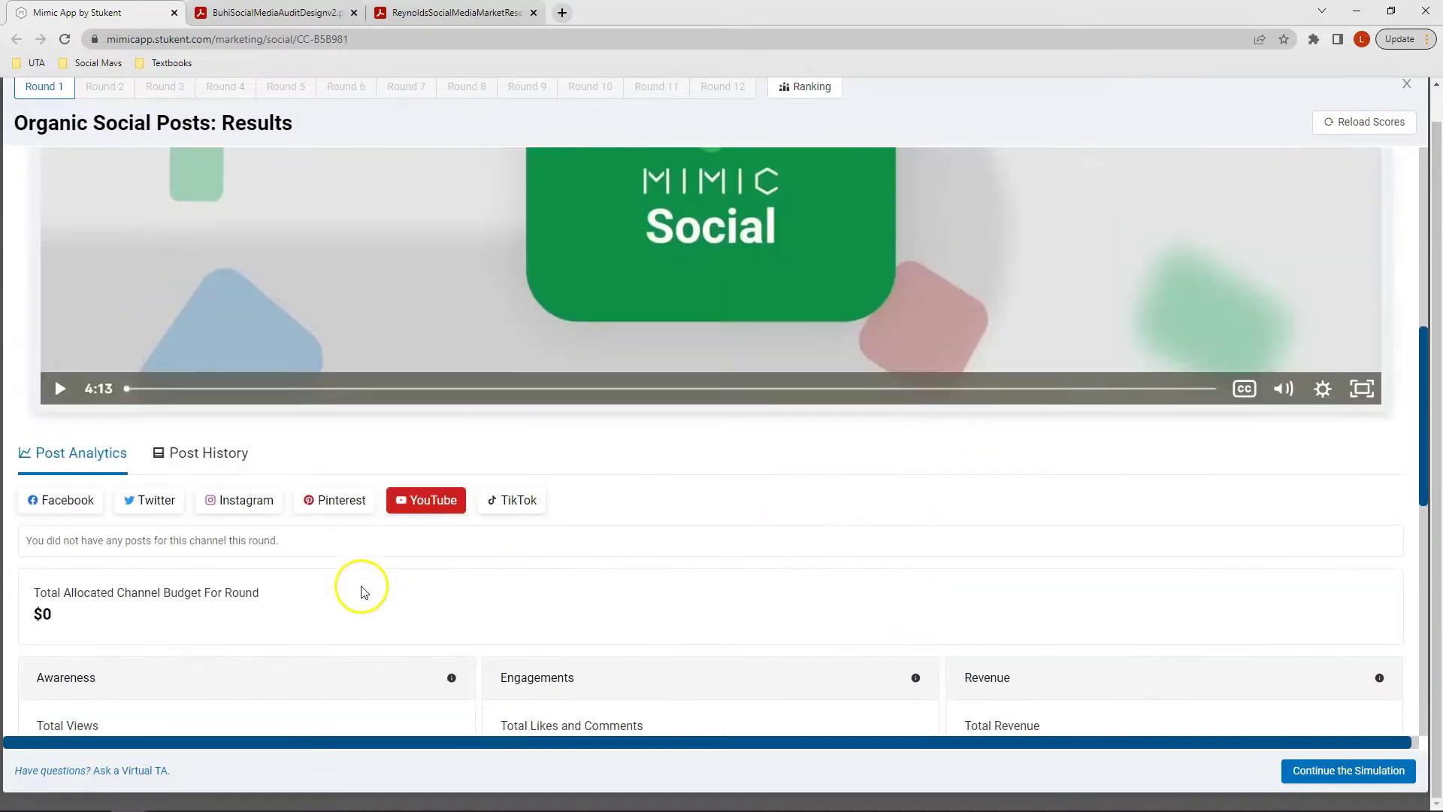